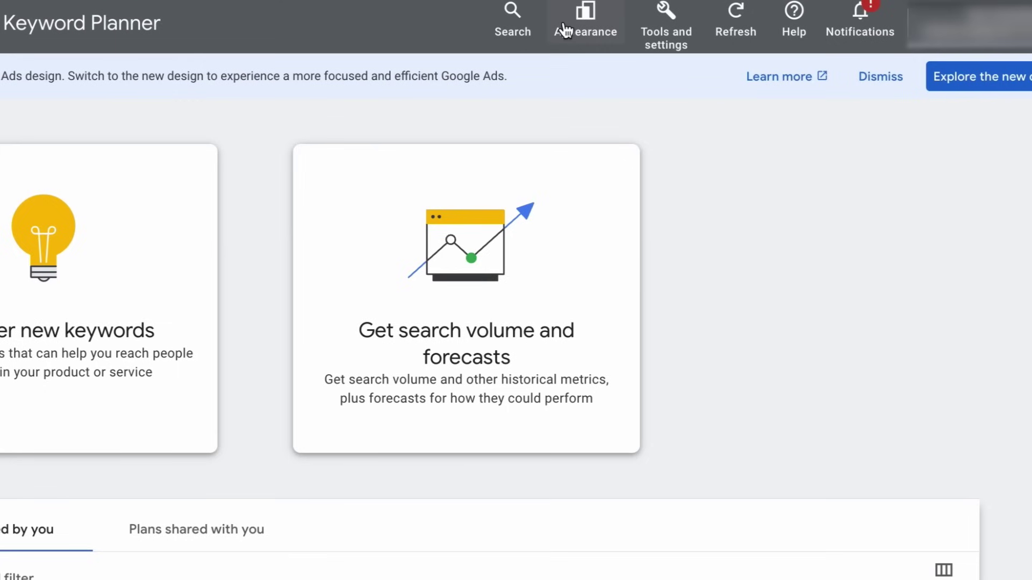
Switch the account to the new Google Ads design and open Keyword Planner from the campaigns overview
left_click(564, 30)
left_click(598, 89)
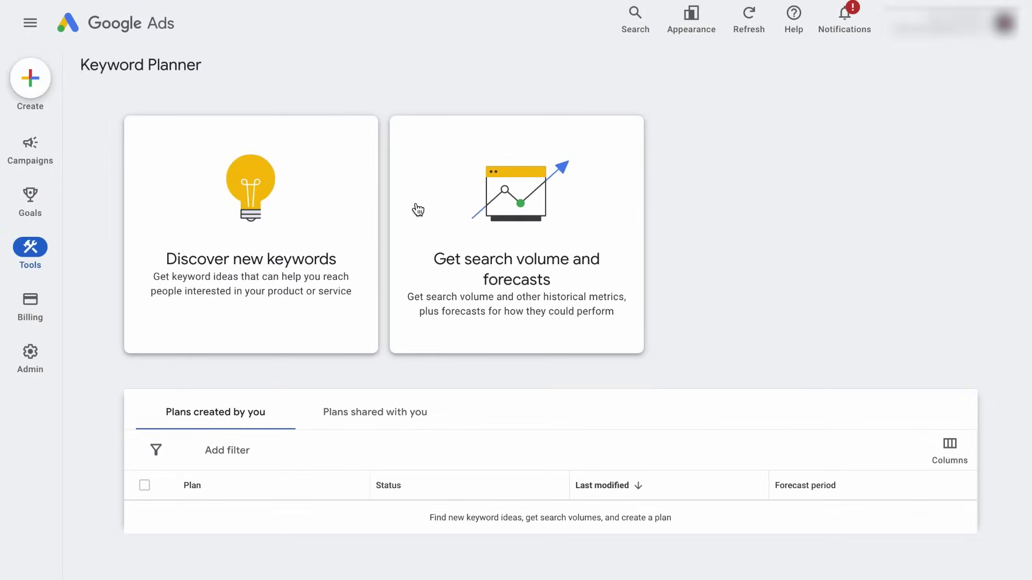
left_click(110, 24)
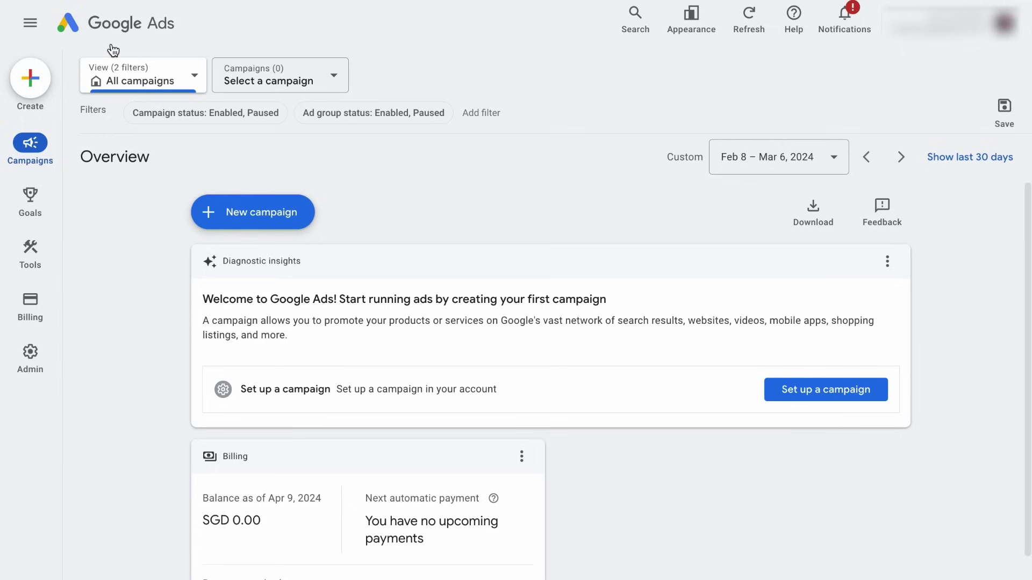
mouse_move(30, 250)
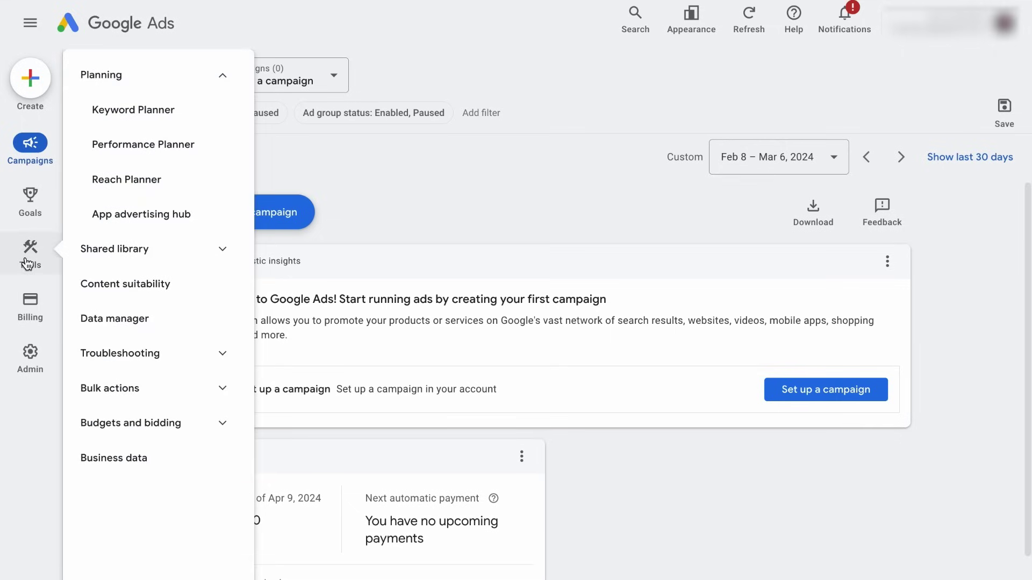
left_click(119, 115)
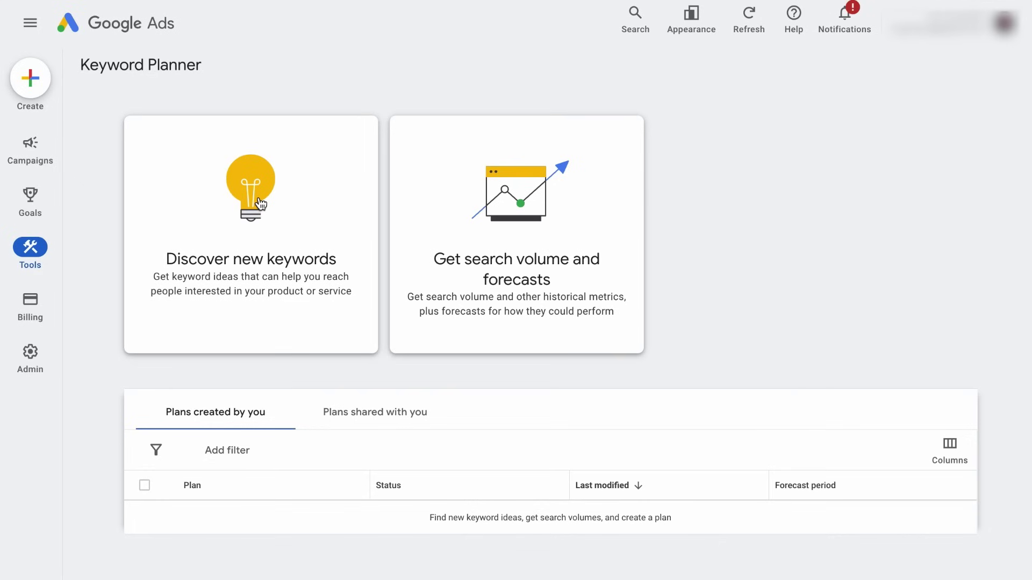
Start discovering new keywords with "Credit Card" as the seed keyword and open its location targeting
left_click(217, 253)
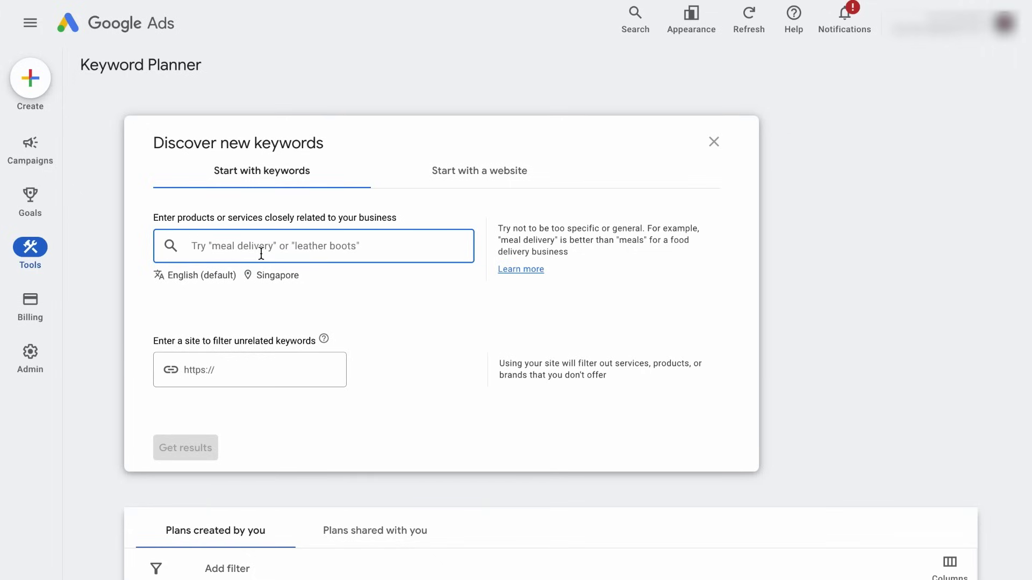
type("Credit Card")
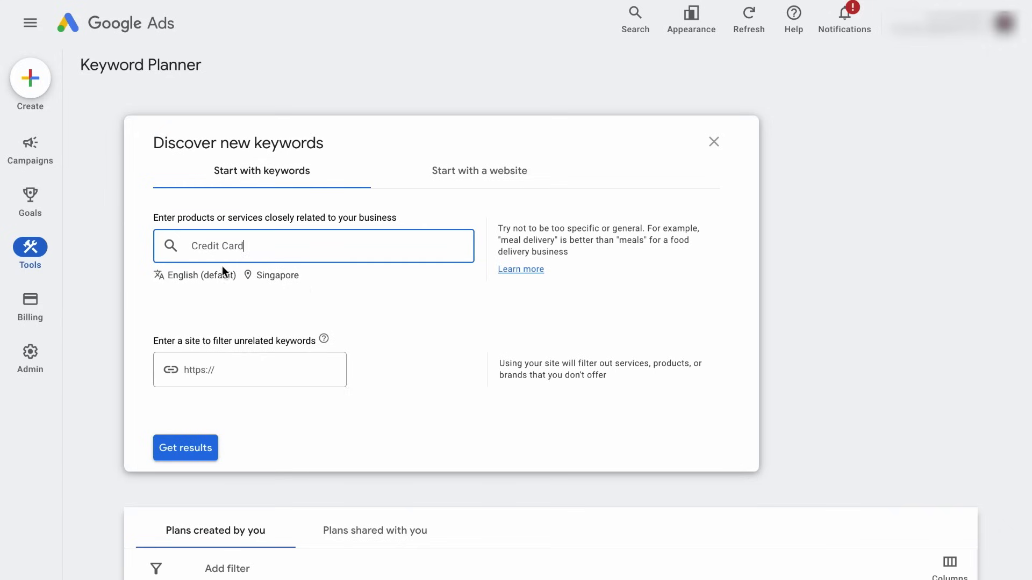
left_click(270, 277)
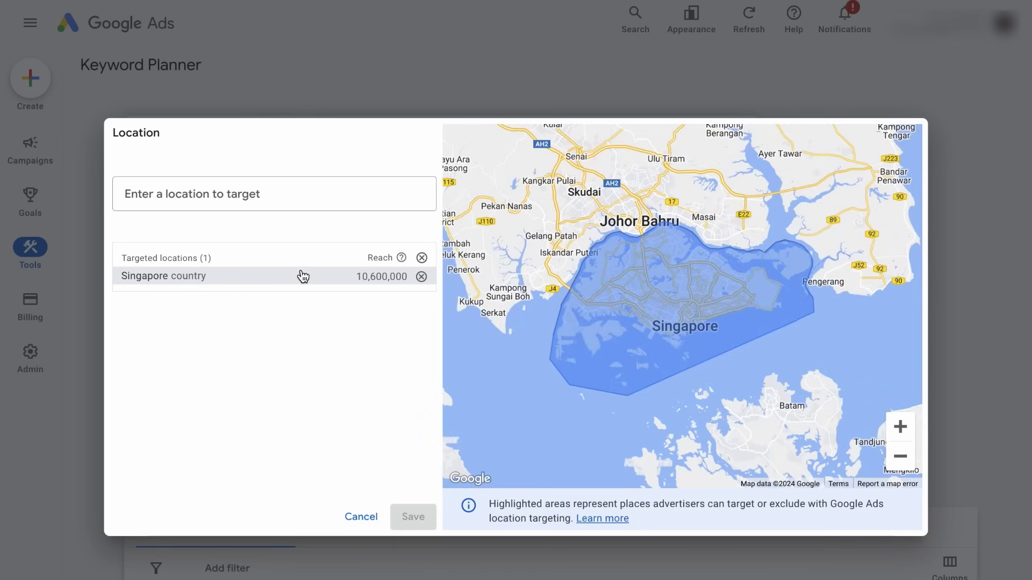
Try to find a "worldwide" or "global" location to target
left_click(231, 192)
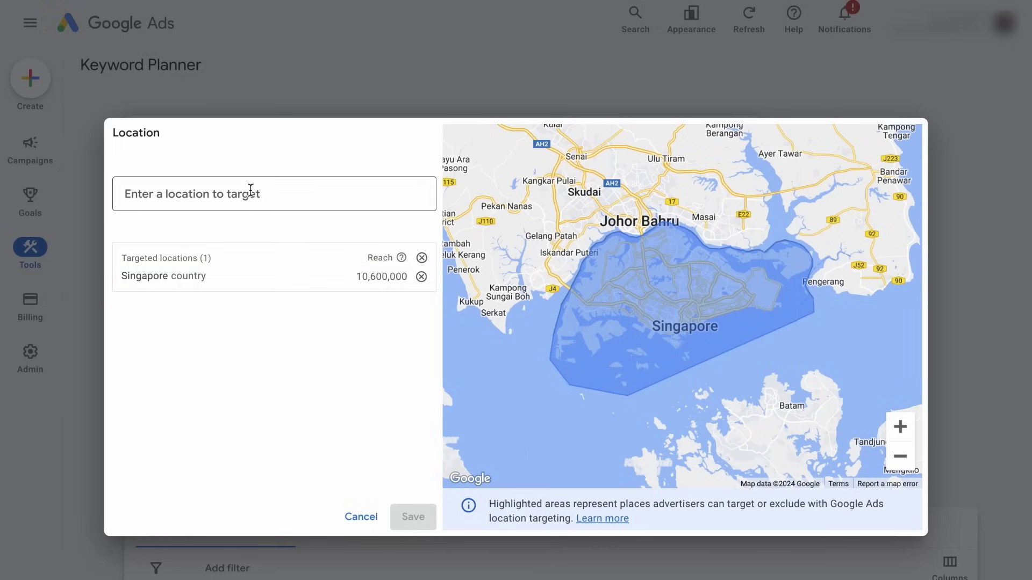
type("worldwide")
key("BackSpace")
key("BackSpace")
key("BackSpace")
key("BackSpace")
key("BackSpace")
key("BackSpace")
key("BackSpace")
key("BackSpace")
key("BackSpace")
type("global")
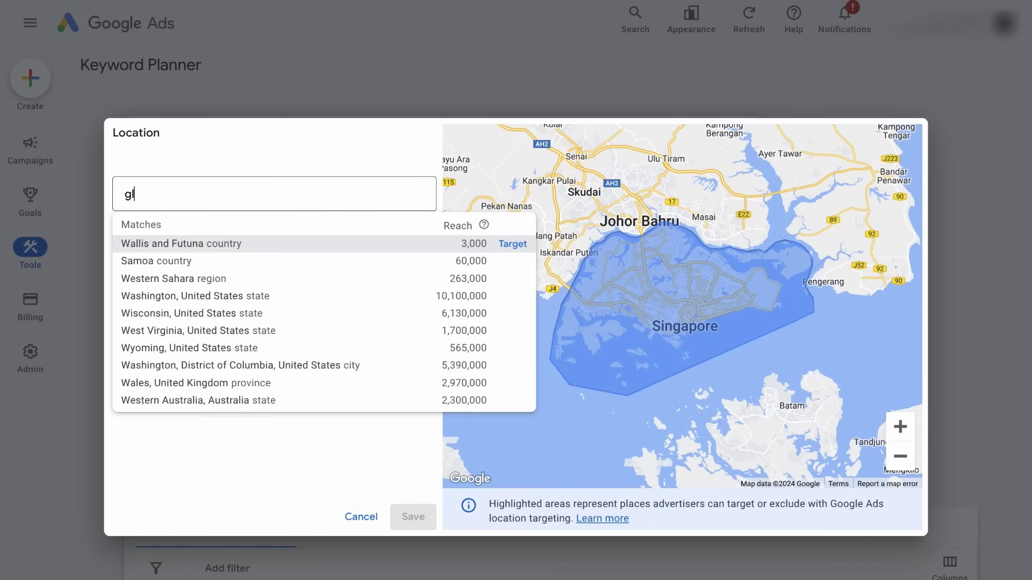
key("BackSpace")
key("BackSpace")
key("BackSpace")
key("BackSpace")
key("BackSpace")
key("BackSpace")
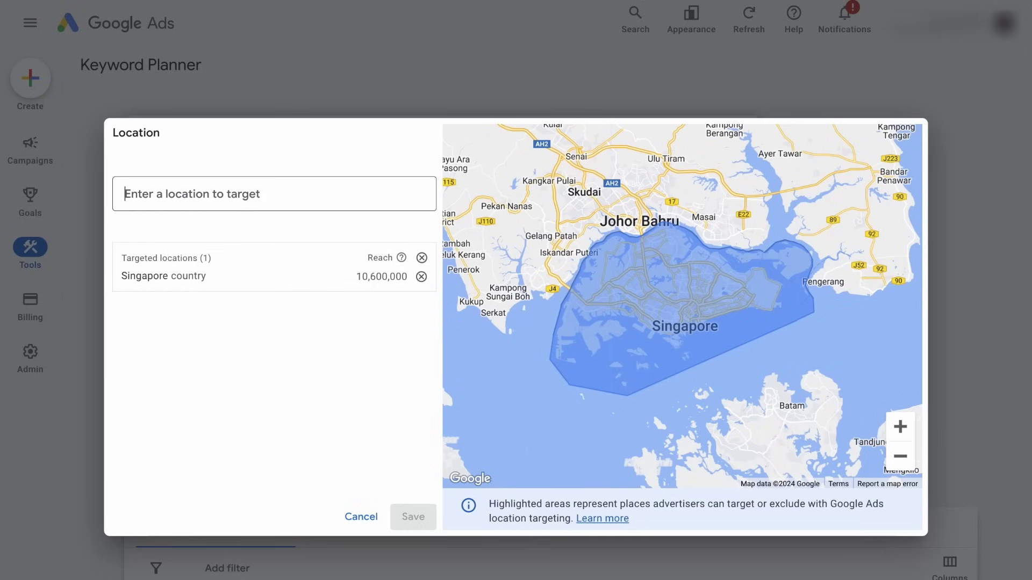
Remove all targeted locations from the keyword search and save the location setting
left_click(378, 240)
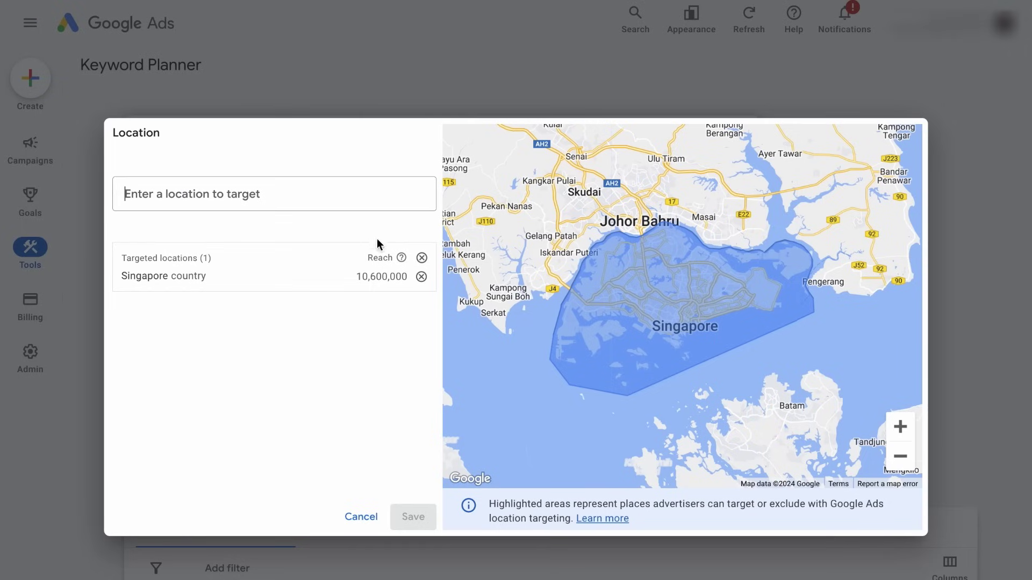
left_click(422, 258)
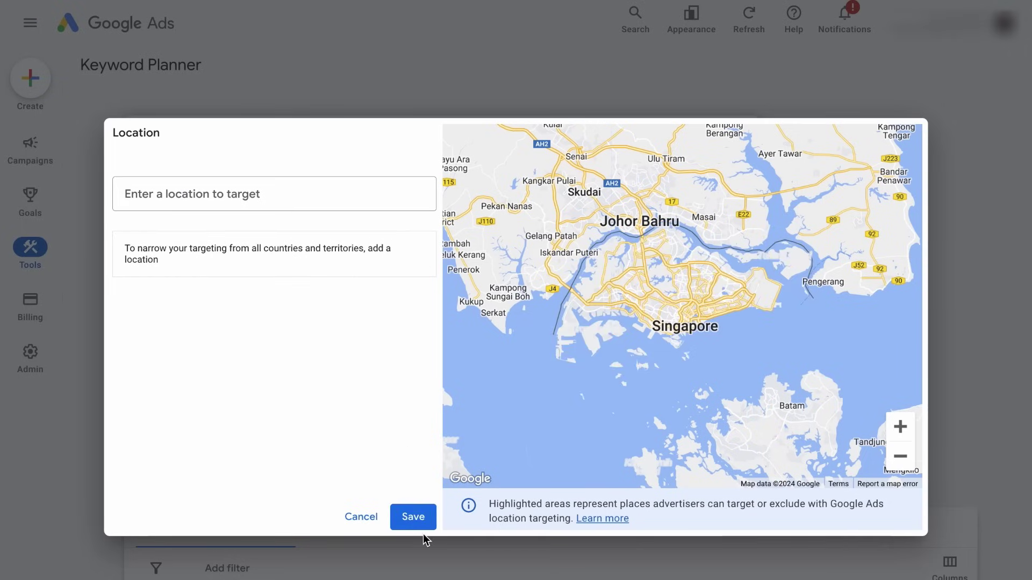
left_click(413, 517)
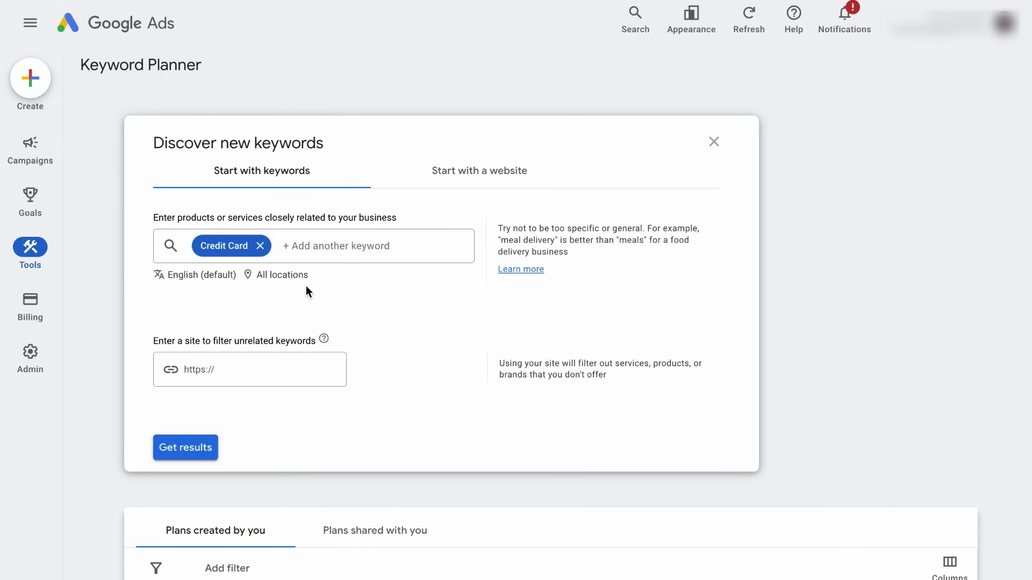
Target the country Canada for the "Credit Card" keyword search, save the location and get the results
left_click(281, 274)
left_click(274, 198)
type("cana")
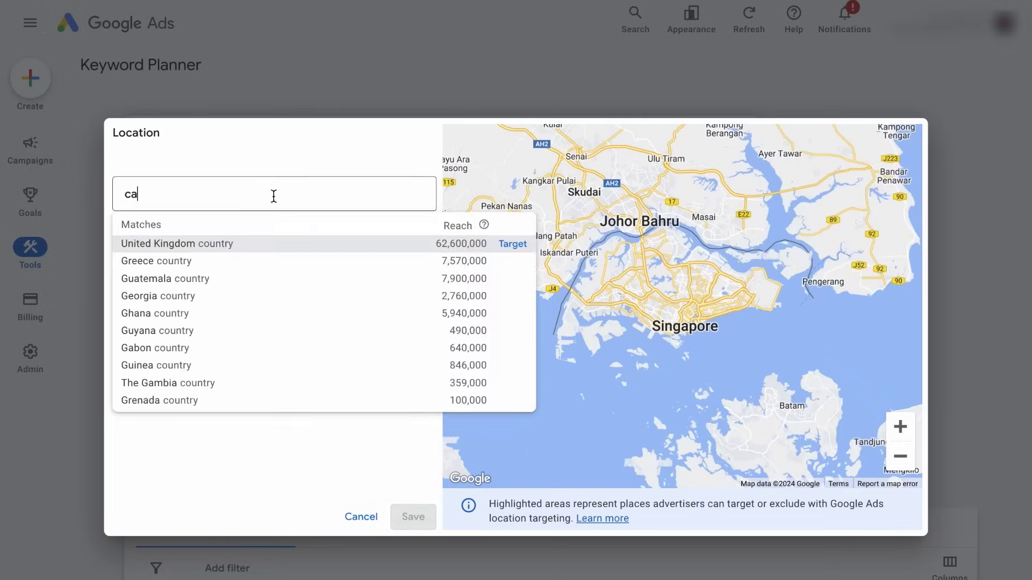
left_click(268, 243)
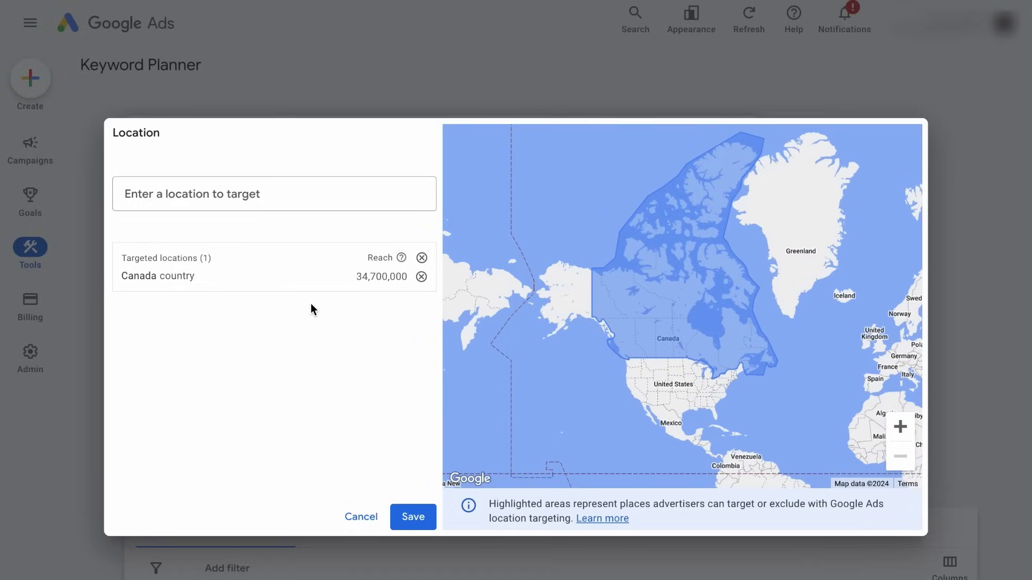
left_click(411, 517)
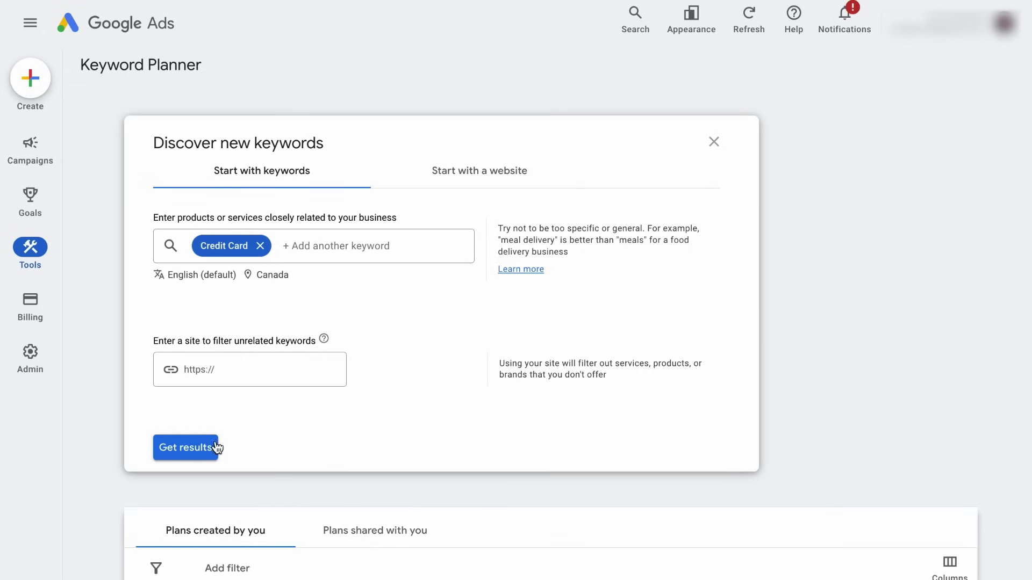
left_click(188, 447)
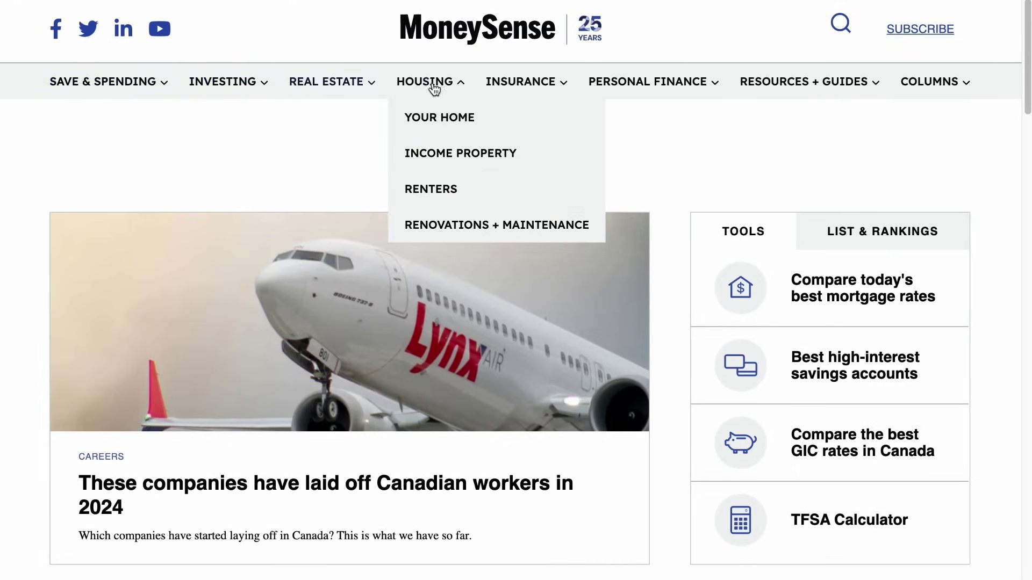
mouse_move(542, 93)
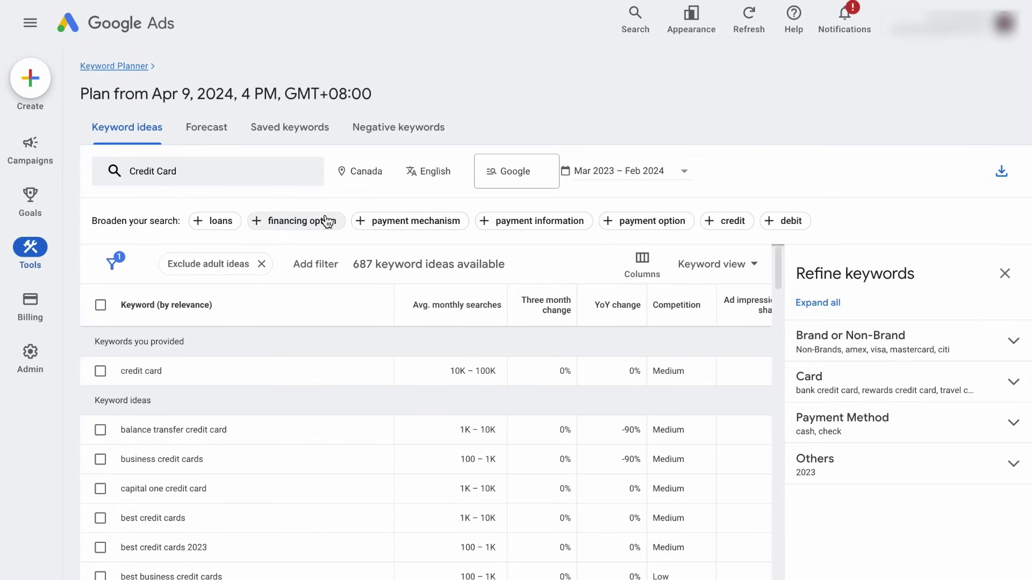
left_click(302, 180)
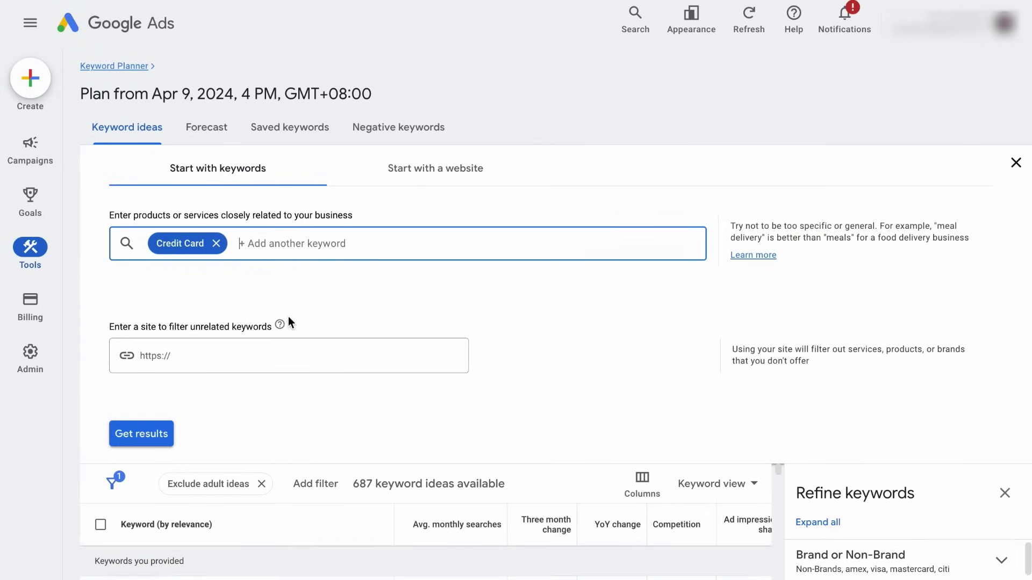
left_click(285, 352)
left_click_drag(111, 328, 284, 330)
mouse_move(281, 327)
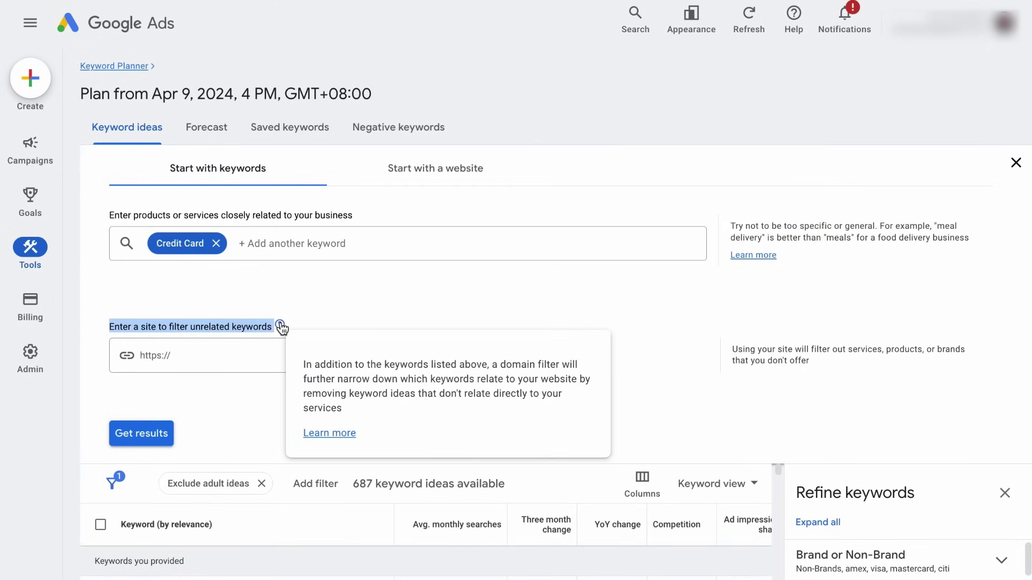
left_click(247, 357)
type("https://www.moneysense.ca/")
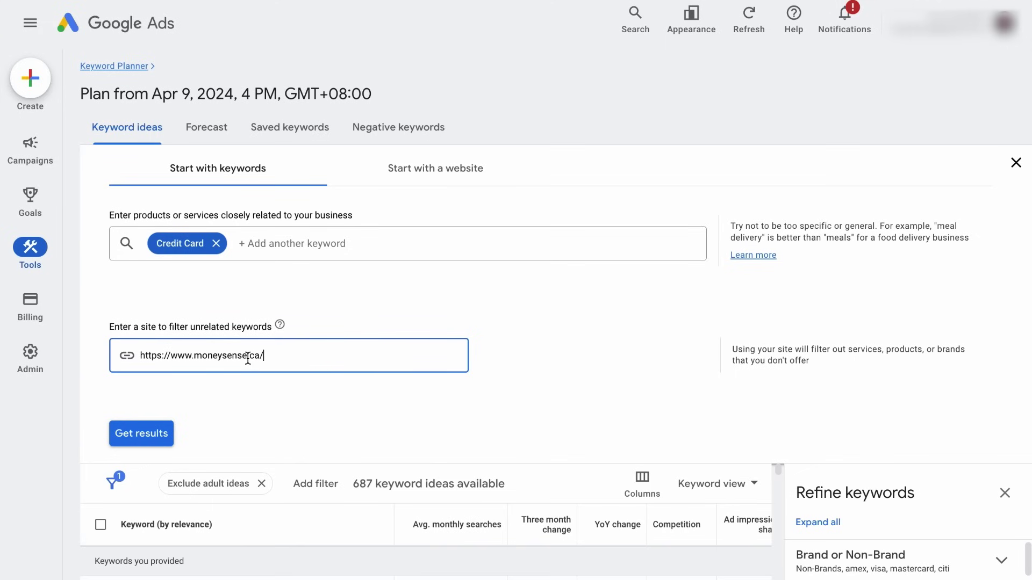
left_click(141, 434)
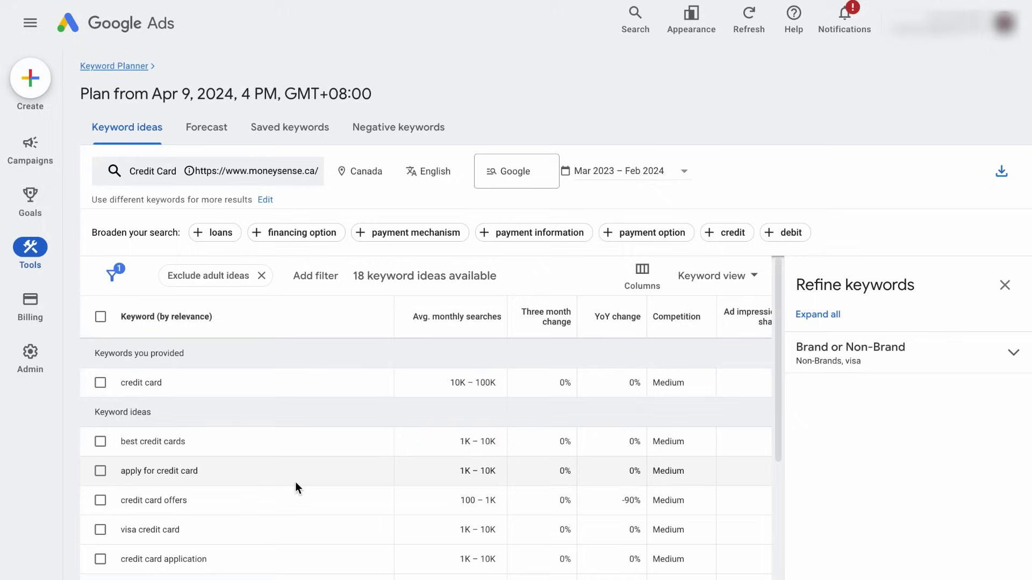
Browse the filtered keyword ideas and reopen the search criteria at the site filter
scroll(295, 481, "down", 1)
scroll(295, 481, "down", 5)
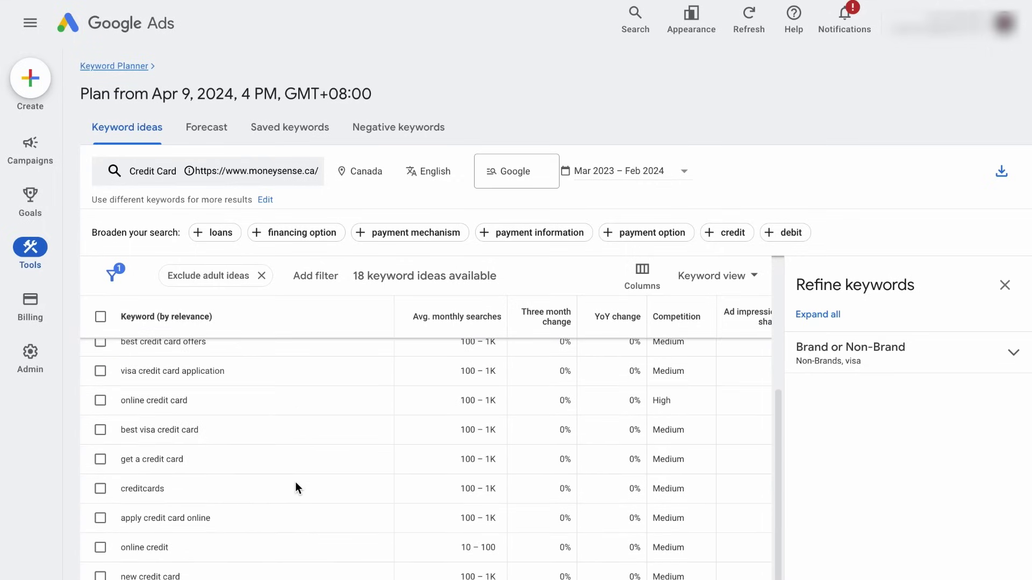
left_click(284, 178)
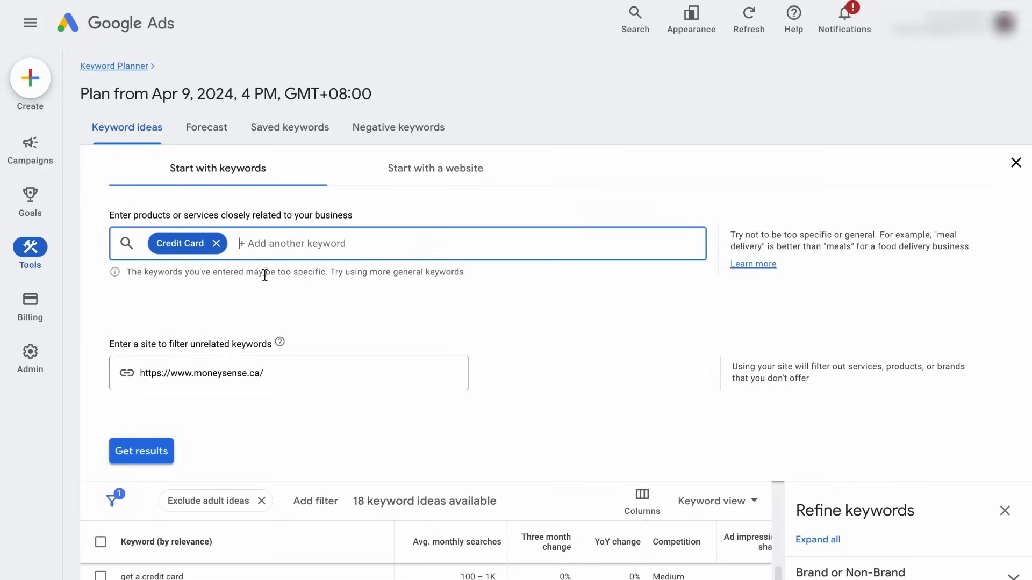
left_click(272, 372)
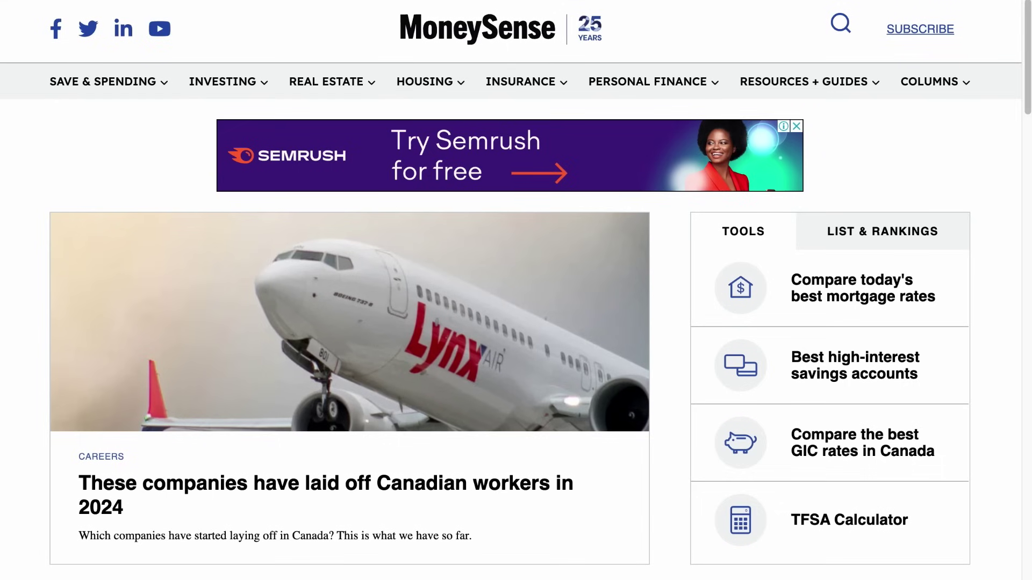
Switch to the MoneySense website, open the Credit Cards section of Save & Spending and browse its articles
mouse_move(102, 82)
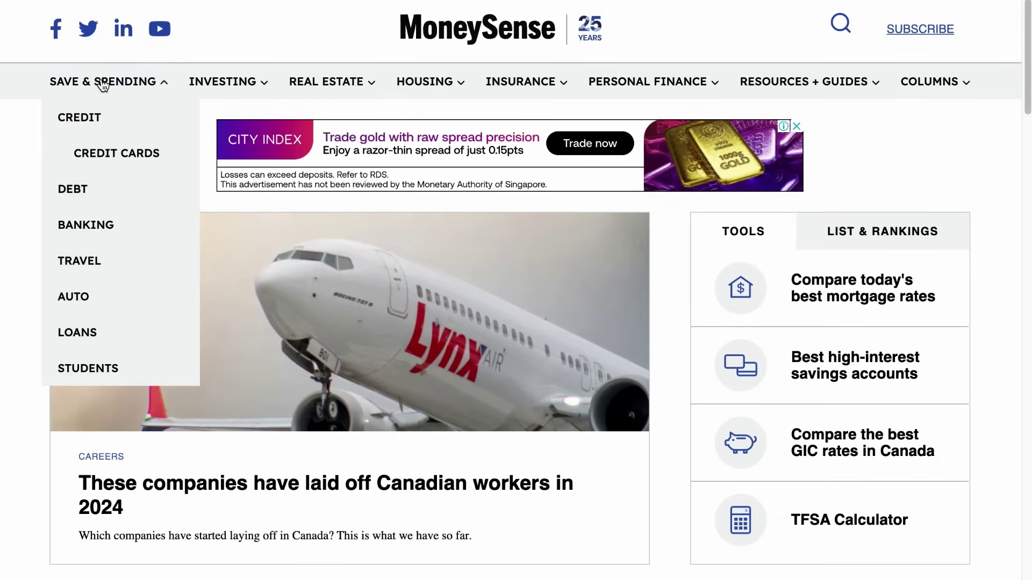
left_click(104, 148)
mouse_move(409, 86)
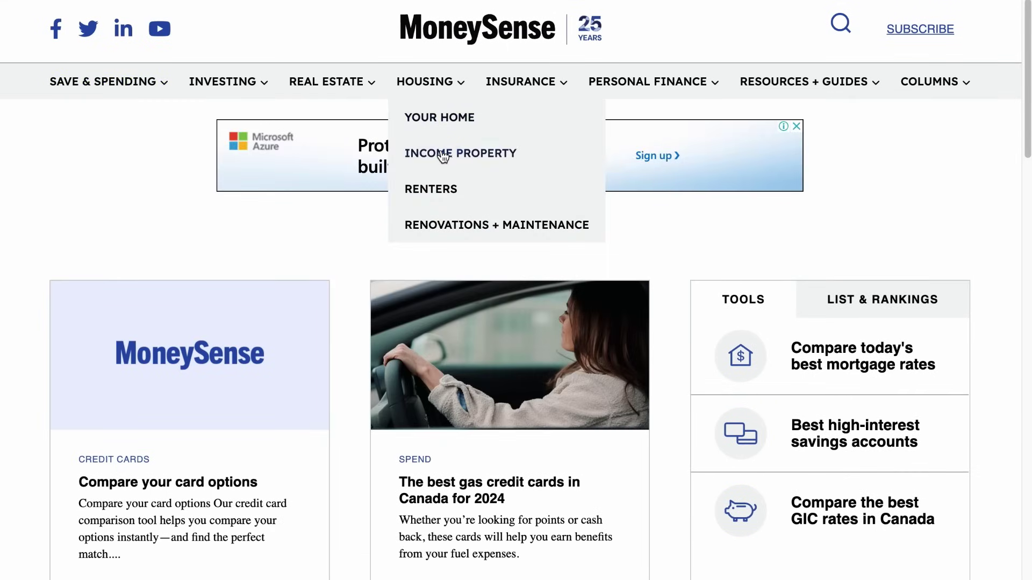
scroll(433, 161, "down", 4)
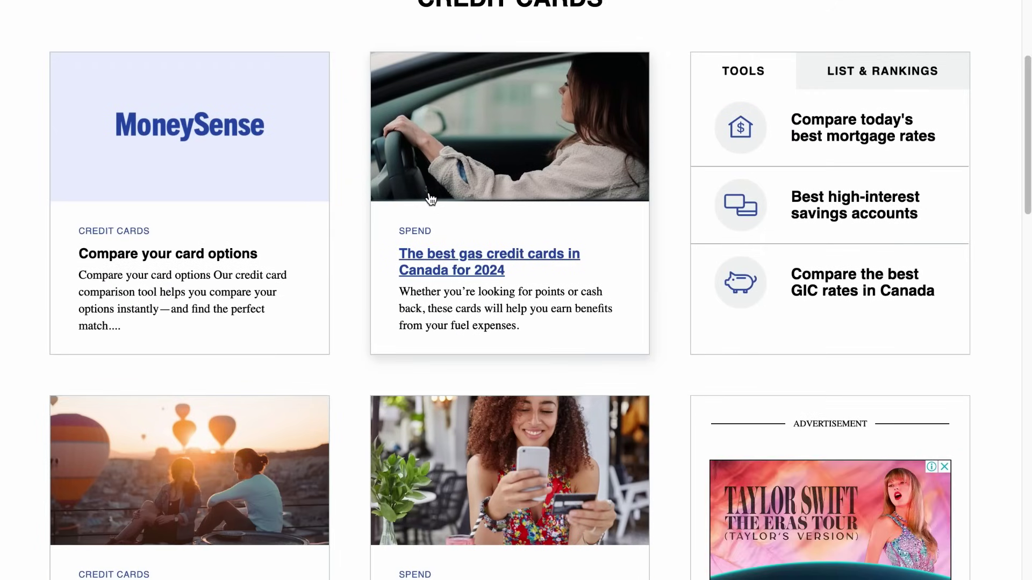
scroll(430, 197, "down", 10)
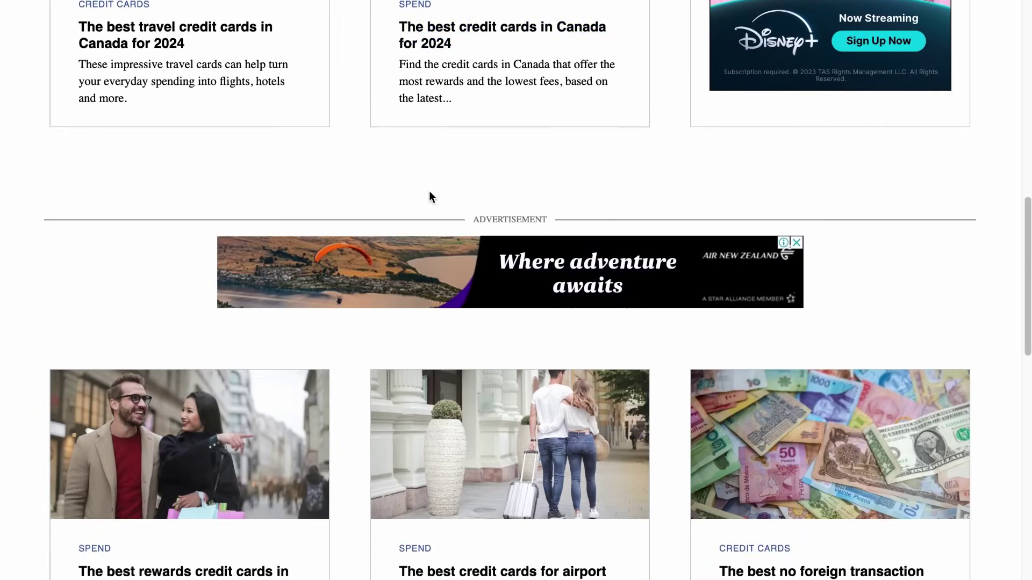
scroll(429, 191, "down", 12)
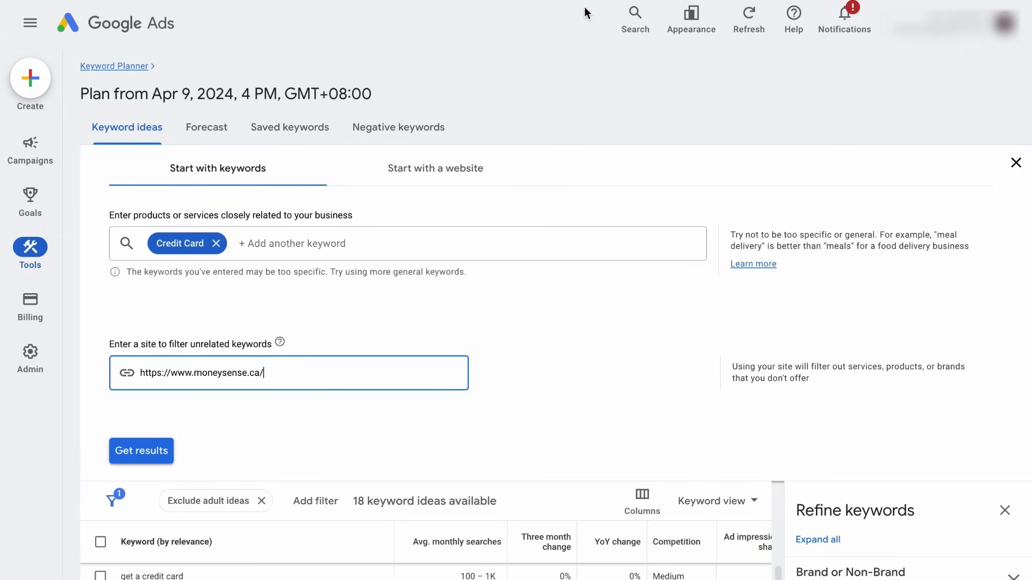
left_click_drag(269, 372, 132, 369)
type("https://www.moneysense.ca/spend/credit-cards/")
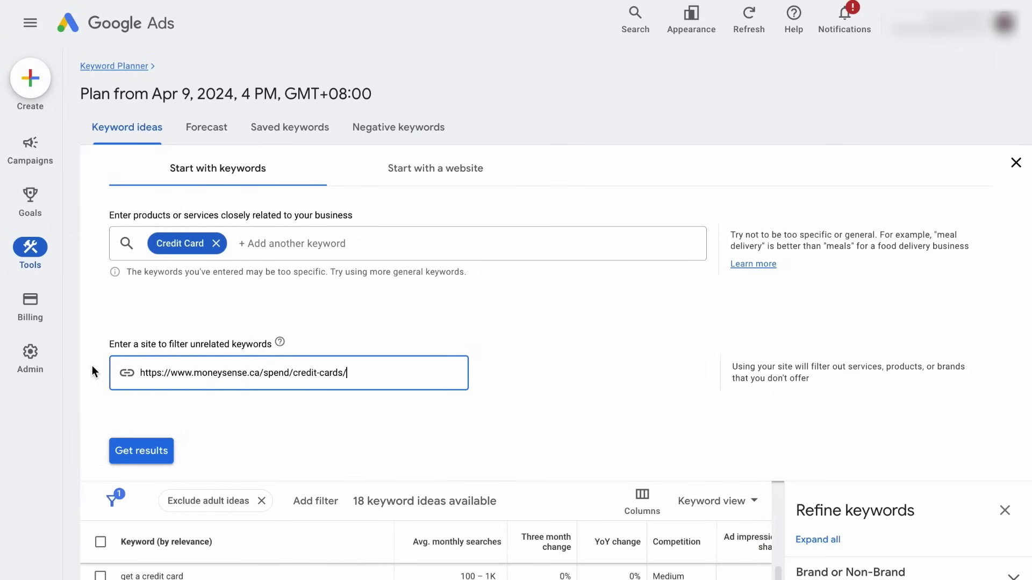
left_click(125, 447)
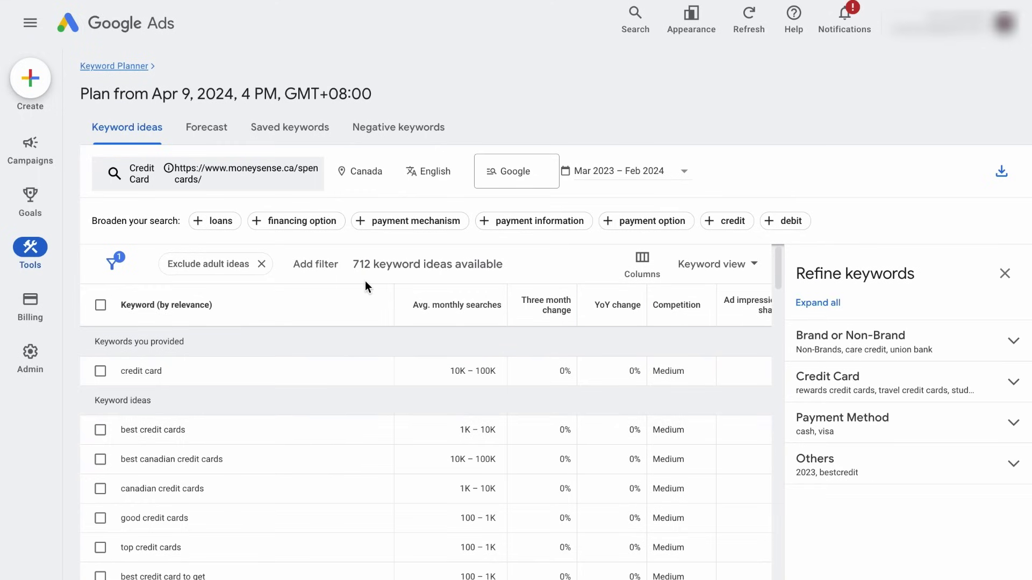
scroll(372, 470, "down", 4)
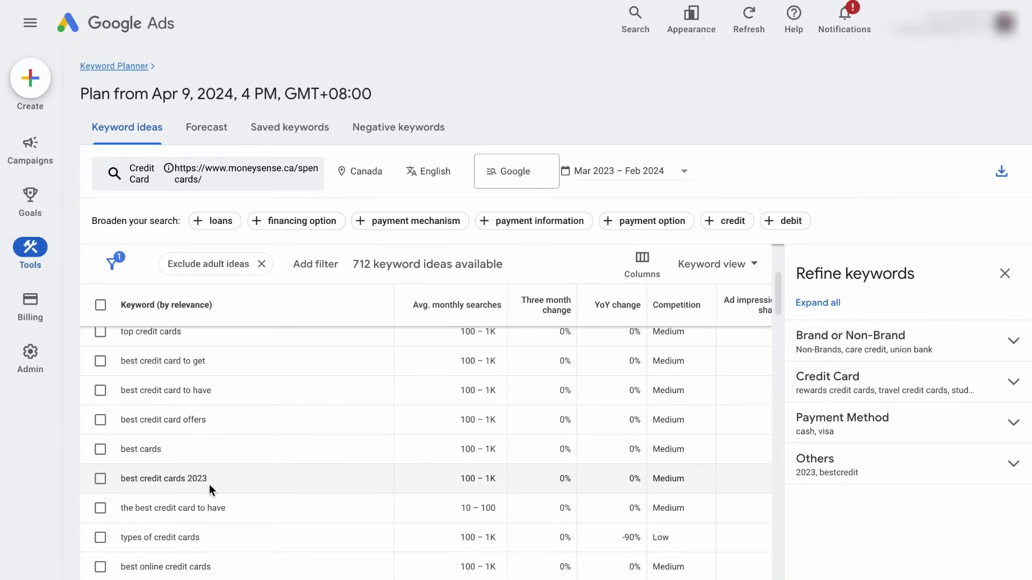
scroll(209, 484, "down", 5)
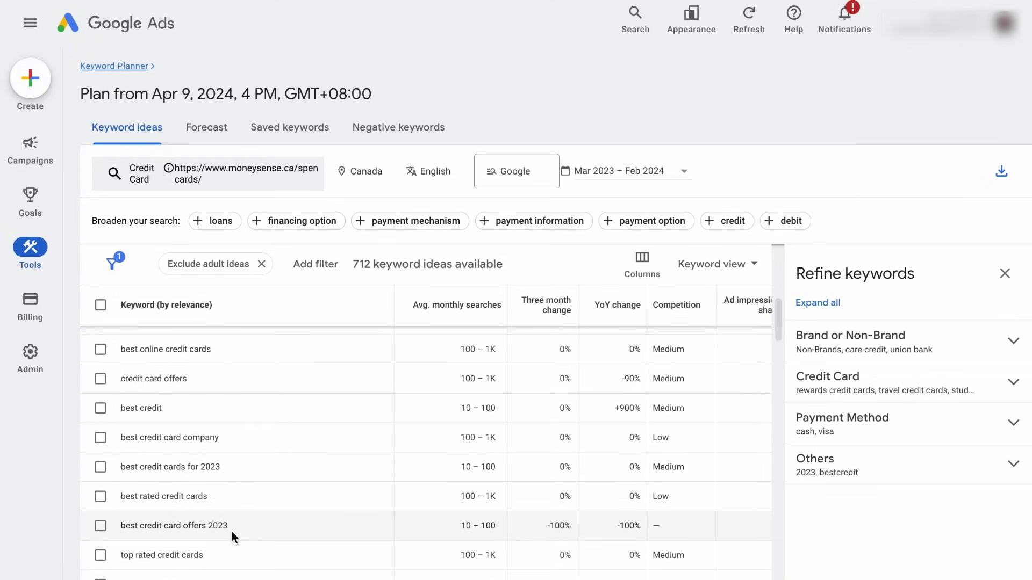
scroll(233, 523, "down", 4)
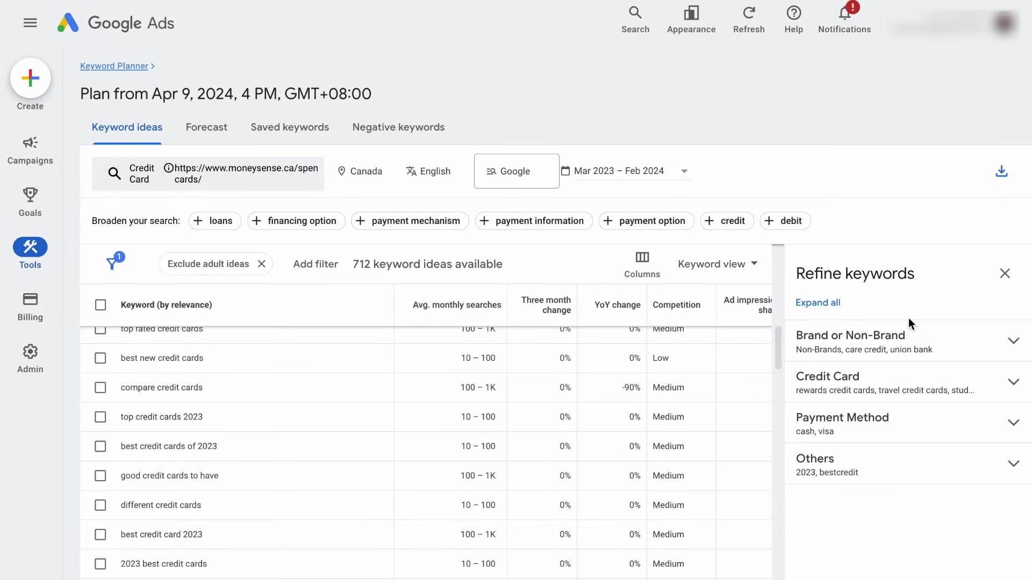
Exclude the 2023 keywords under Others in the refinements, and expand the Payment Method, Credit Card and Brand or Non-Brand categories
left_click(828, 474)
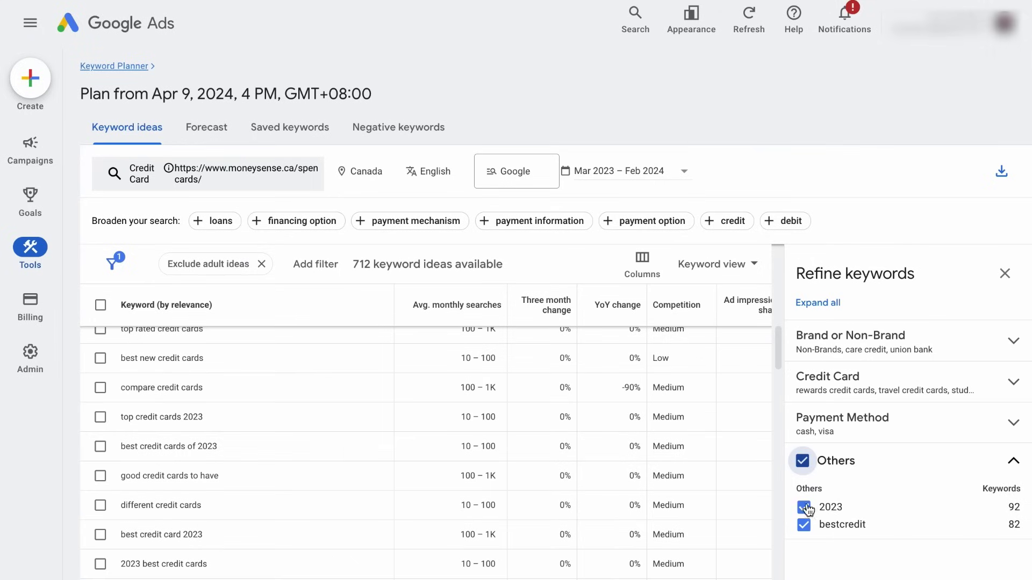
left_click(808, 511)
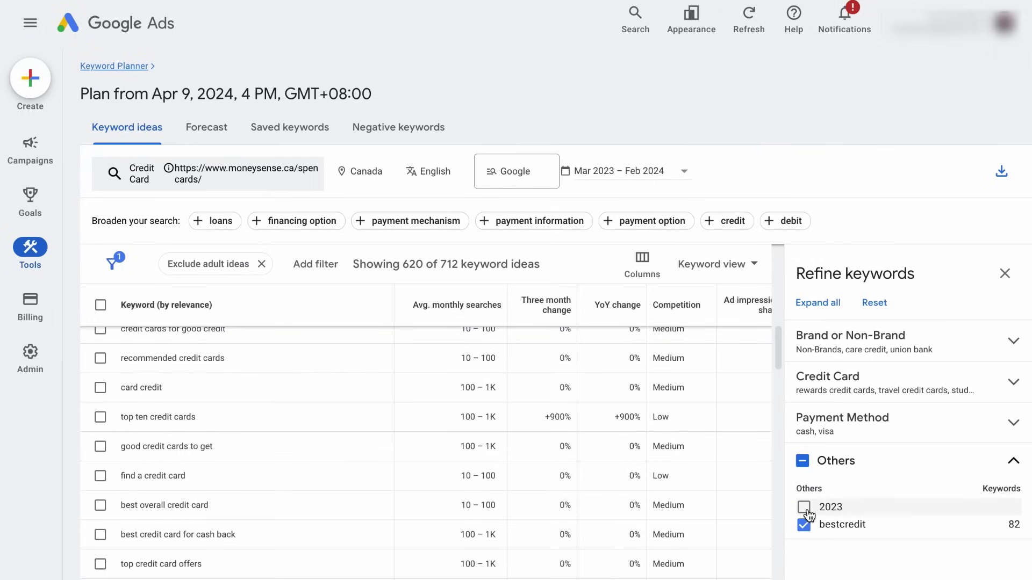
left_click(824, 429)
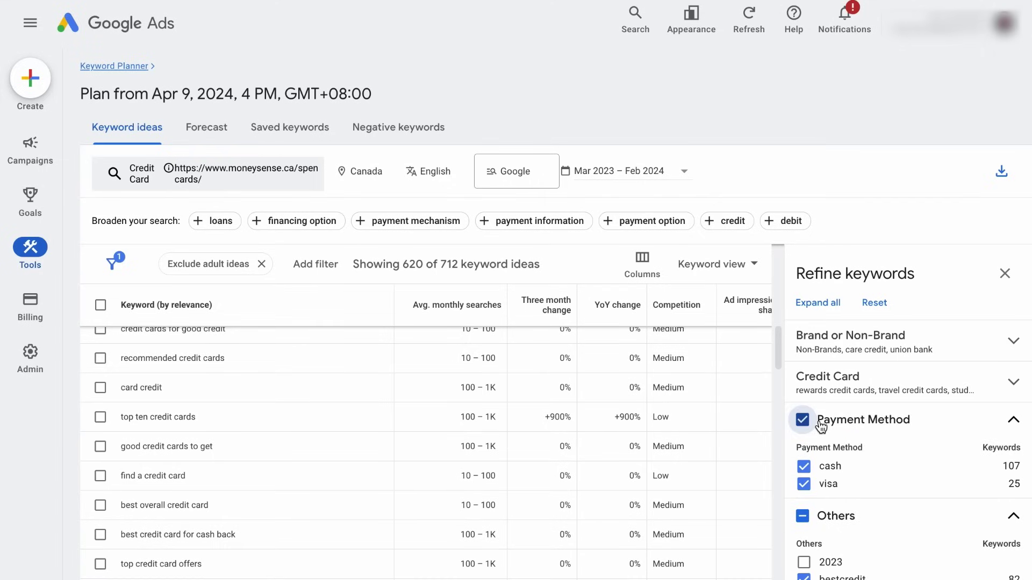
left_click(857, 382)
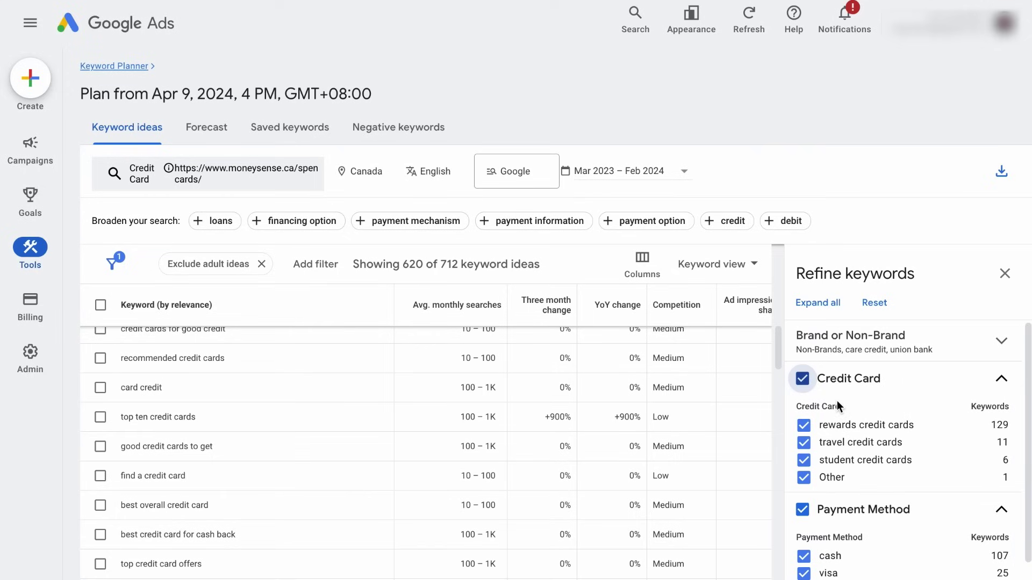
left_click(845, 347)
left_click(826, 452)
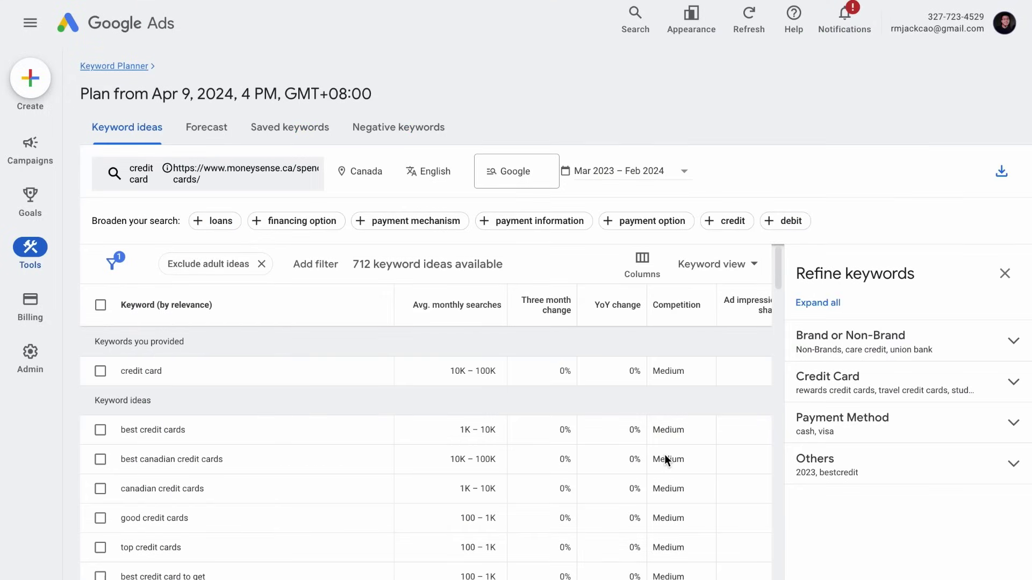
Replace the search keyword with "best Canadian Credit Cards", get the results and browse the keyword ideas
left_click(283, 173)
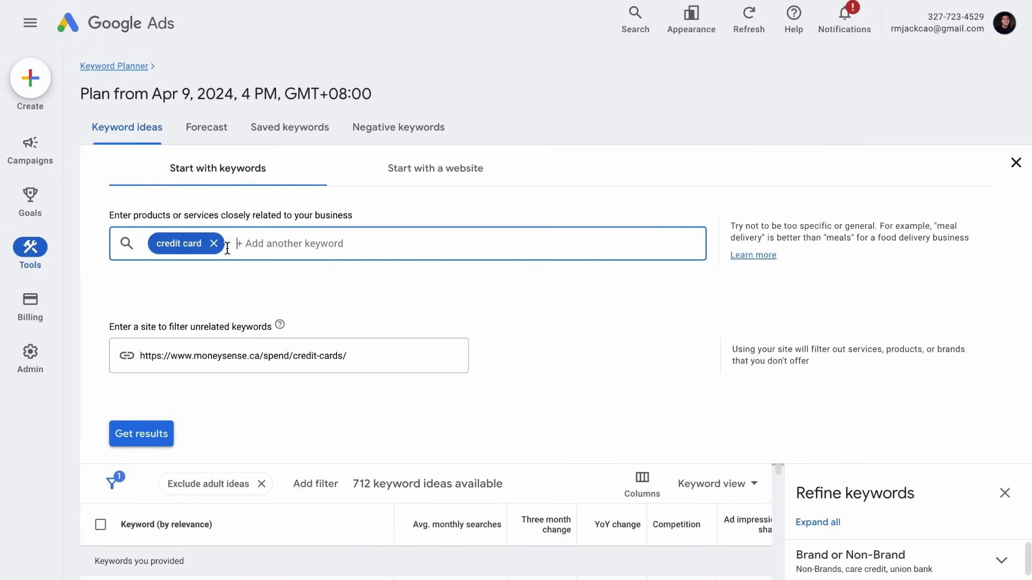
left_click(213, 244)
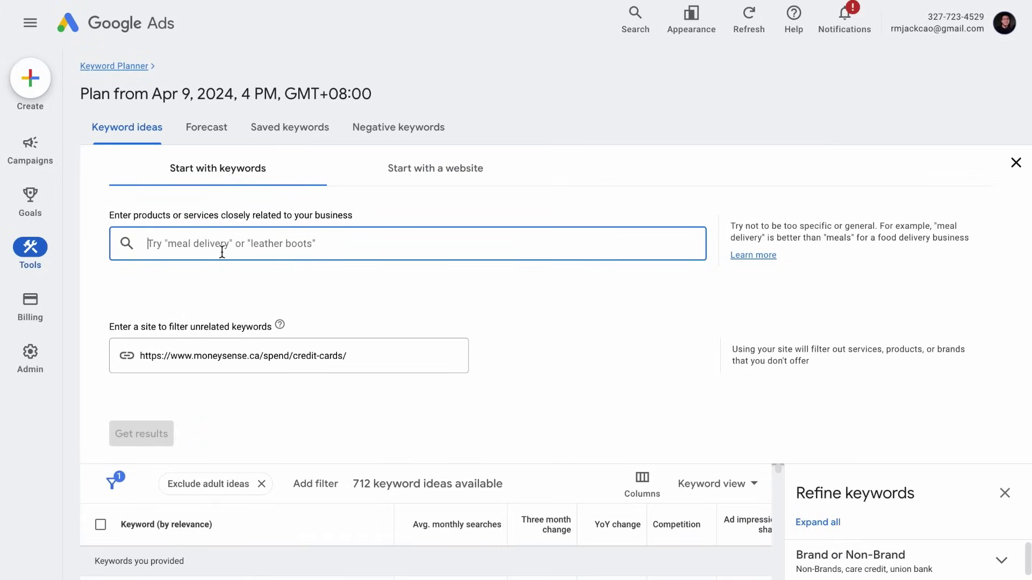
type("best Canadian Credit Cards")
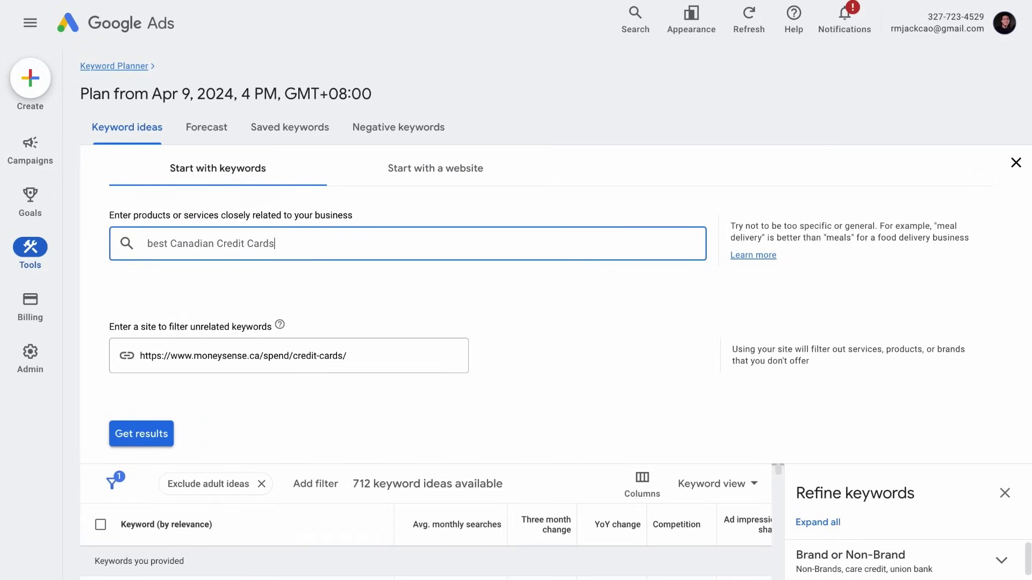
key("Return")
left_click(148, 440)
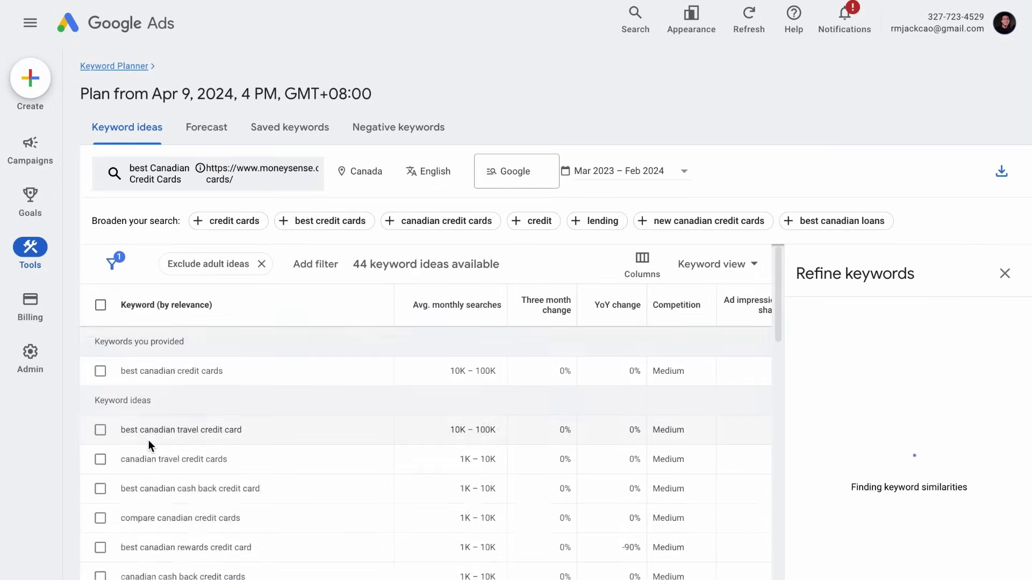
scroll(225, 501, "down", 1)
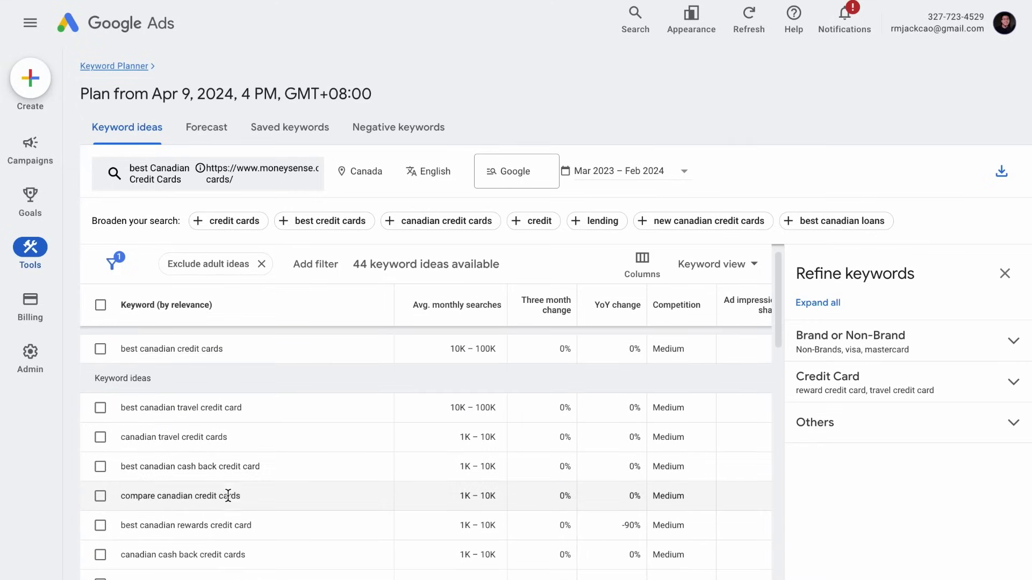
scroll(234, 481, "down", 1)
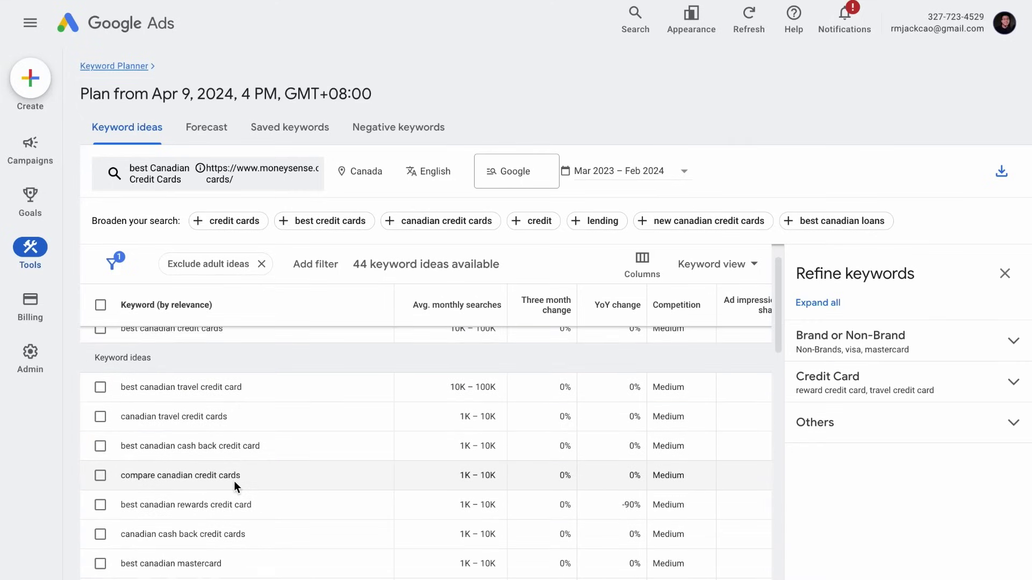
scroll(234, 481, "down", 1)
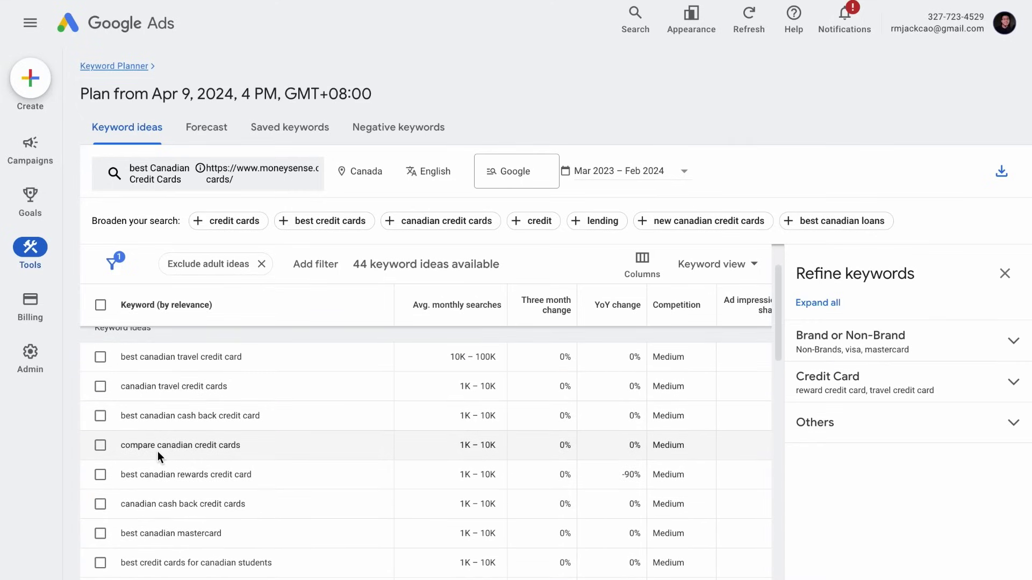
scroll(182, 476, "down", 5)
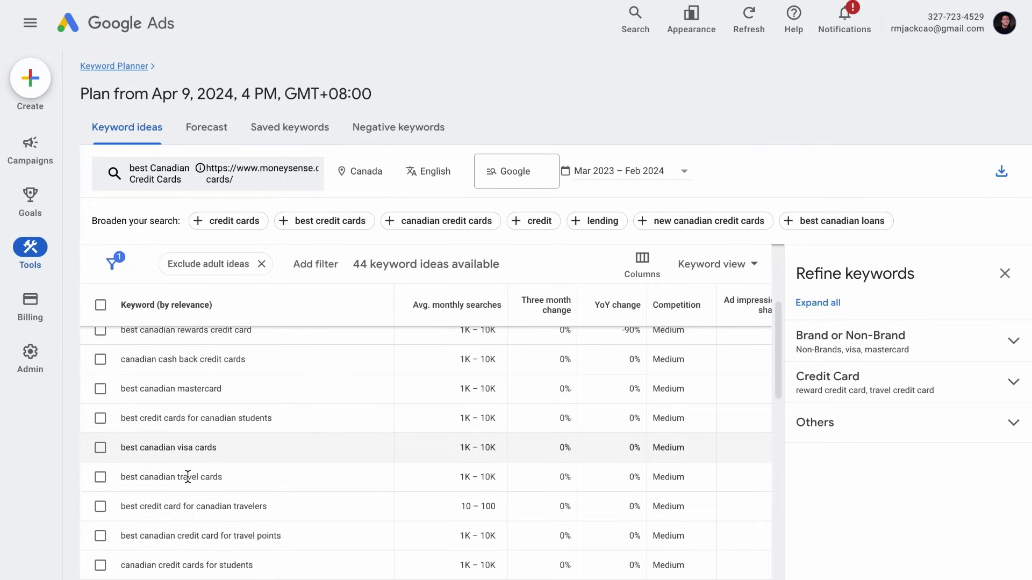
scroll(182, 476, "down", 6)
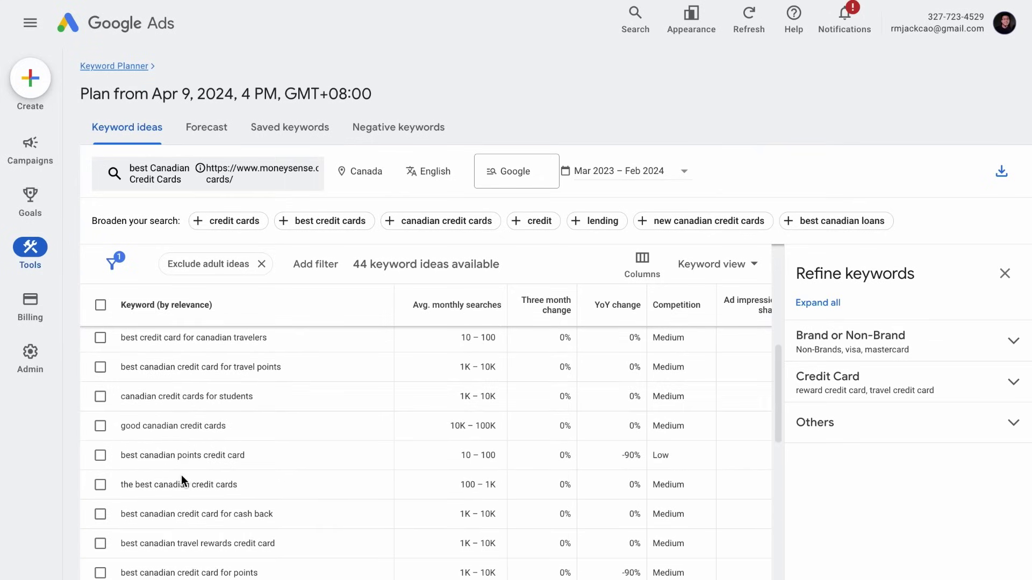
Replace the search keyword with "best credit cards students", get the results and browse the keyword ideas
left_click(233, 179)
left_click(282, 242)
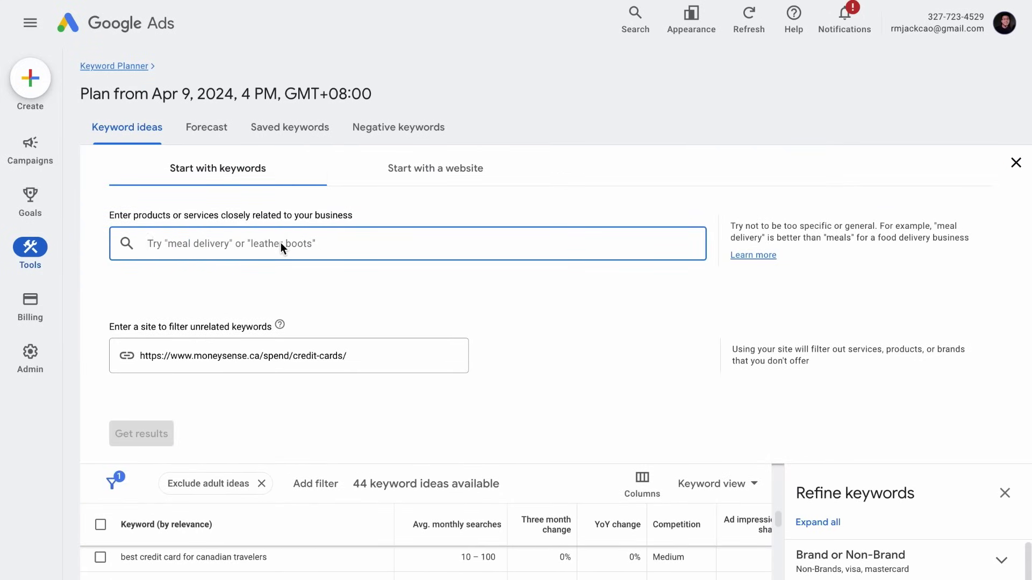
type("best credit cards students")
key("Return")
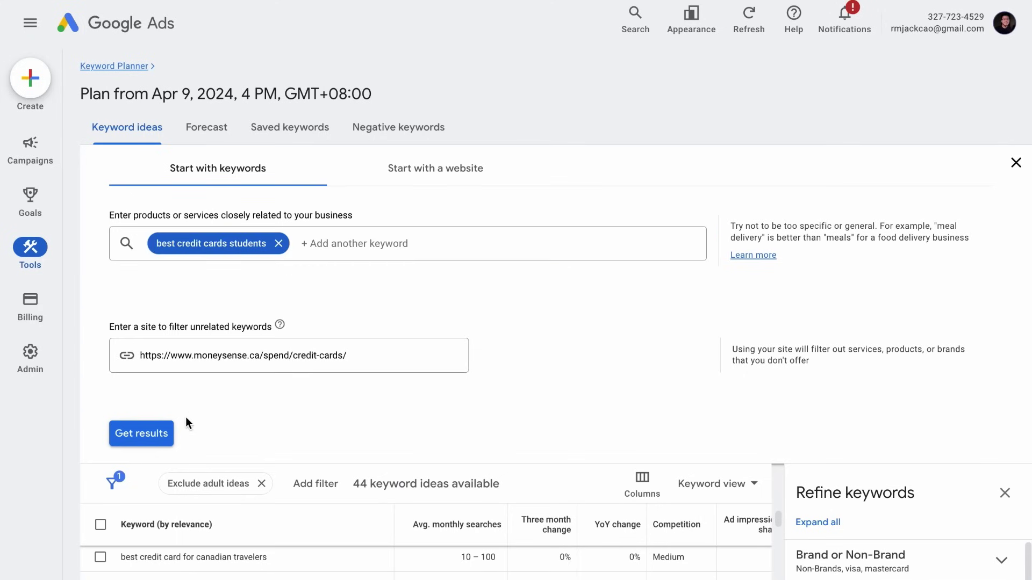
left_click(165, 432)
scroll(233, 446, "down", 3)
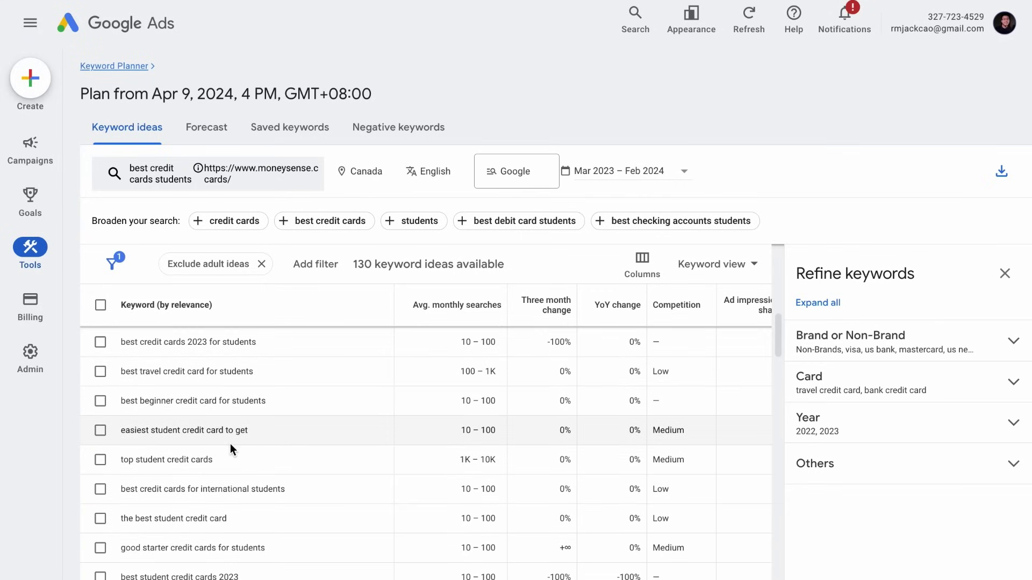
scroll(230, 444, "down", 1)
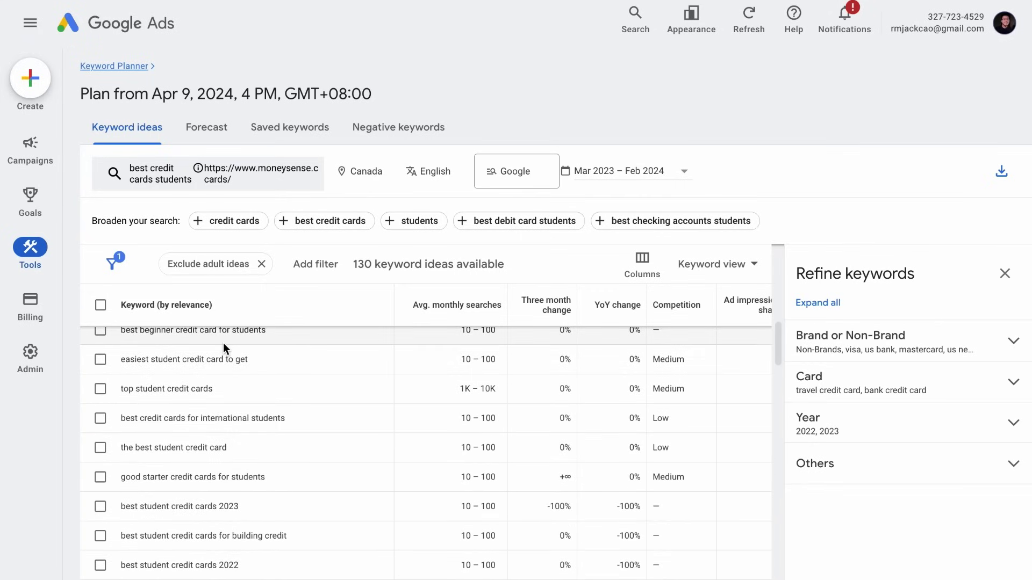
Check the search criteria, close them unchanged and examine more of the student credit card keyword ideas
left_click(232, 181)
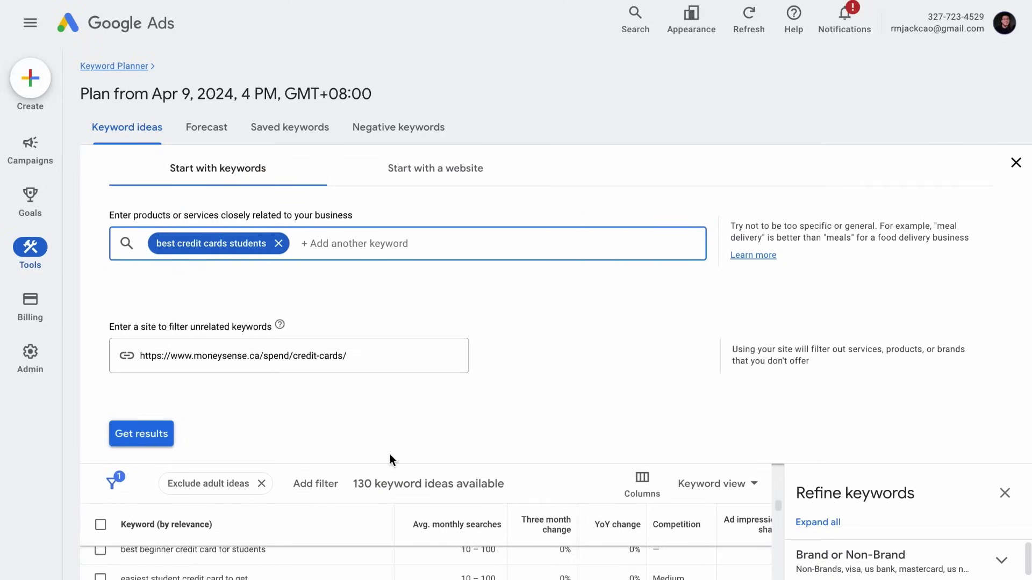
scroll(387, 558, "up", 3)
left_click(1016, 162)
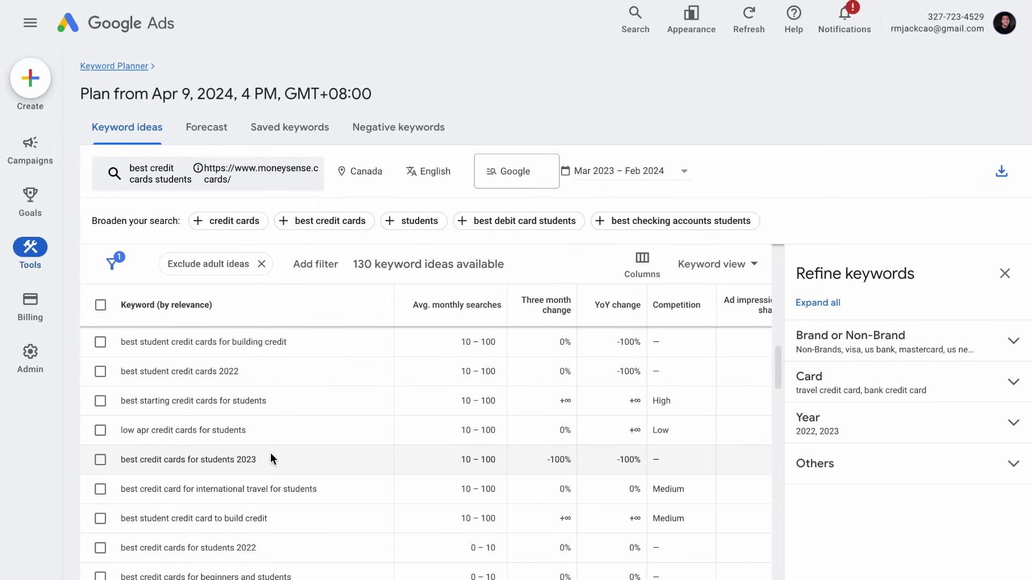
scroll(270, 453, "down", 5)
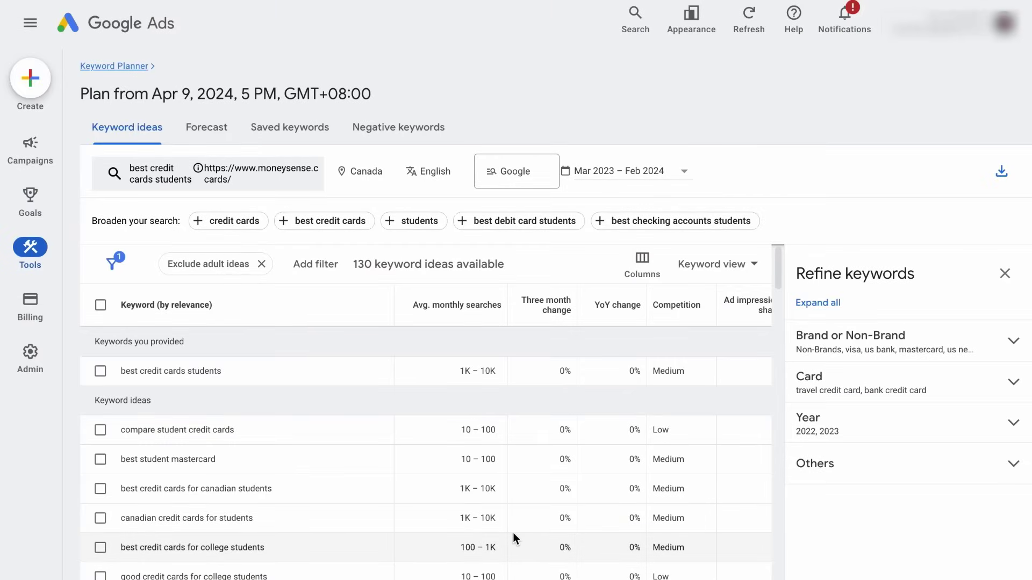
scroll(512, 533, "down", 15)
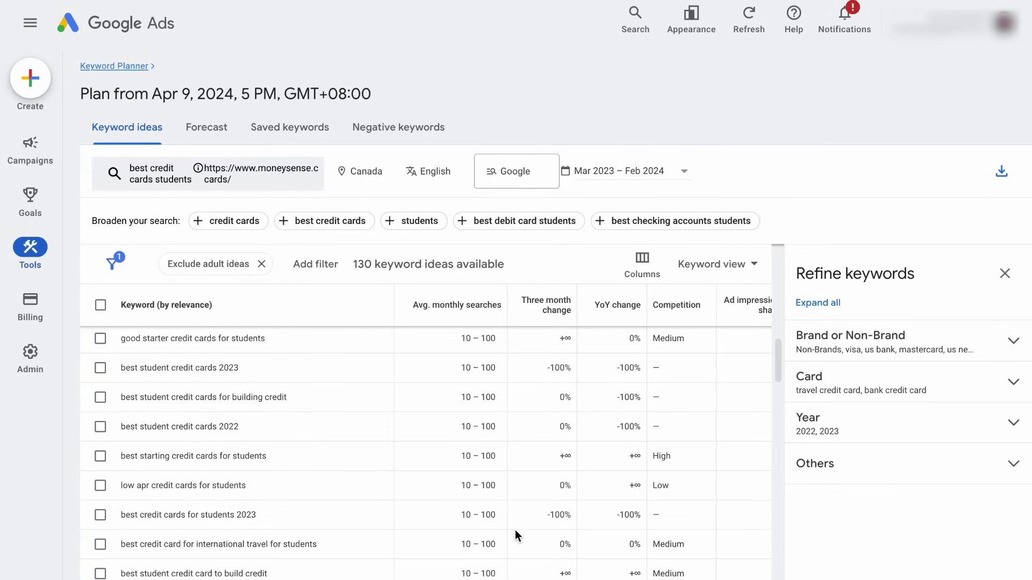
Recheck the keyword and site filter in the search criteria, and switch the keyword ideas to Grouped view
left_click(727, 268)
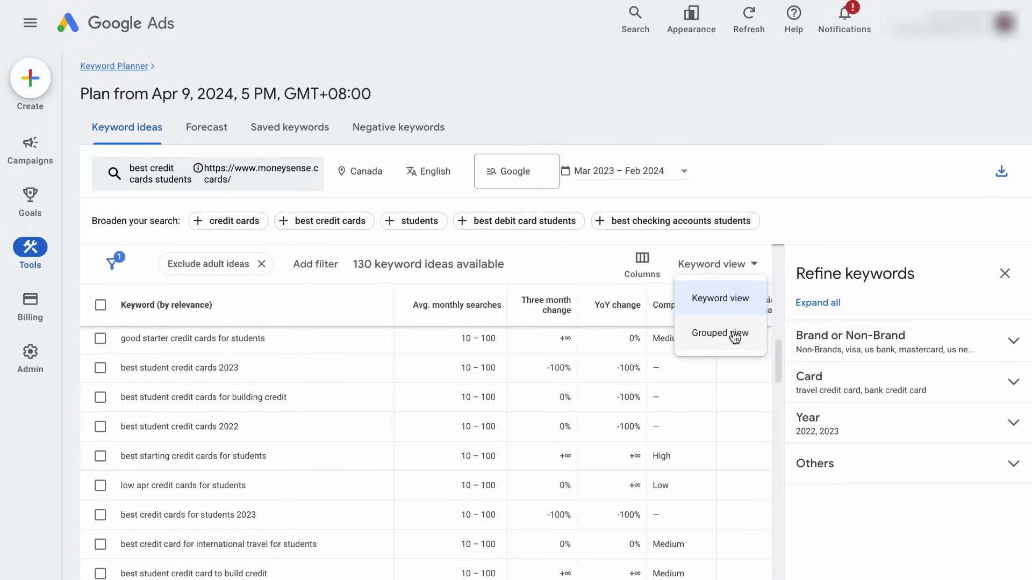
left_click(266, 188)
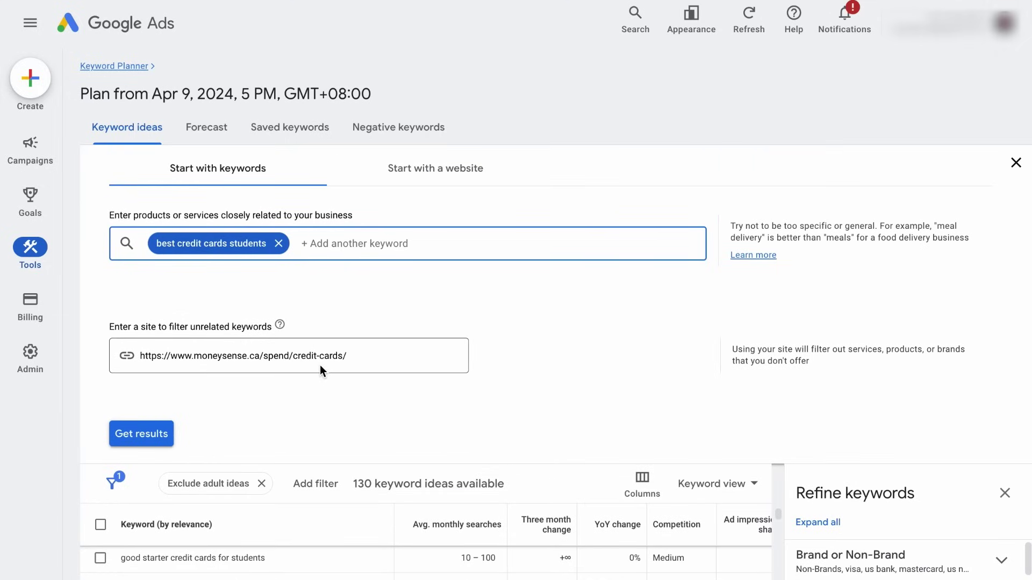
left_click(1014, 163)
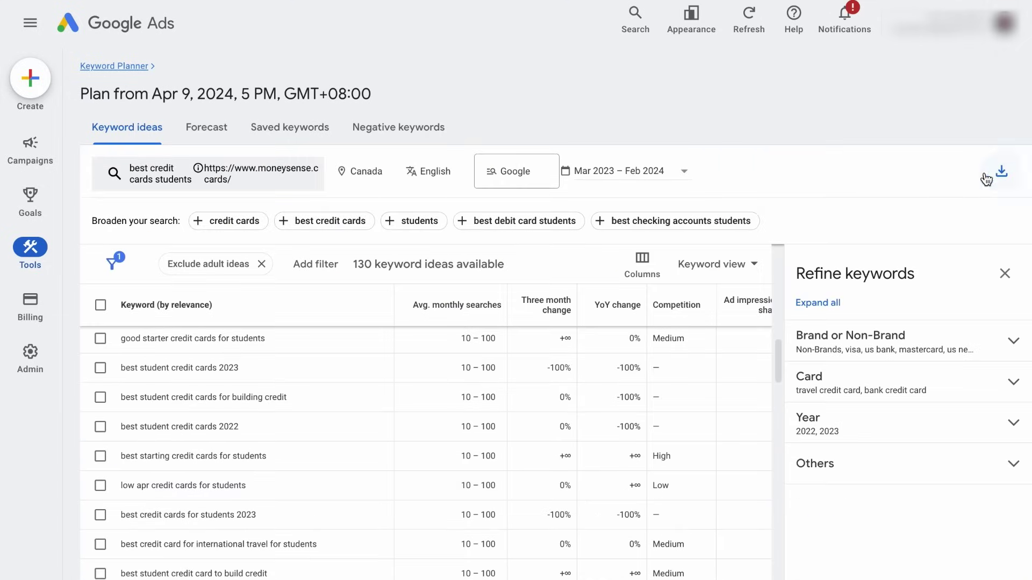
left_click(720, 275)
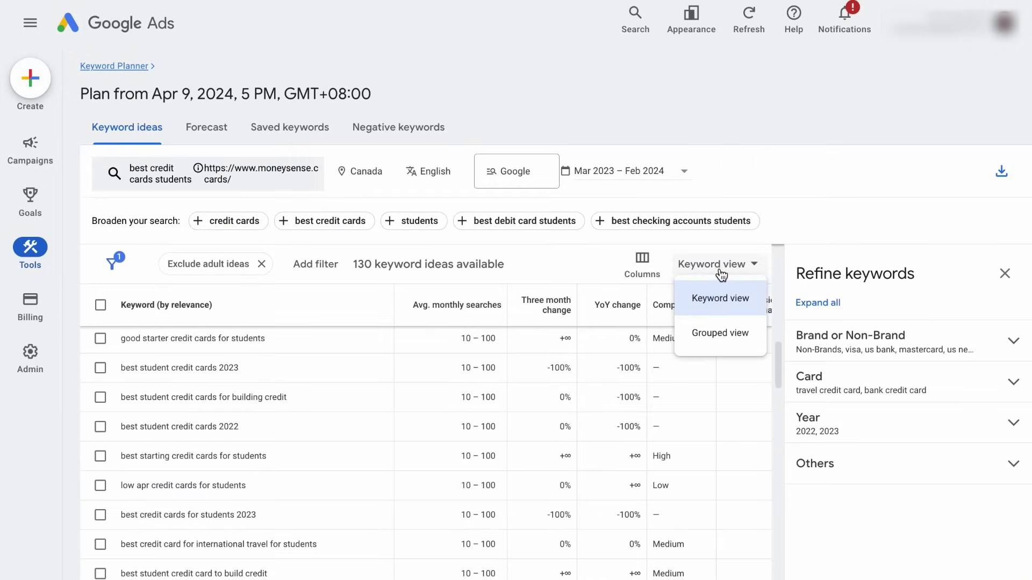
left_click(718, 335)
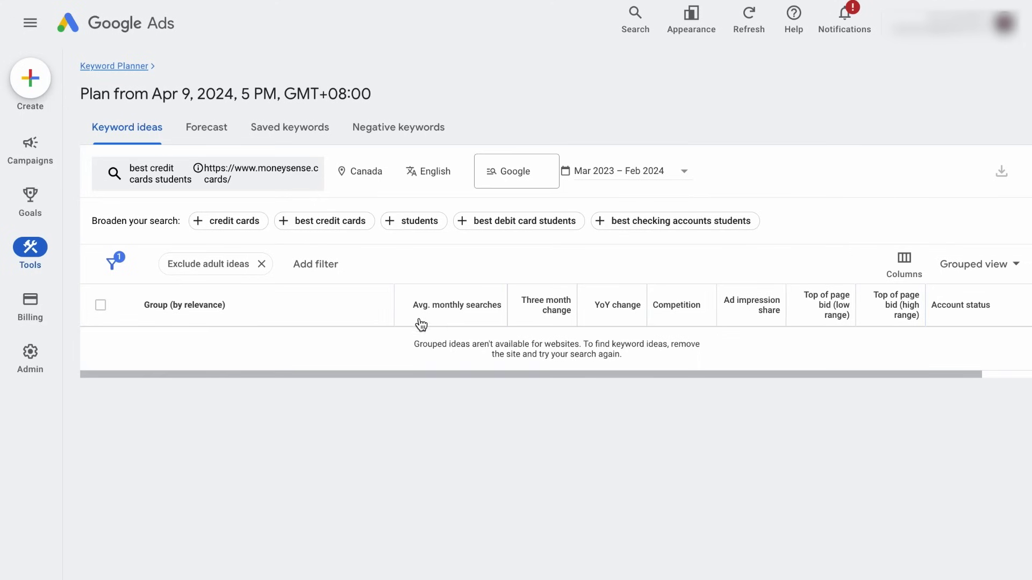
Remove the MoneySense URL from the site filter and get the grouped results for "best credit cards students"
left_click(370, 195)
triple_click(362, 353)
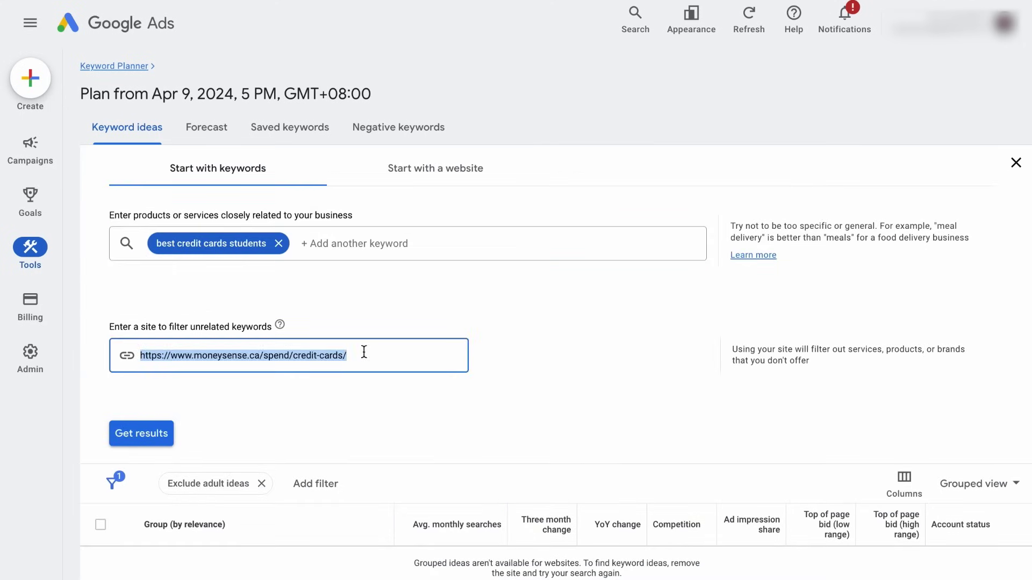
key("BackSpace")
left_click(166, 431)
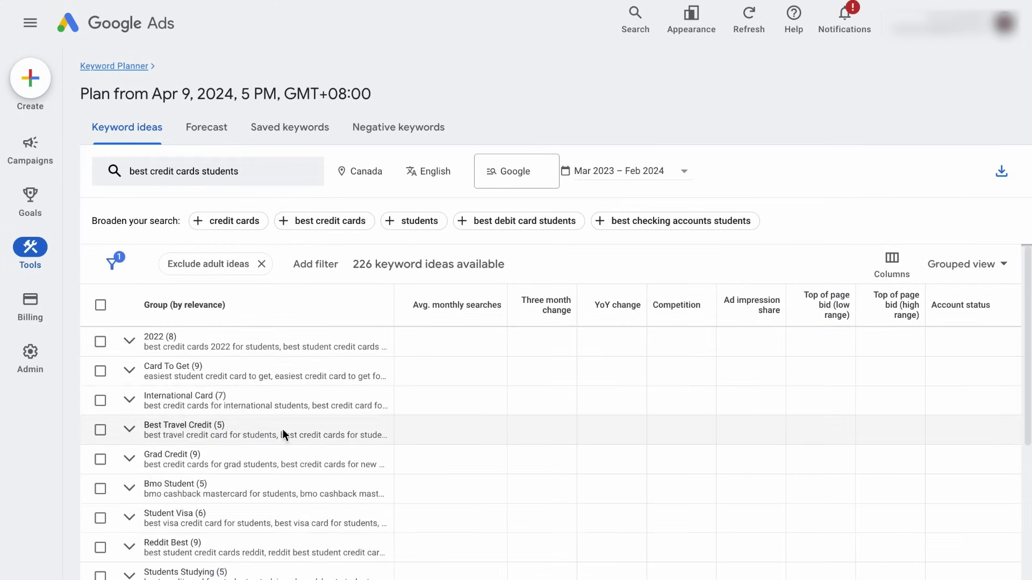
Browse the keyword groups, expand the Card Student Good group and examine its keywords' search volume, competition and bids
scroll(303, 494, "down", 6)
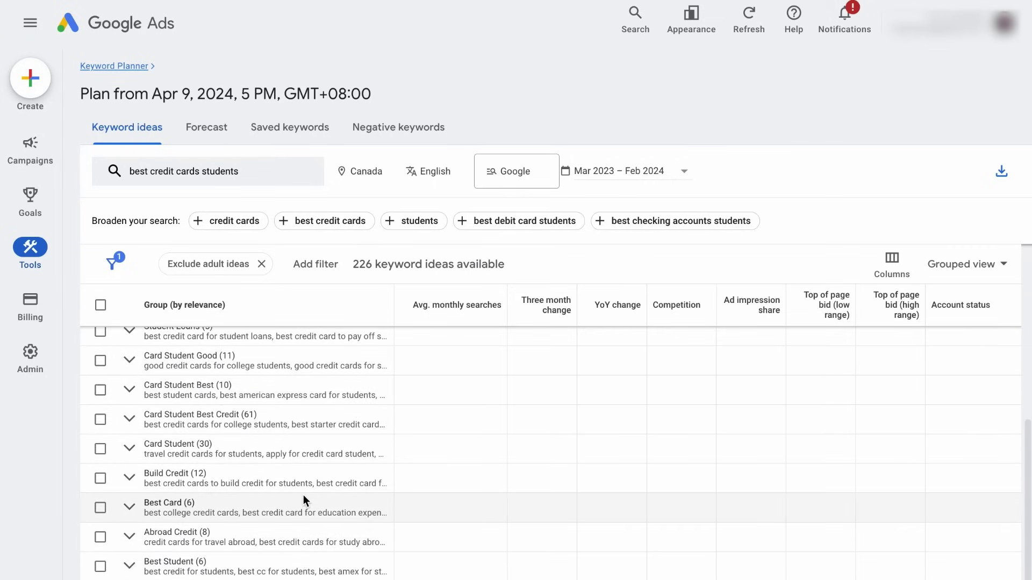
scroll(303, 501, "up", 2)
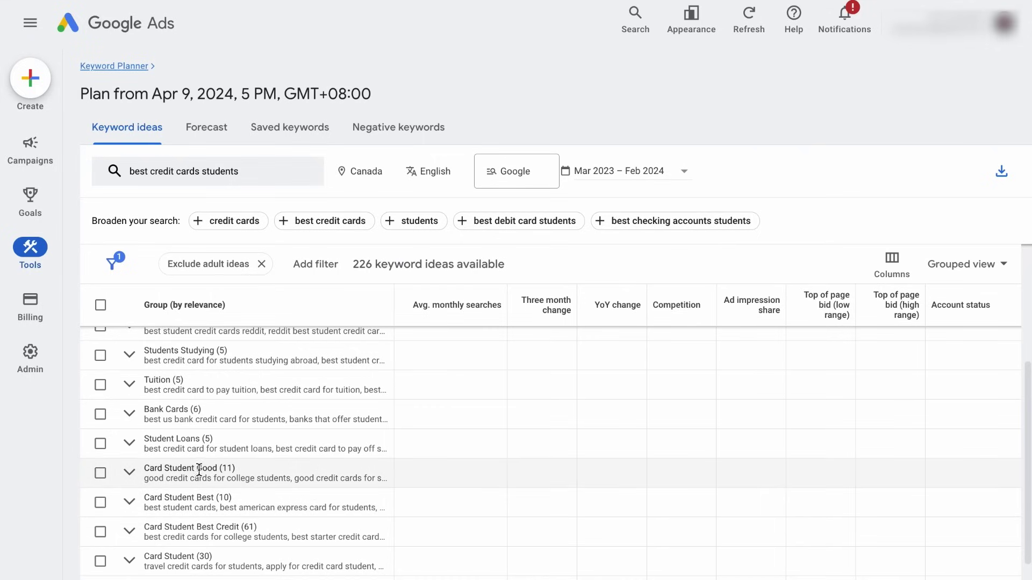
left_click(131, 474)
scroll(154, 476, "down", 3)
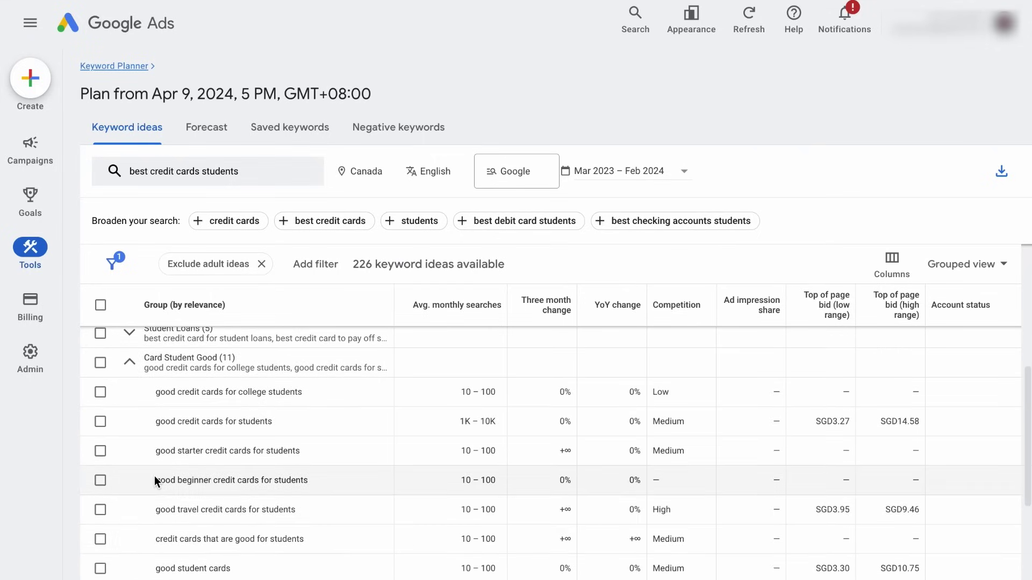
scroll(330, 484, "up", 1)
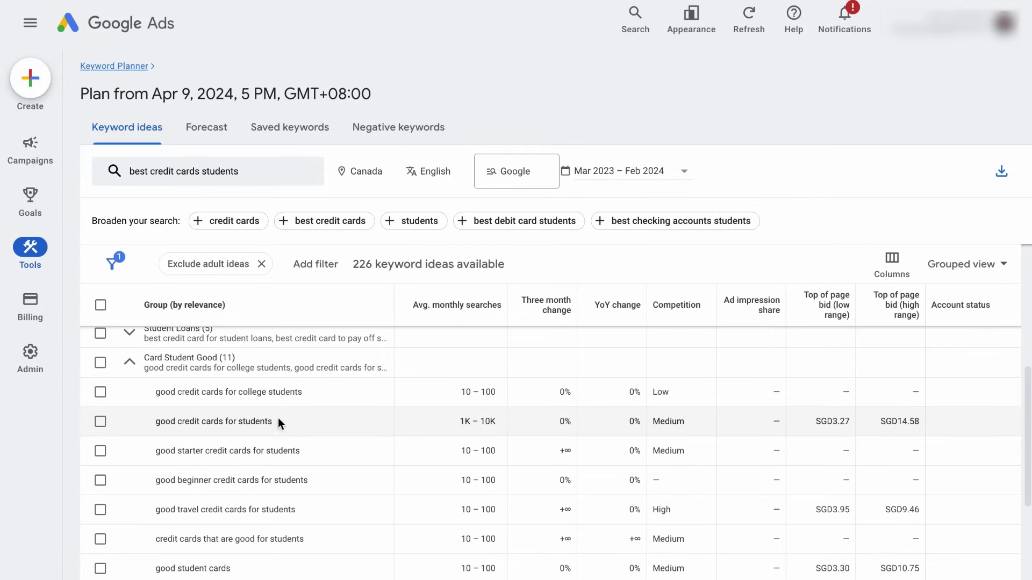
scroll(311, 493, "down", 2)
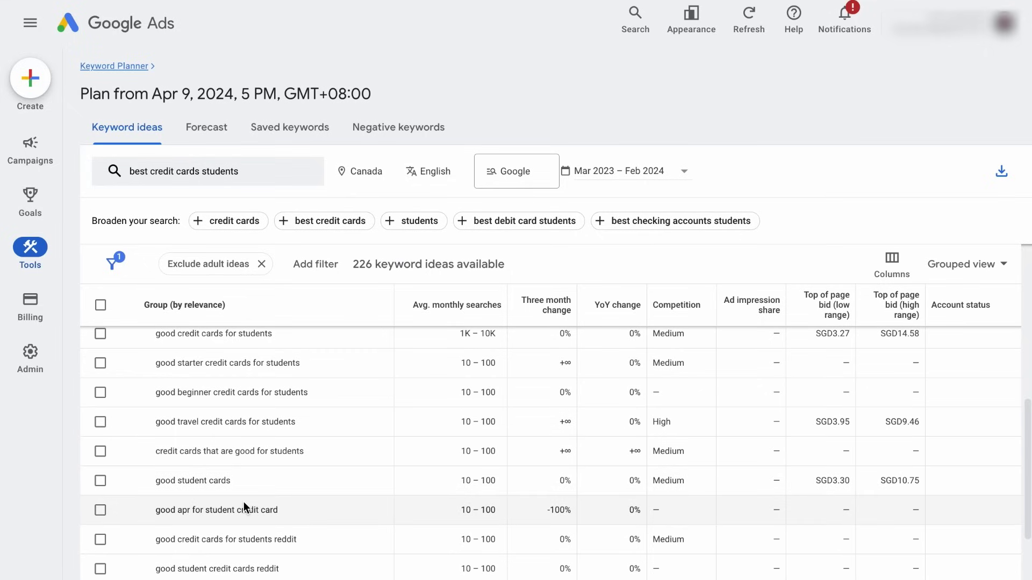
scroll(244, 501, "up", 1)
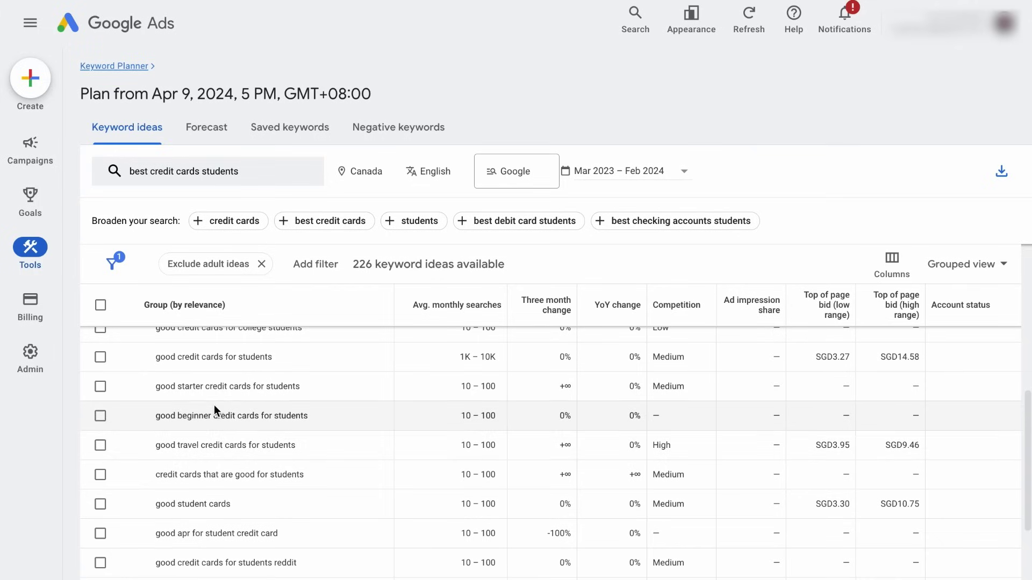
Add the Card Student Good keywords to the plan, leaving out the travel, APR and two Reddit keywords
scroll(311, 442, "down", 1)
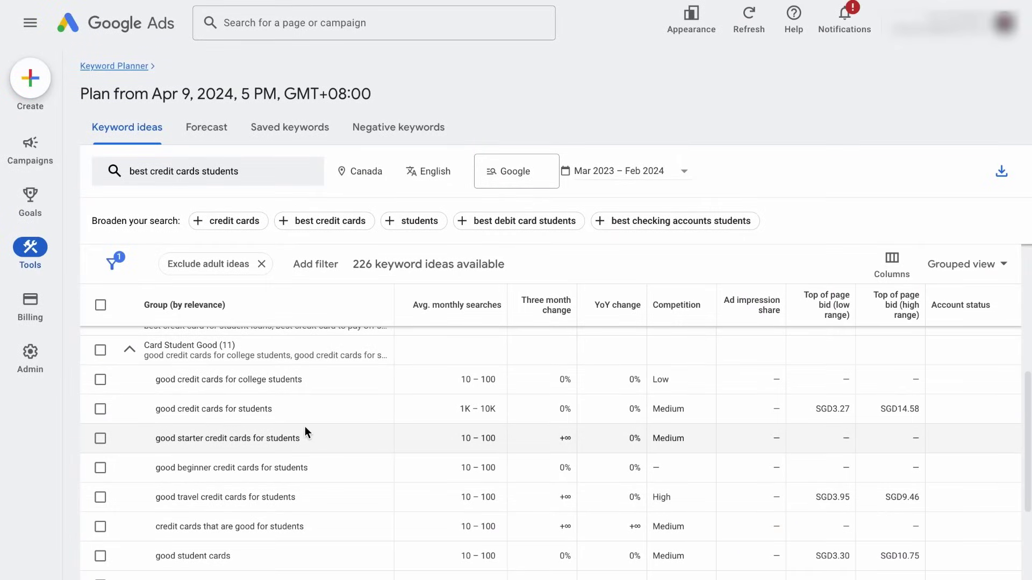
left_click(100, 352)
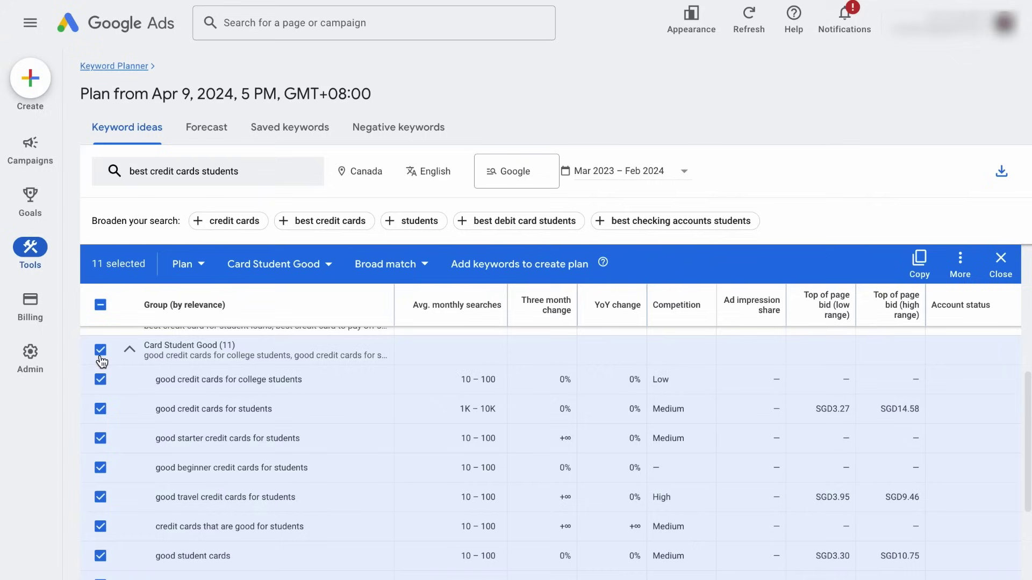
left_click(100, 497)
scroll(113, 498, "down", 3)
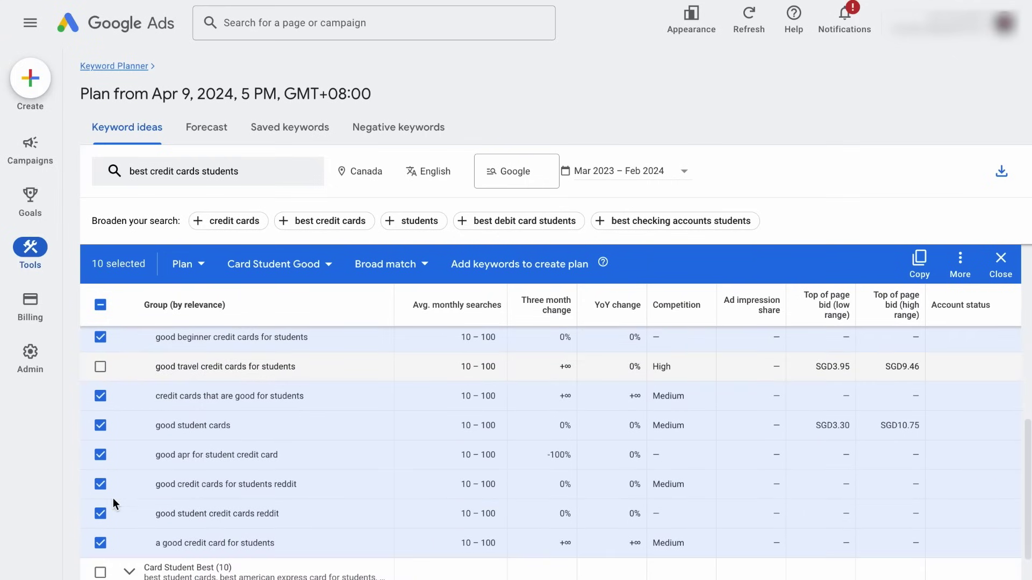
left_click(100, 513)
left_click(101, 485)
left_click(102, 456)
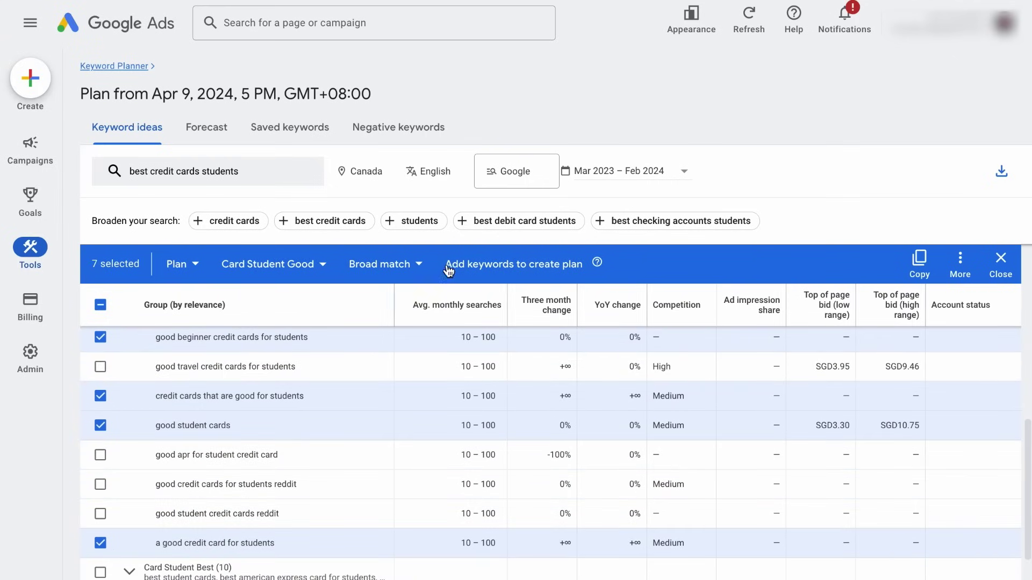
left_click(488, 276)
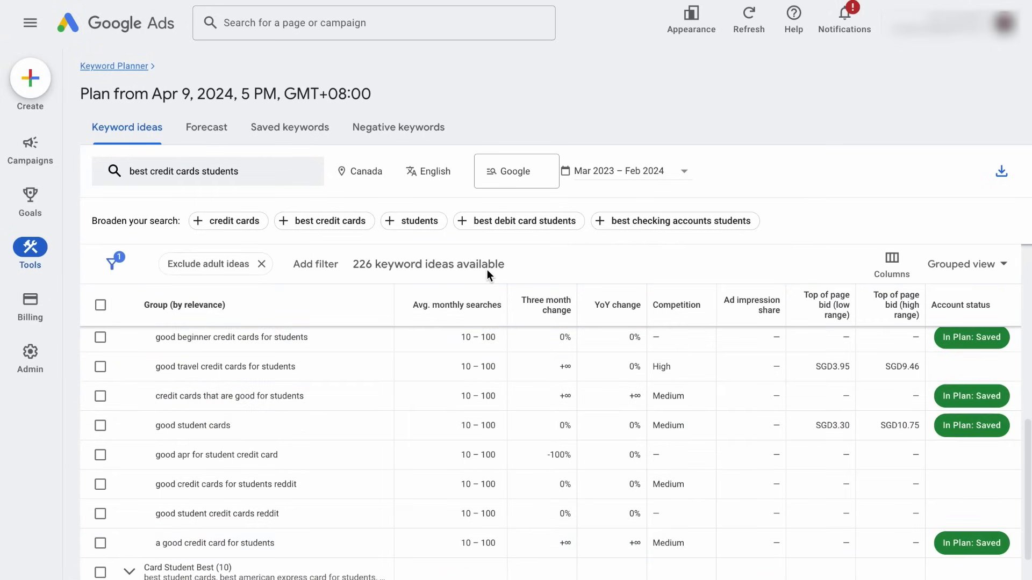
Open the plan's forecast with its location set to Canada, and read the note on how often forecasts are updated
left_click(210, 129)
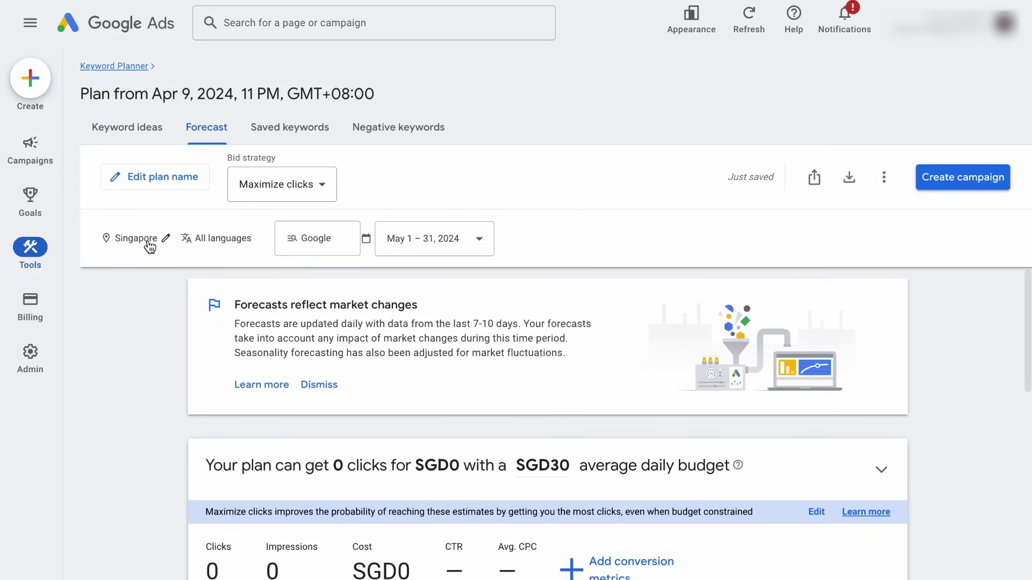
left_click(147, 240)
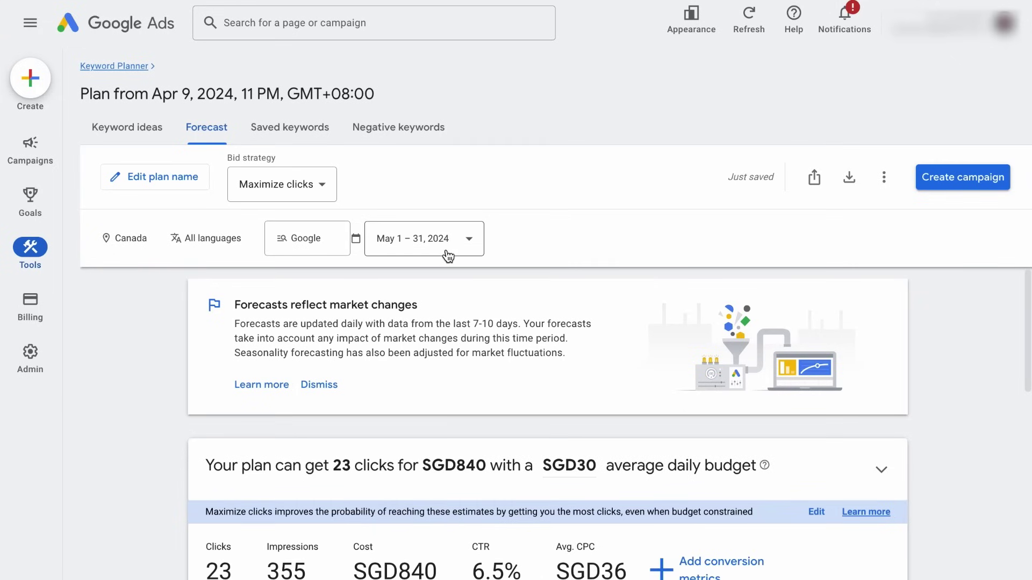
left_click_drag(233, 325, 540, 317)
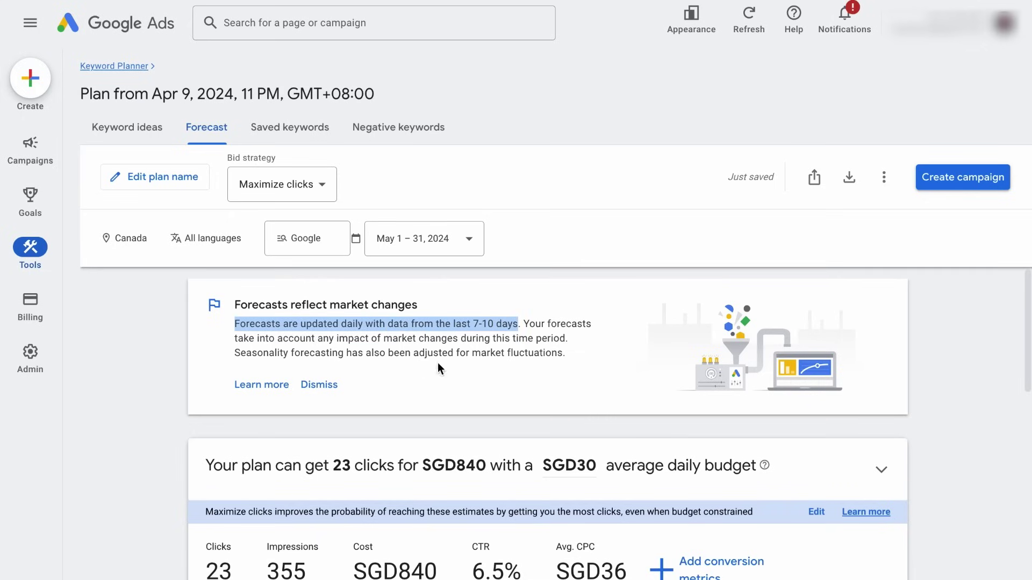
Try a different average daily budget in the forecast, and set it back to SGD30
scroll(506, 352, "down", 3)
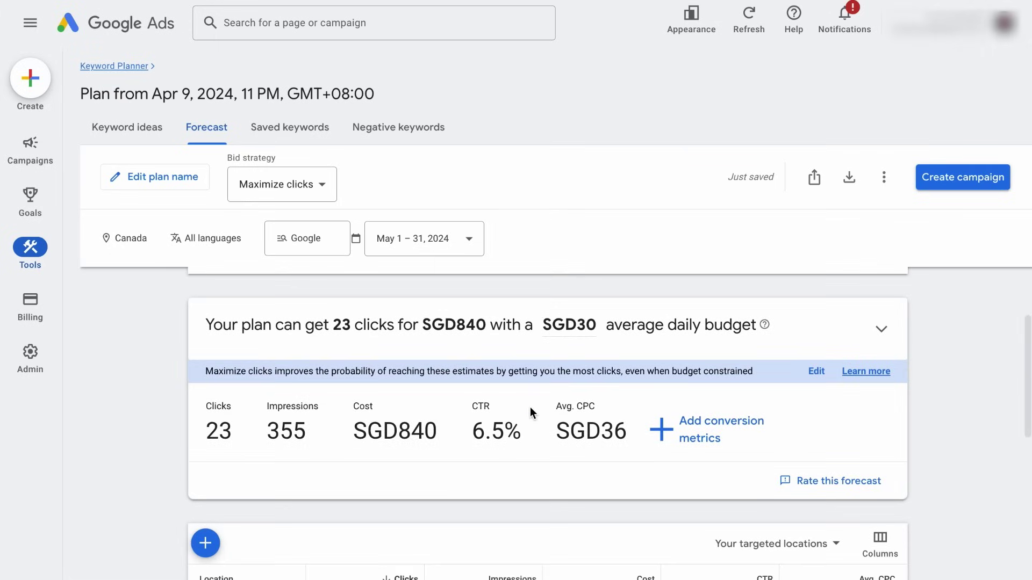
left_click(588, 312)
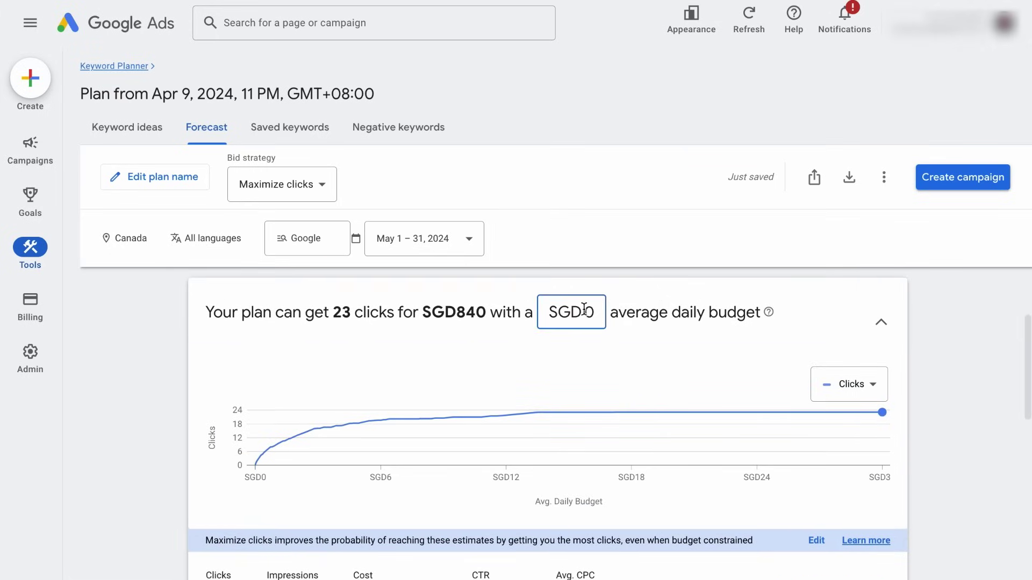
type("9")
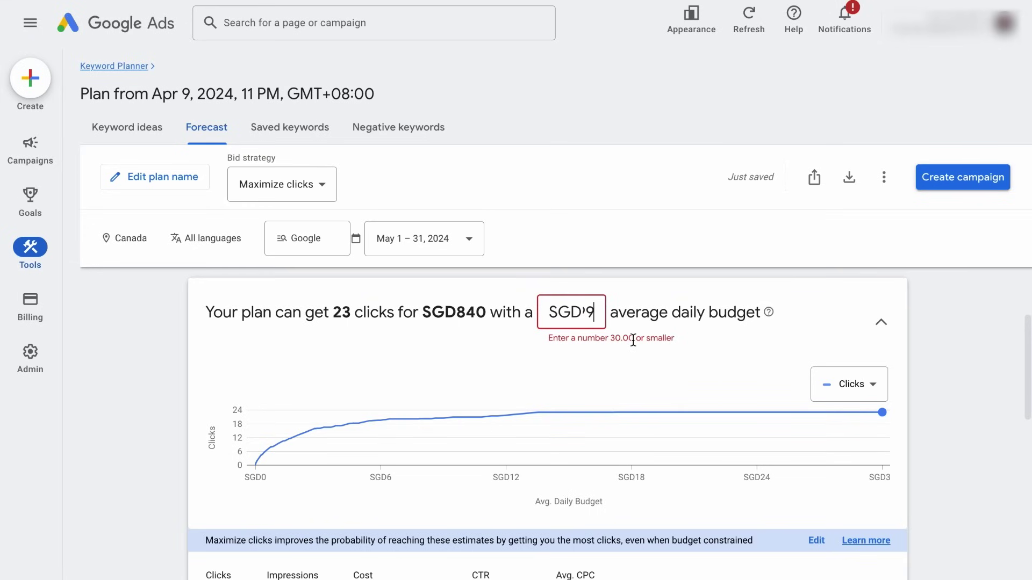
left_click_drag(593, 311, 583, 313)
type("30")
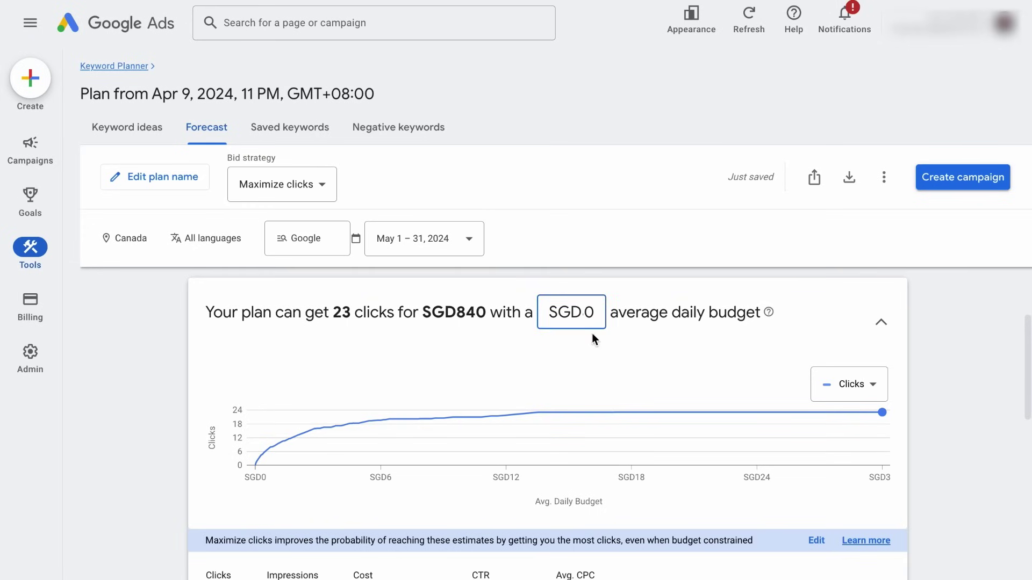
key("Return")
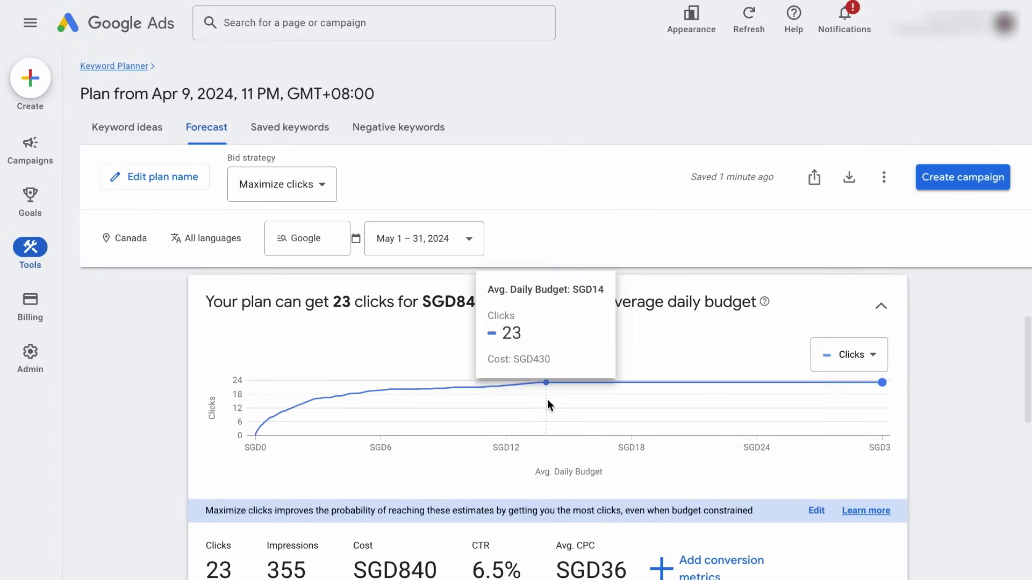
Examine the forecast's totals and per-location figures, and review the metrics of the plan's saved keywords
scroll(547, 399, "down", 2)
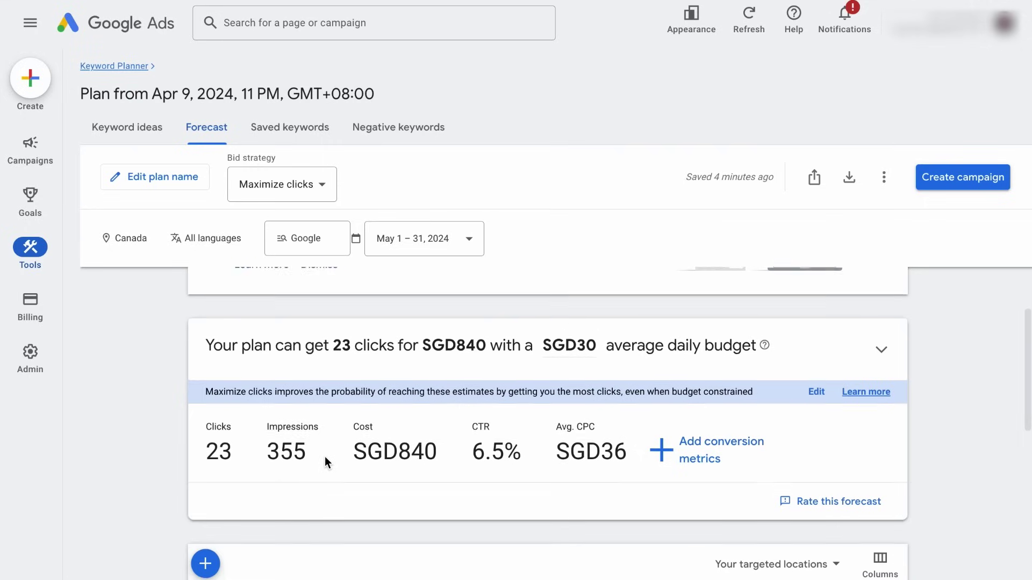
scroll(325, 456, "down", 3)
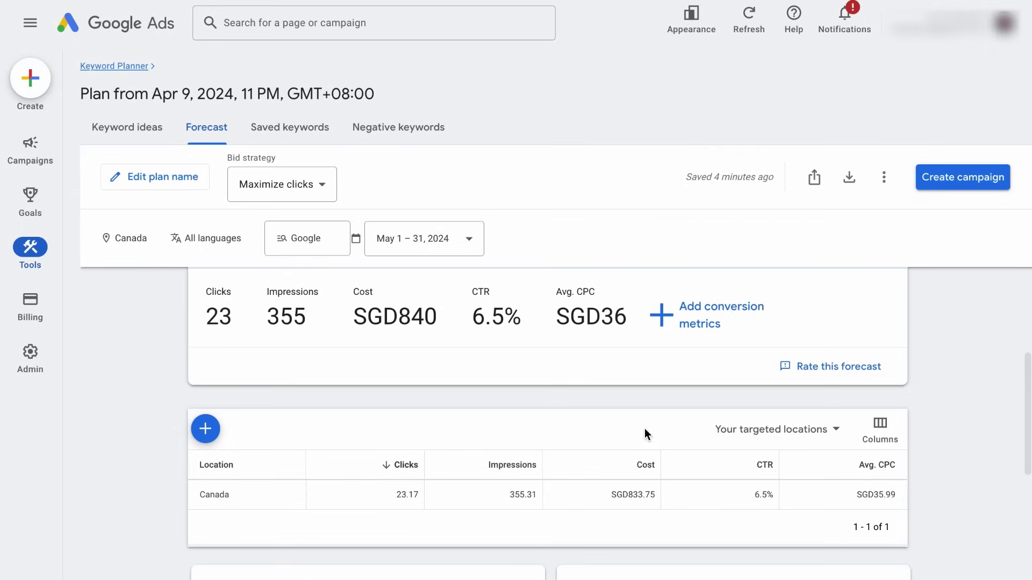
scroll(644, 434, "up", 5)
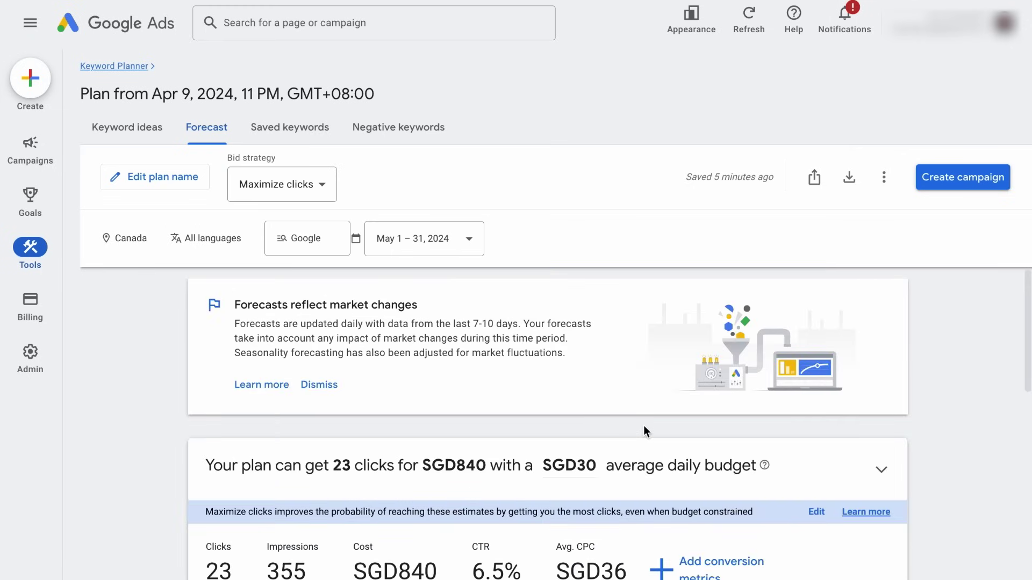
left_click(296, 137)
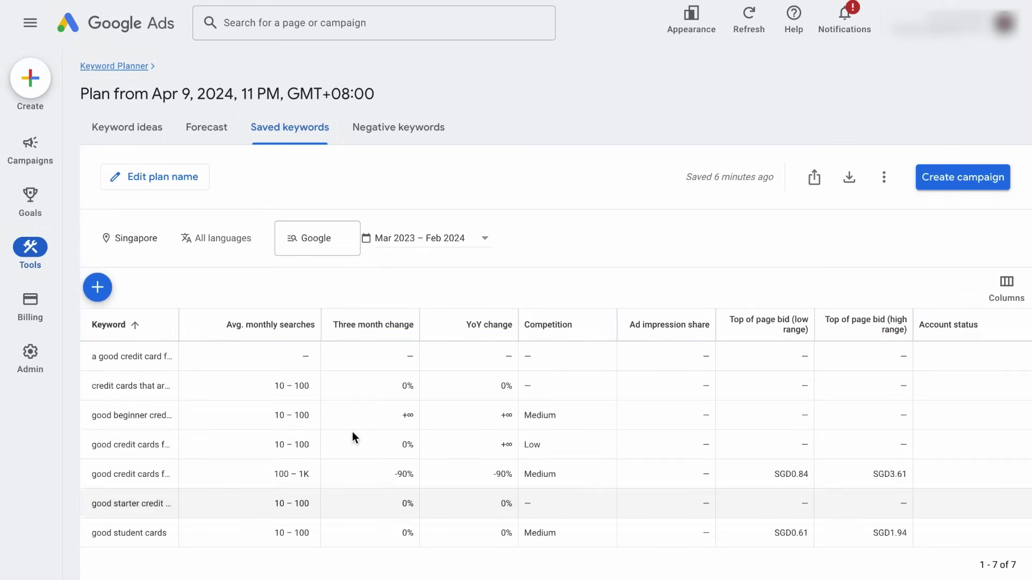
Return to the Keyword Planner overview and remove the draft plan from Apr 9, 2024, 11 PM
left_click(135, 68)
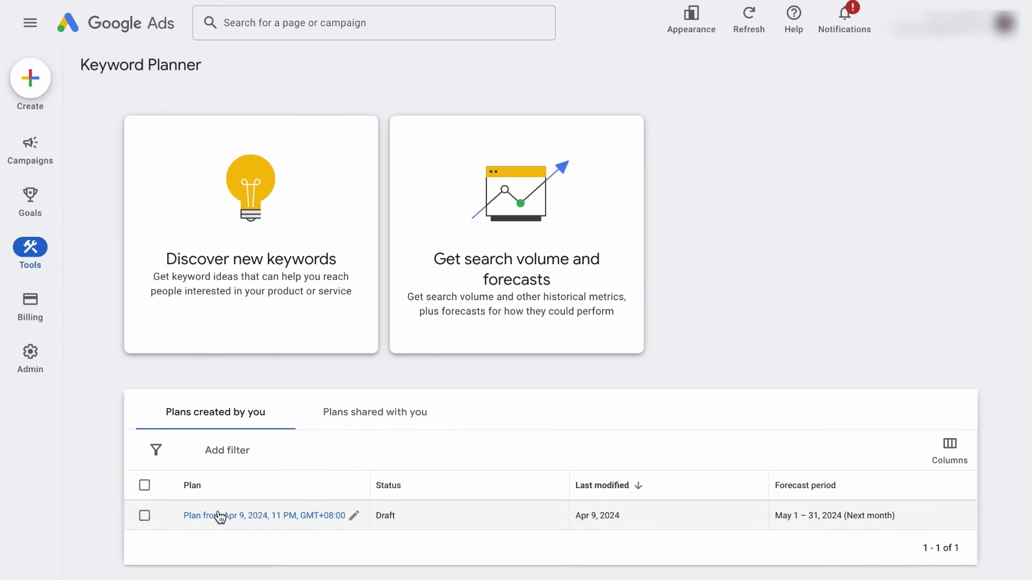
left_click(144, 516)
left_click(383, 452)
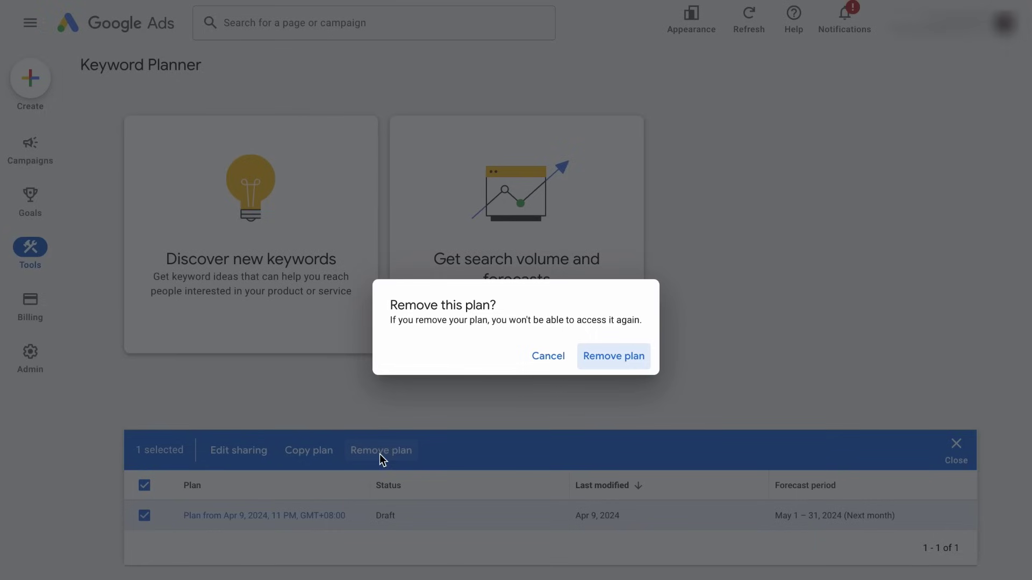
left_click(610, 356)
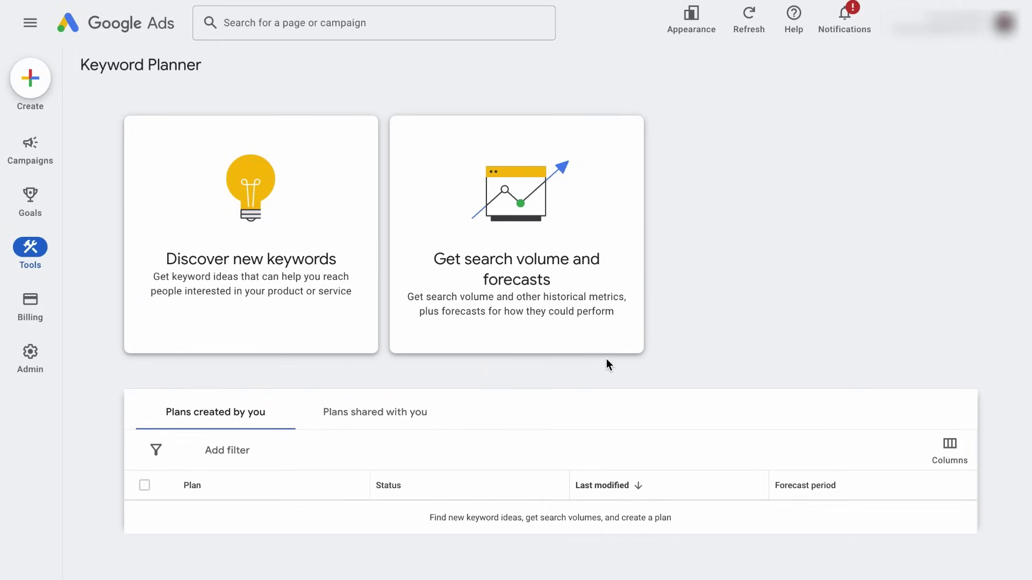
Get search volume and forecasts for the keyword "Best Credit Cards for travel"
left_click(561, 314)
type("Best Credit Cards for ")
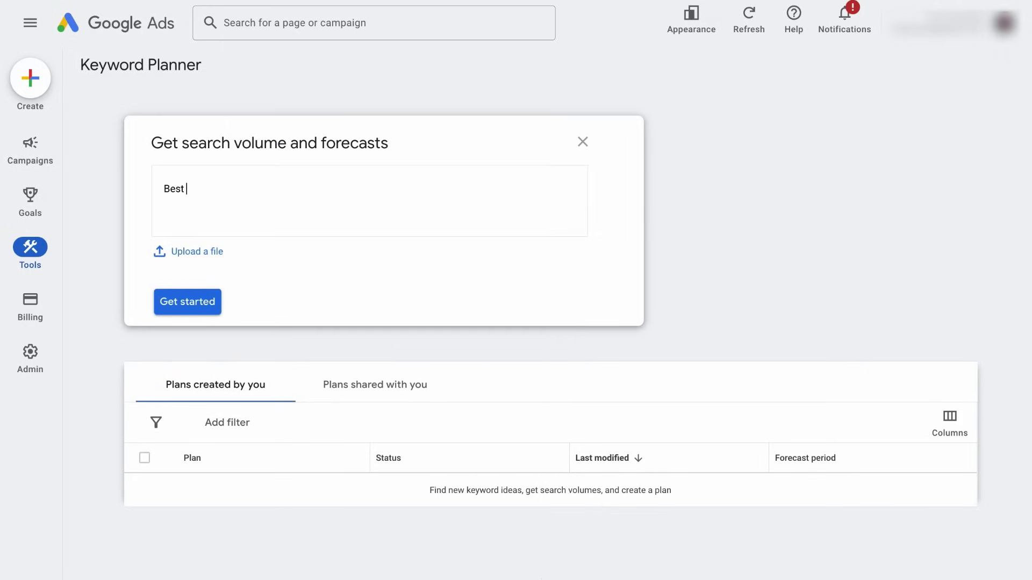
type("travel")
left_click(197, 304)
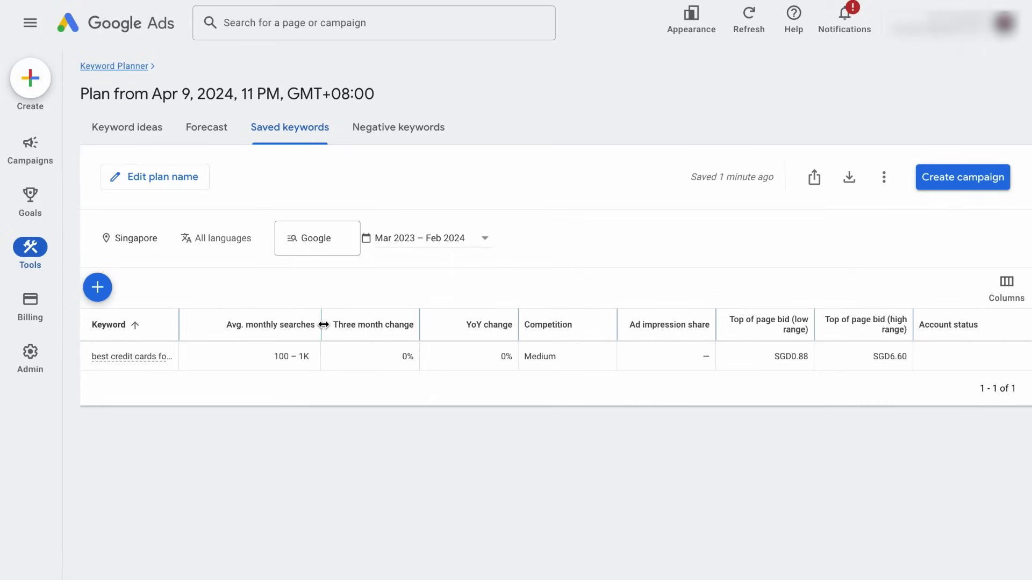
Replace Singapore with Canada as the targeted location of the saved travel credit card keyword
left_click(141, 238)
left_click(421, 276)
left_click(342, 207)
type("canada")
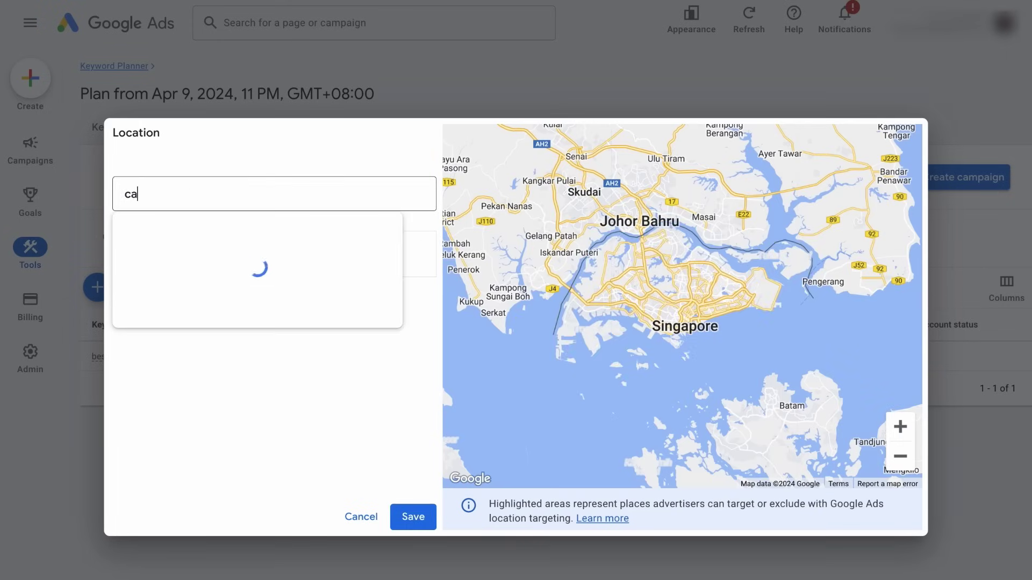
left_click(326, 242)
left_click(410, 515)
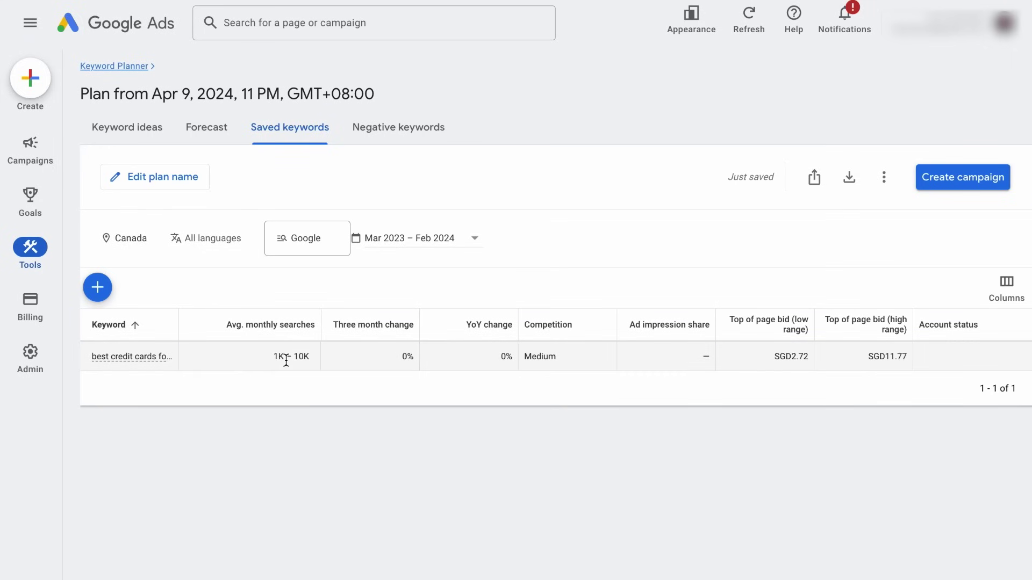
Set the average daily budget in the travel keyword's forecast to SGD830, and review the updated clicks, impressions, cost and CTR
left_click(205, 138)
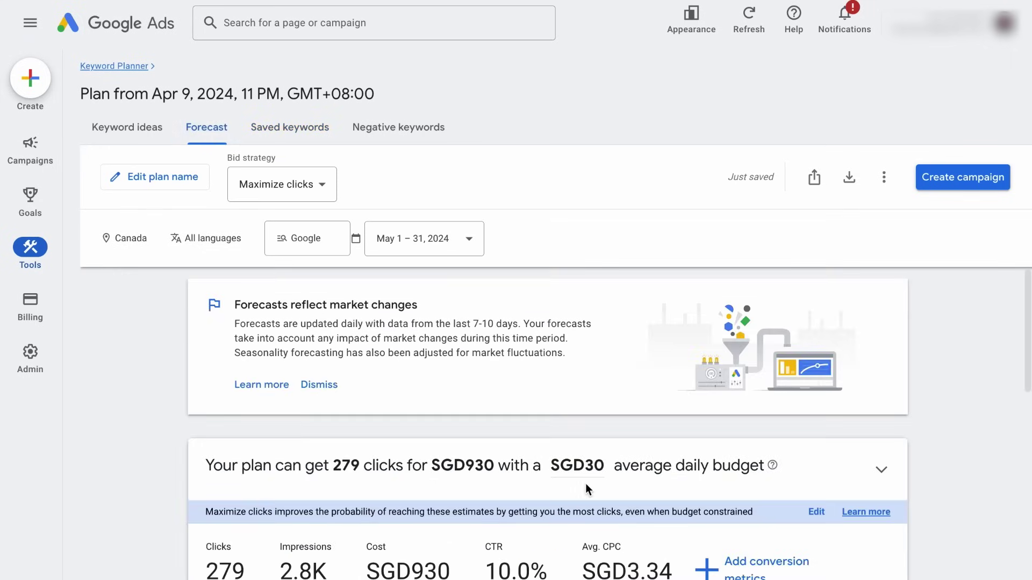
left_click(591, 467)
key("BackSpace")
scroll(590, 475, "down", 2)
key("Delete")
type("9")
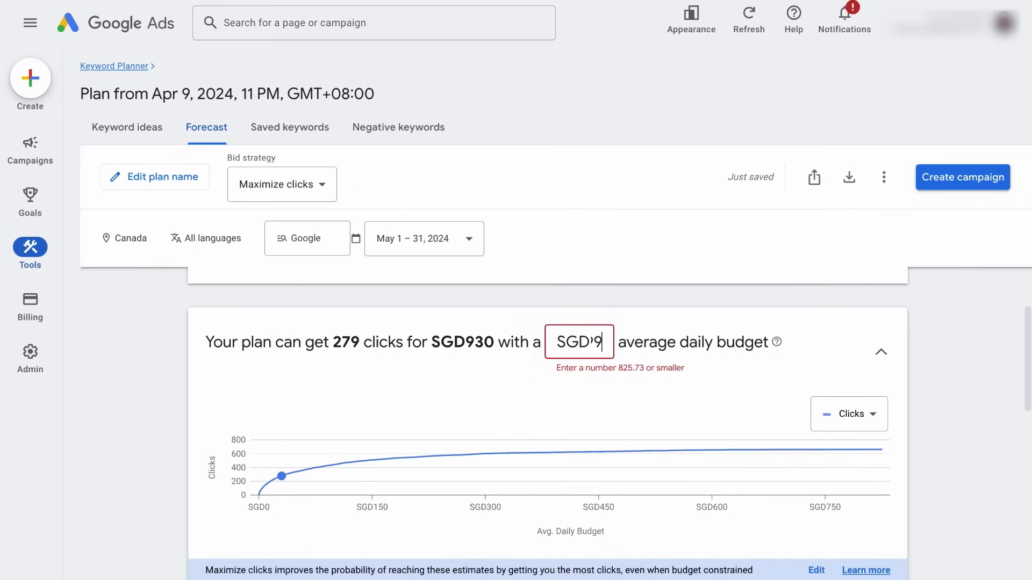
key("Delete")
type("830")
key("Return")
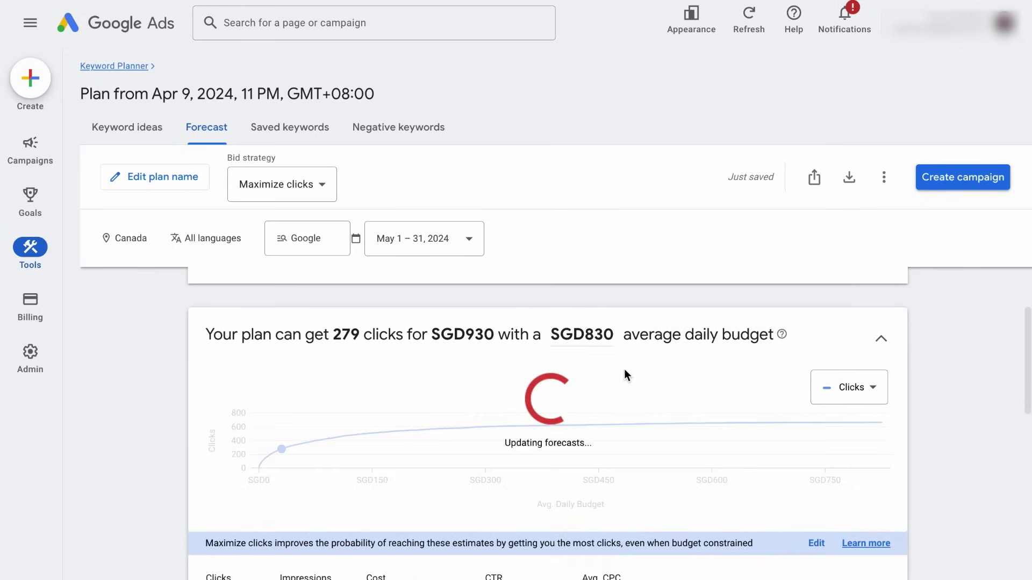
scroll(624, 368, "down", 1)
scroll(620, 364, "down", 3)
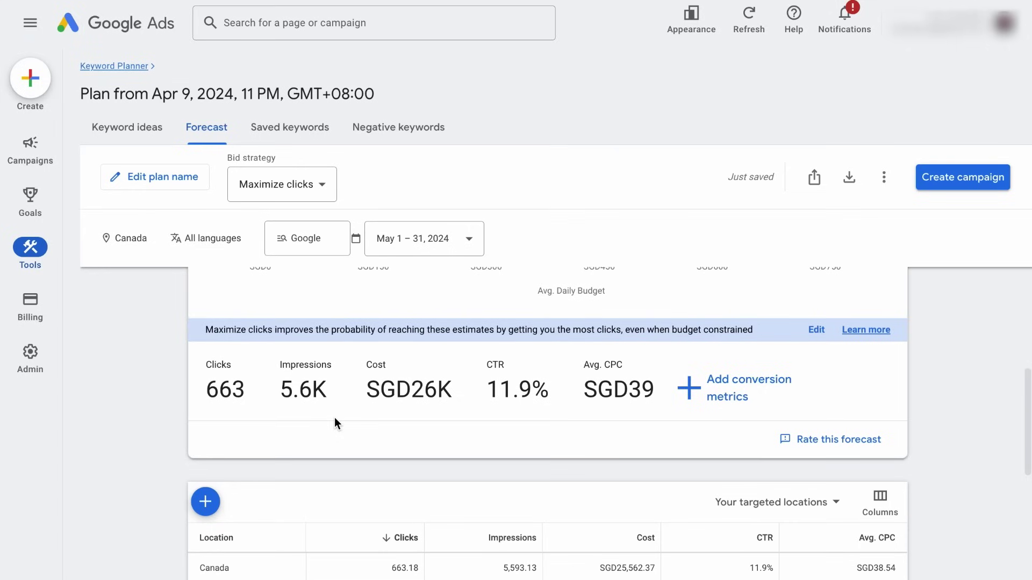
scroll(420, 363, "up", 8)
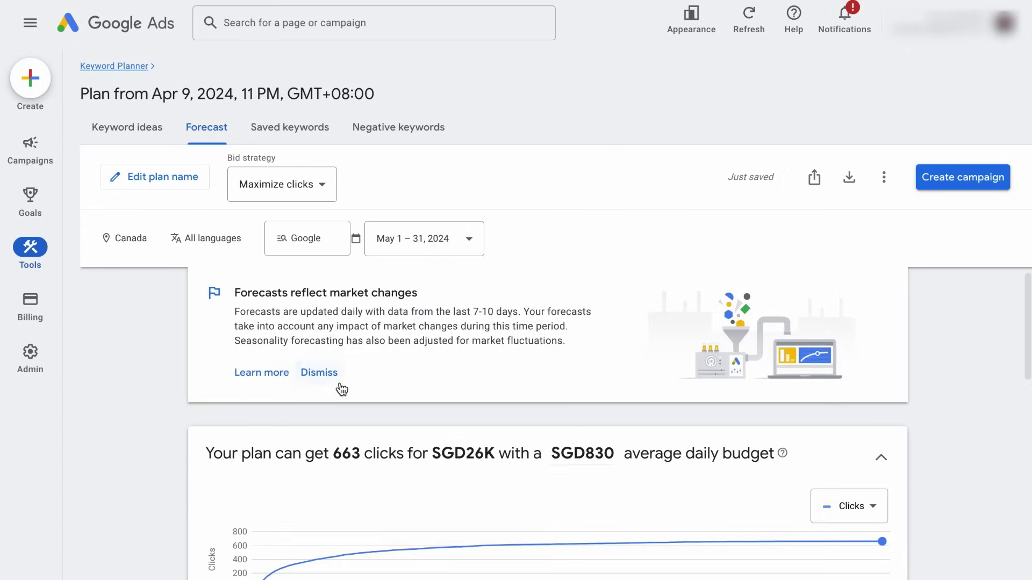
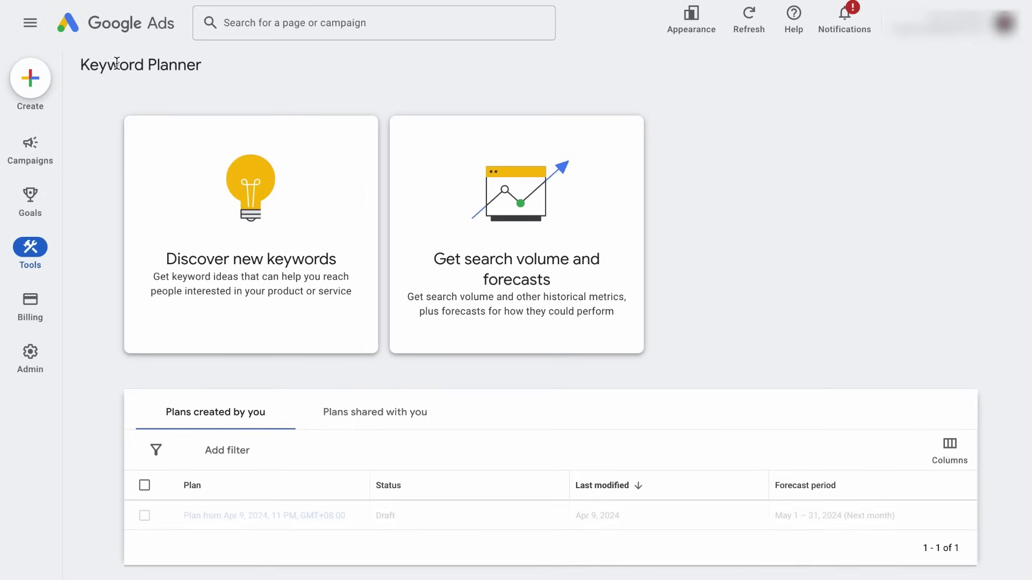
Get search volume and forecasts for the keyword "Eco friendly gifts for christmas"
left_click(444, 217)
type("Eco friendly gifts for christmas")
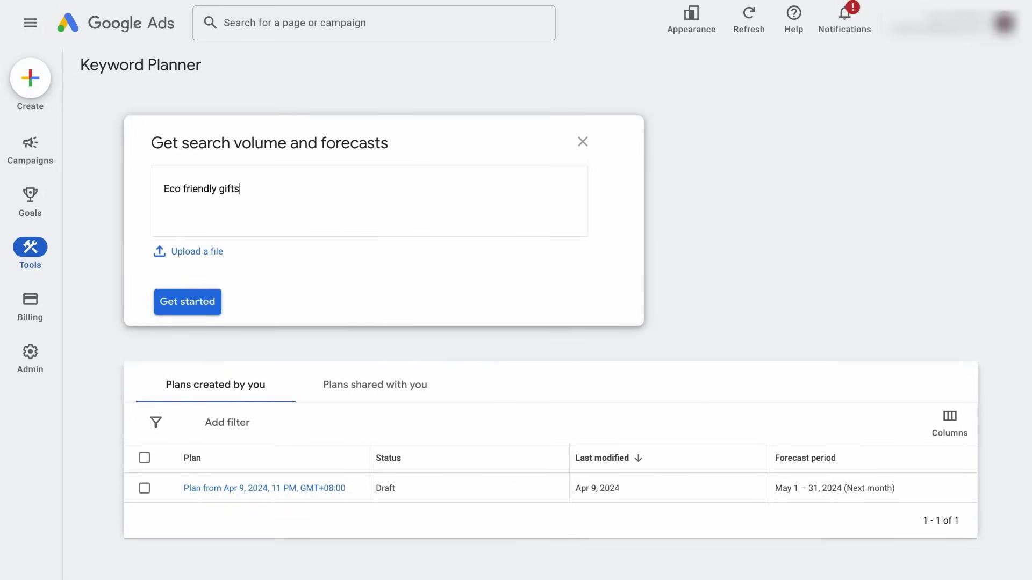
left_click(202, 301)
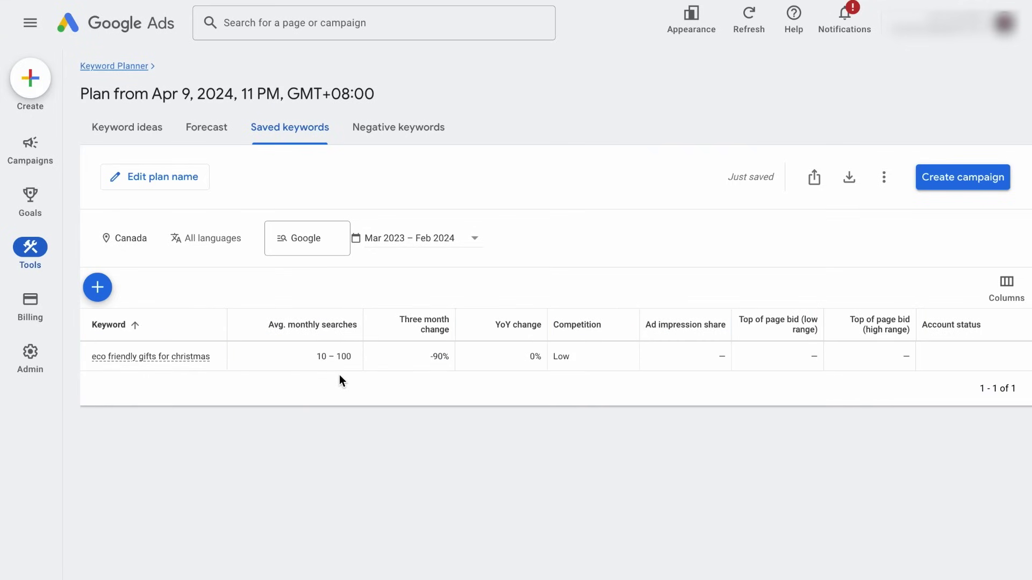
Remove Canada so the eco friendly gifts keyword covers all locations, and open the plan's forecast
left_click(120, 239)
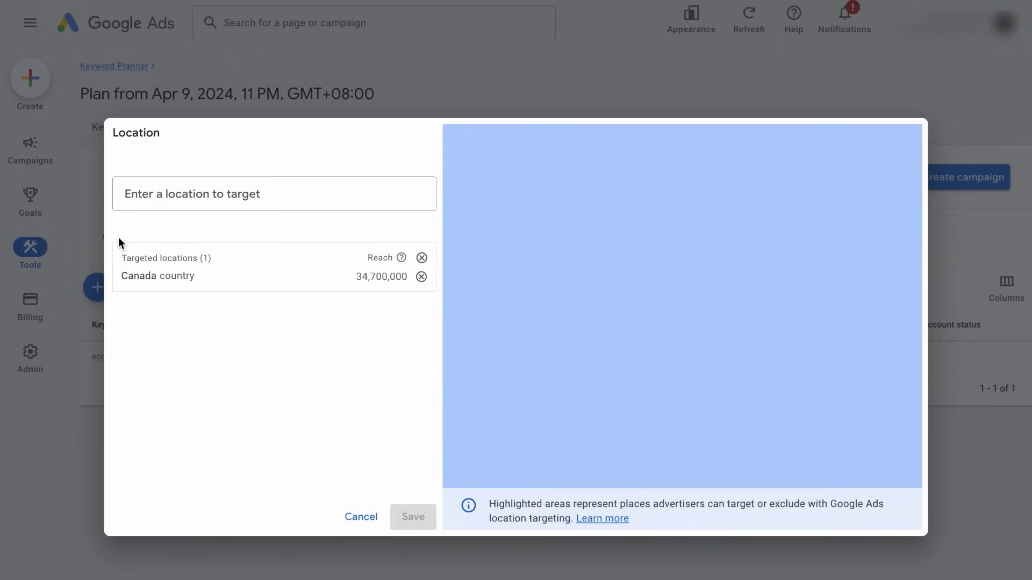
left_click(420, 259)
left_click(416, 518)
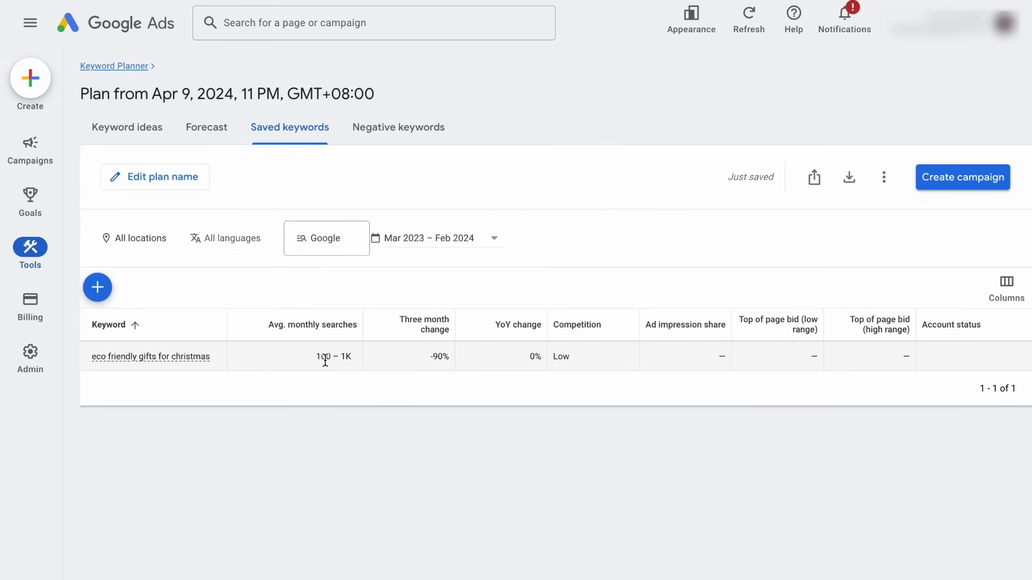
left_click(210, 141)
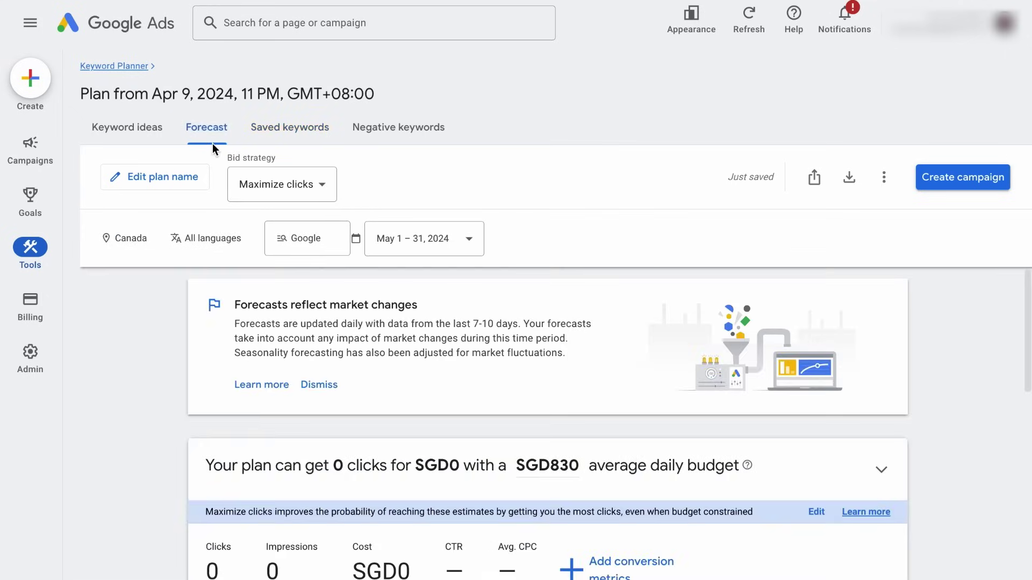
Clear Canada from the forecast's targeted locations so the forecast covers all locations
left_click(134, 244)
left_click(419, 276)
left_click(412, 516)
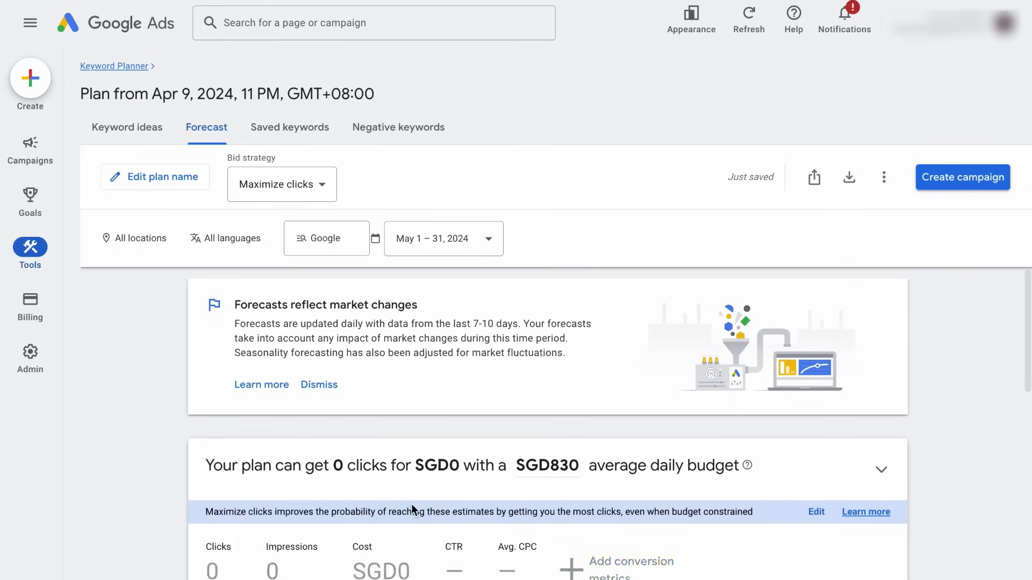
Set the forecast's average daily budget to SGD 3000000, and review the clicks, impressions, cost and conversion metrics area
scroll(373, 438, "down", 3)
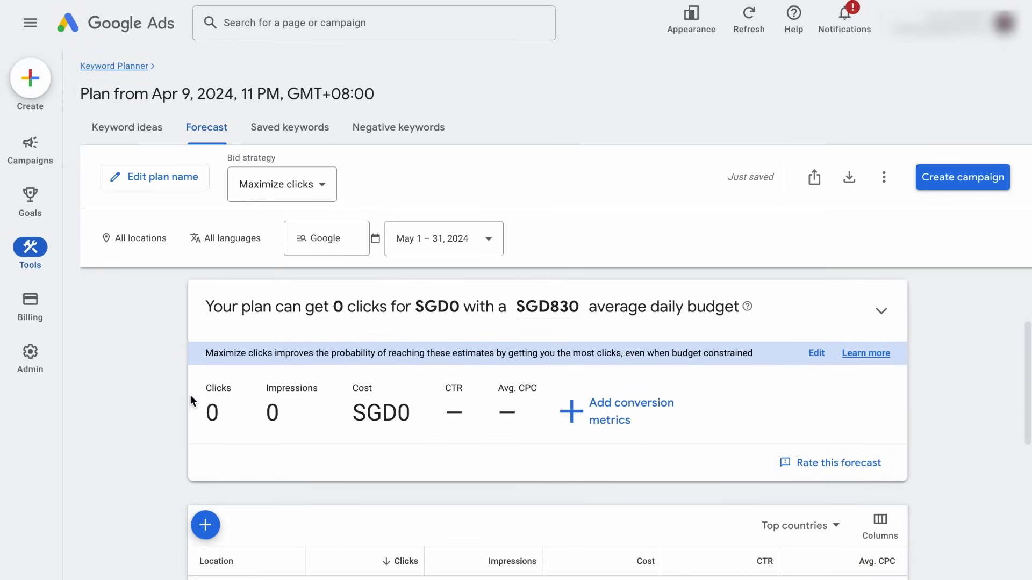
left_click(547, 307)
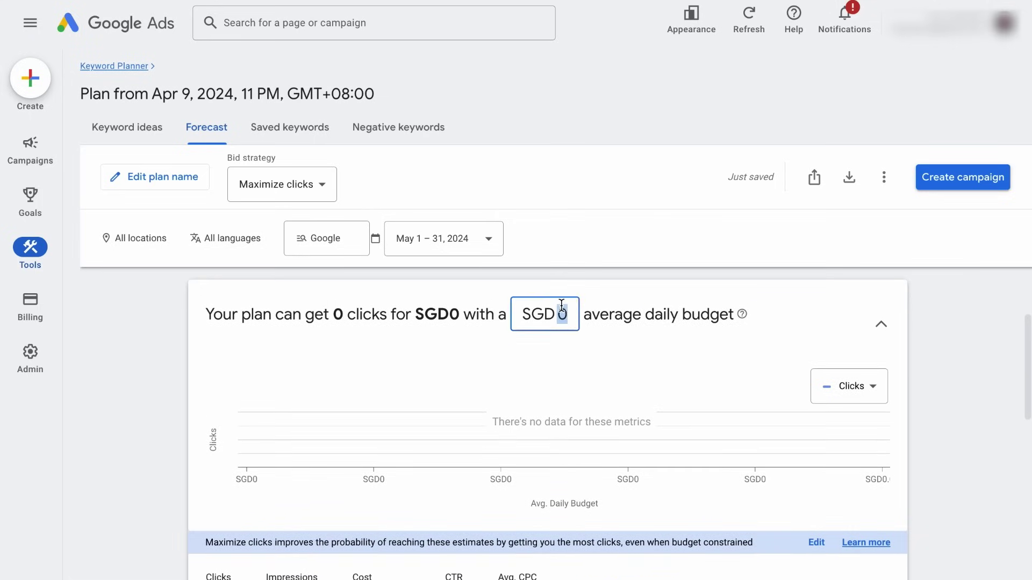
type("3000000")
scroll(562, 354, "down", 1)
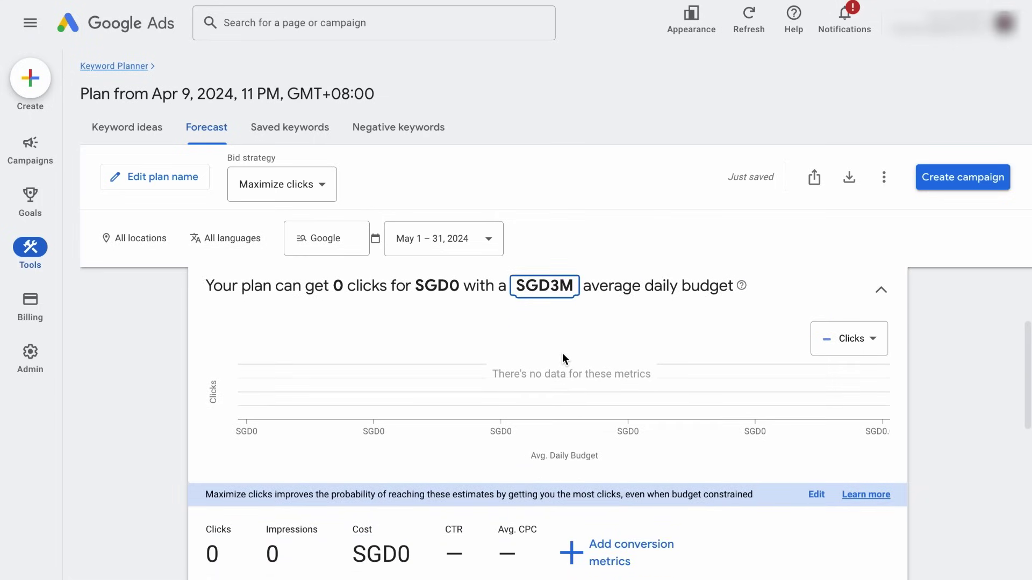
scroll(562, 359, "down", 1)
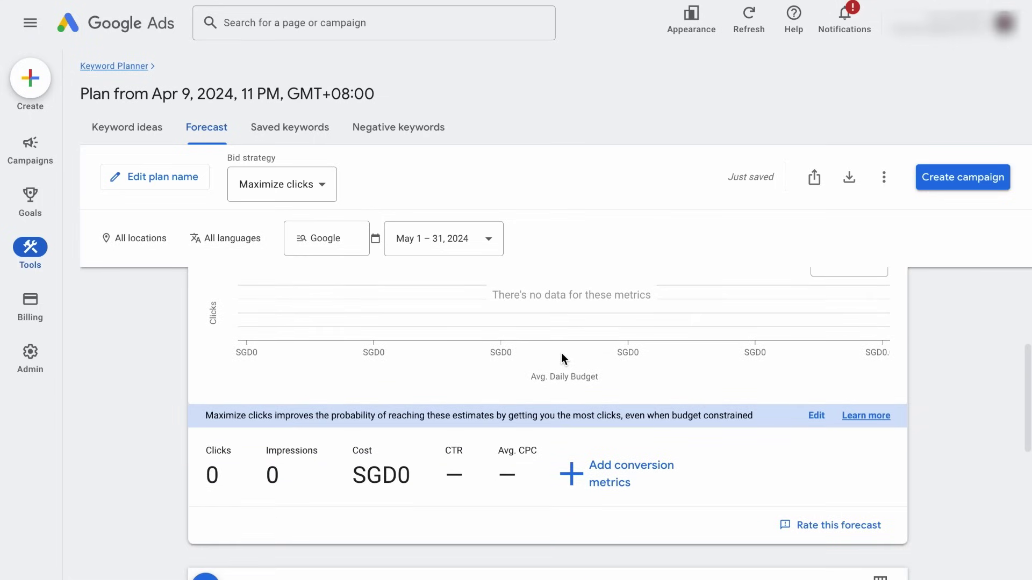
scroll(562, 357, "up", 5)
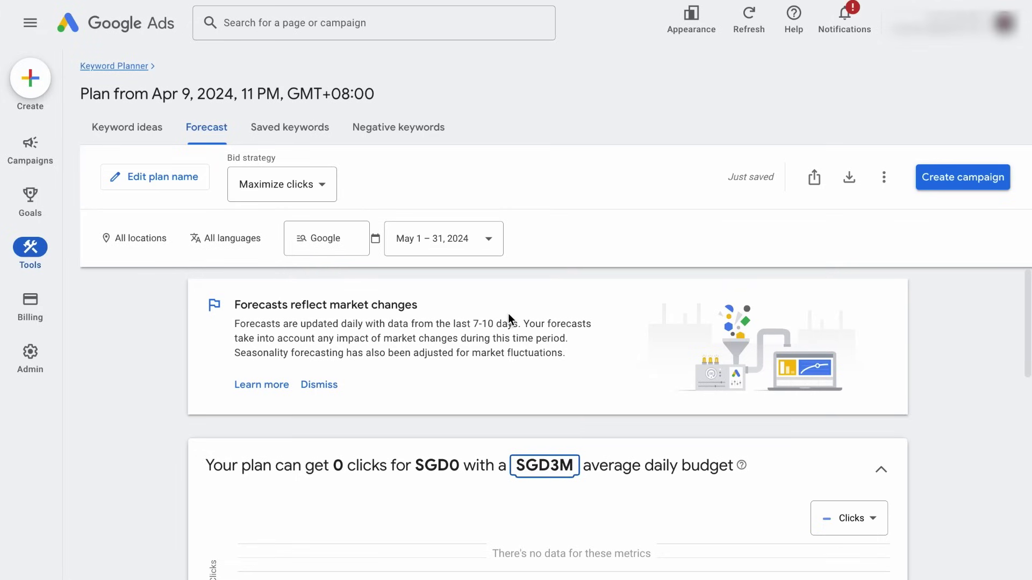
scroll(517, 374, "down", 5)
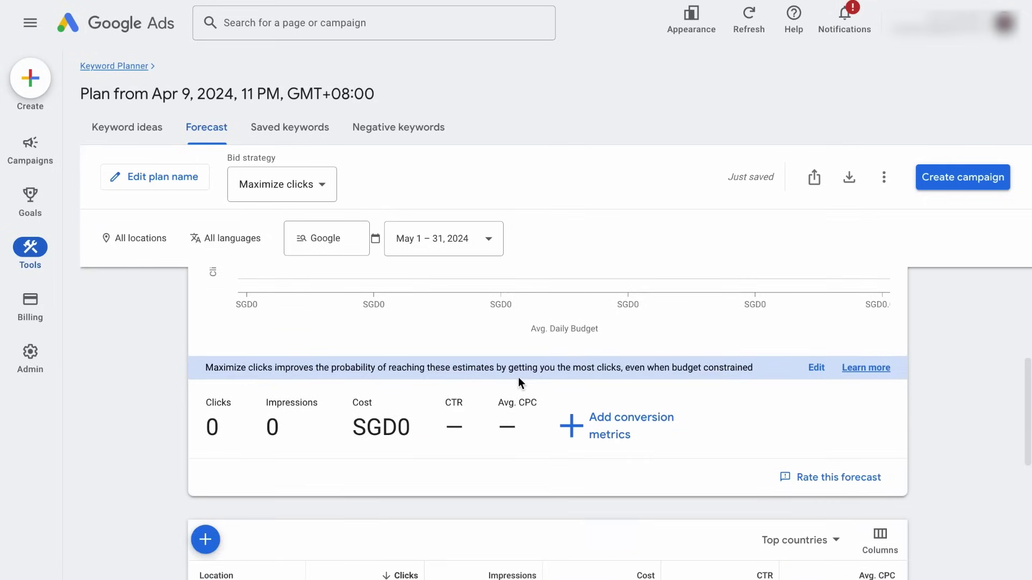
scroll(518, 376, "up", 1)
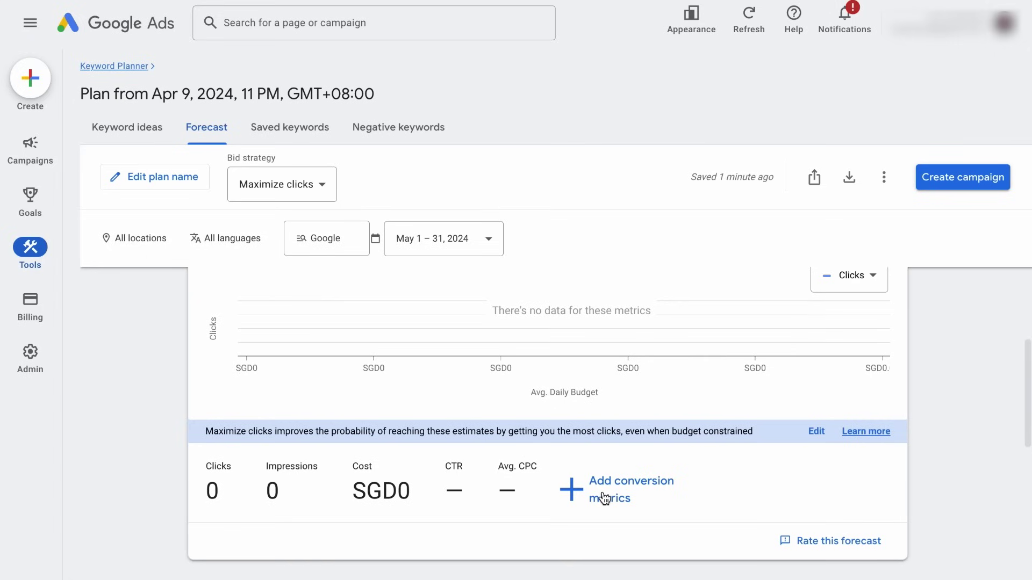
scroll(604, 492, "up", 4)
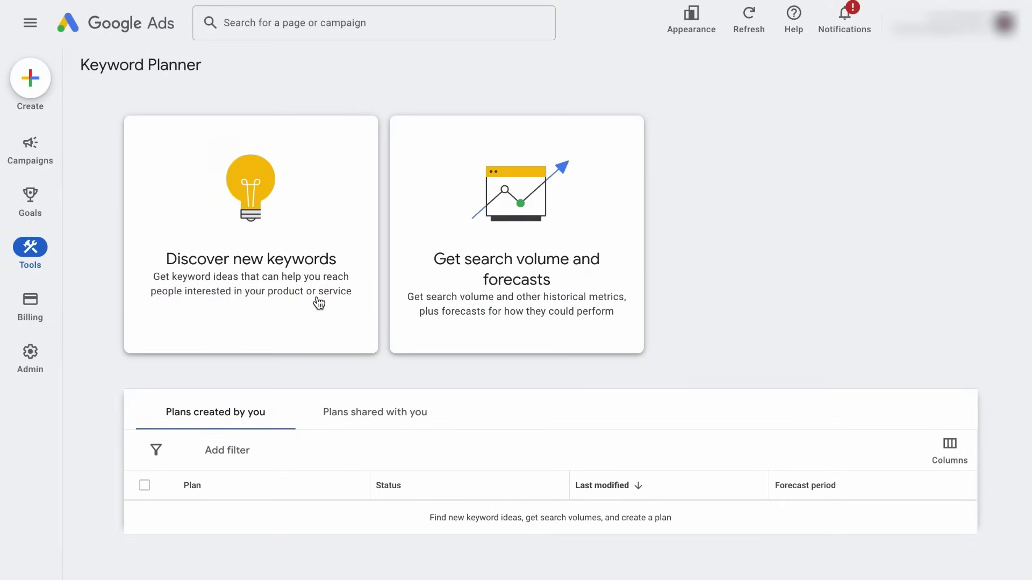
left_click(304, 285)
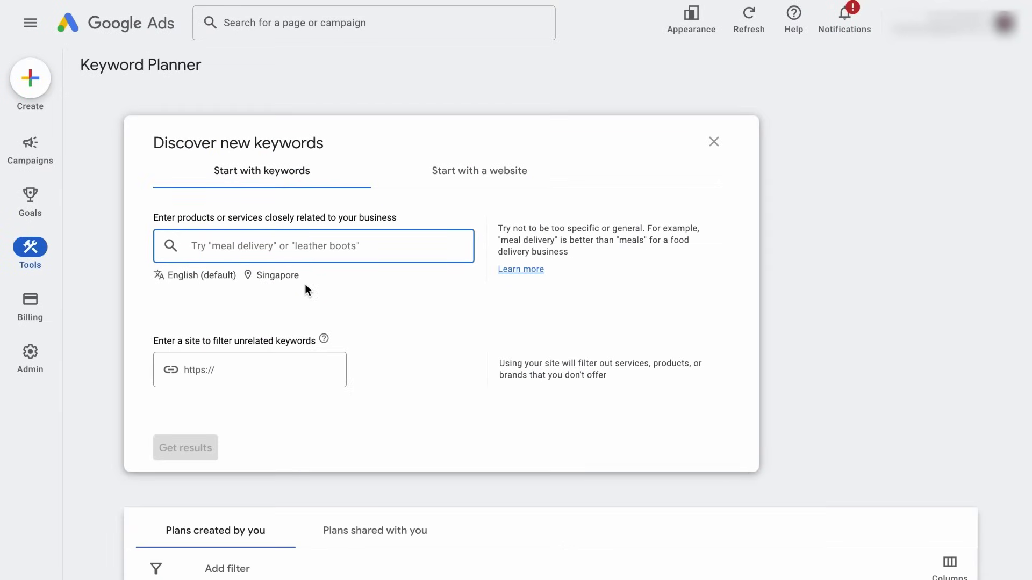
left_click(506, 170)
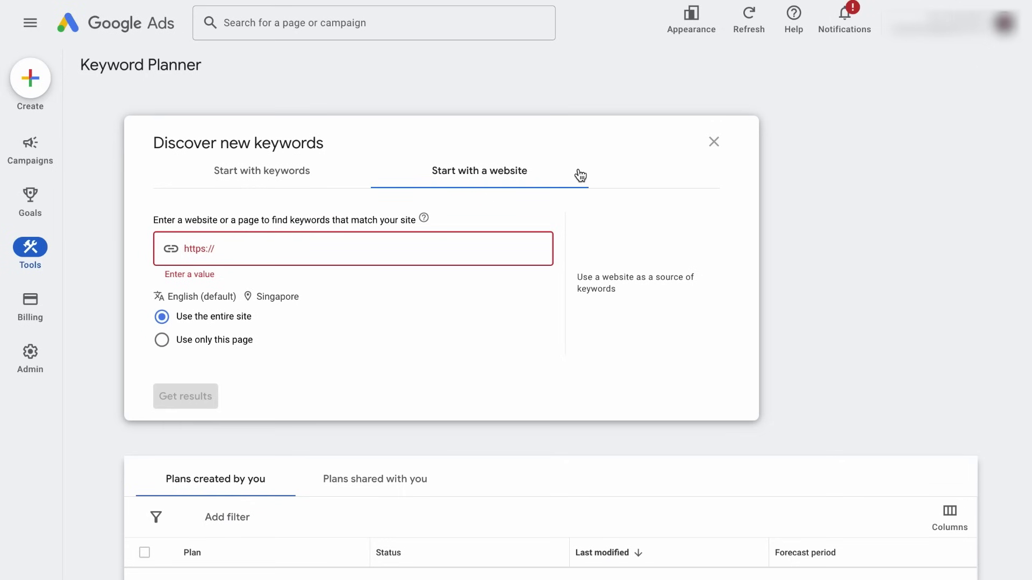
type("https://www.moneysense.ca/")
Replace Singapore with Canada as the targeted location, and get keyword ideas for the entire moneysense.ca site
left_click(272, 297)
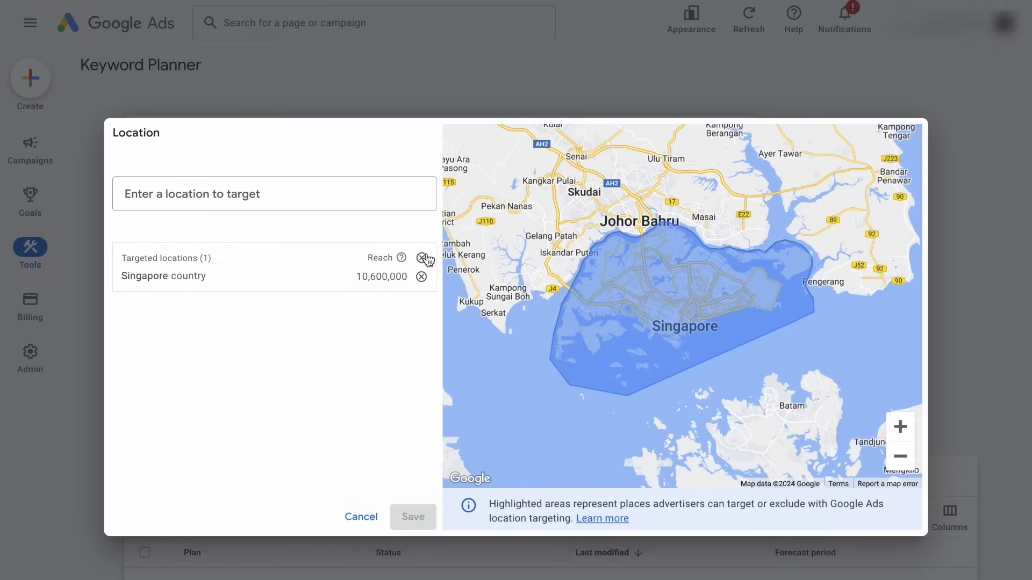
left_click(422, 258)
left_click(375, 195)
type("Ca")
left_click(352, 240)
left_click(412, 517)
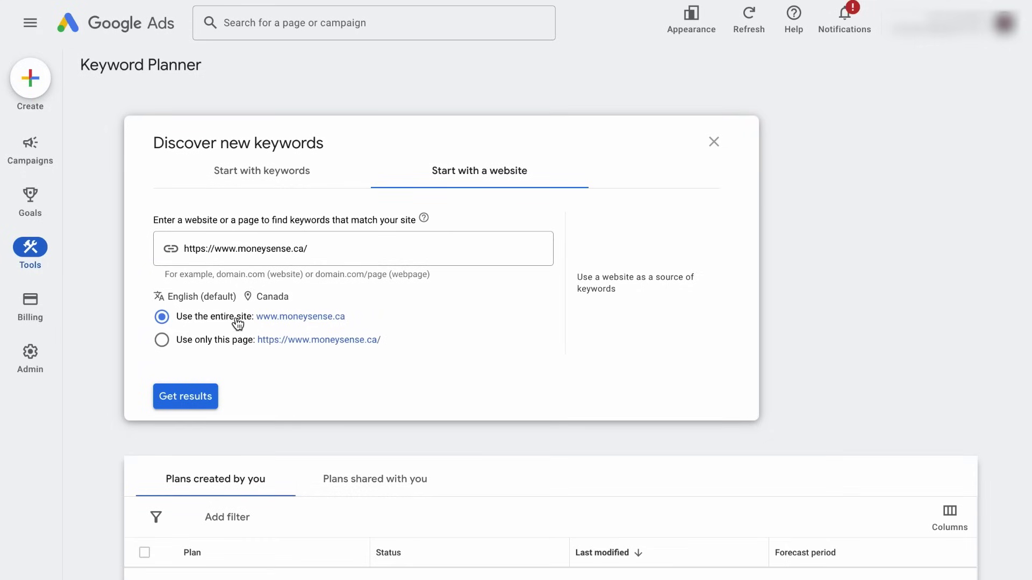
left_click(185, 400)
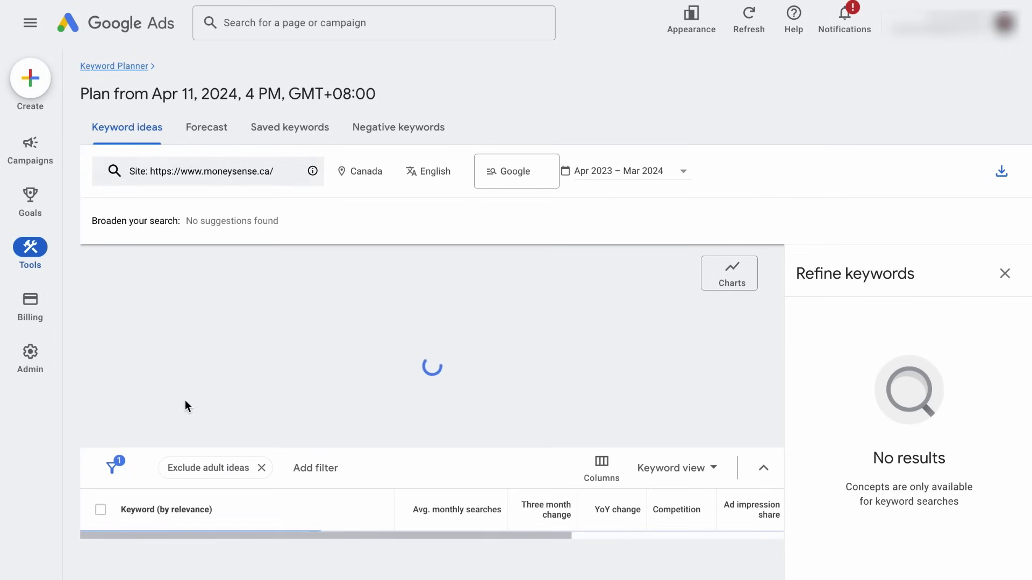
Examine the keyword ideas for the MoneySense site, comparing their average monthly searches, trend changes and competition
scroll(257, 493, "down", 2)
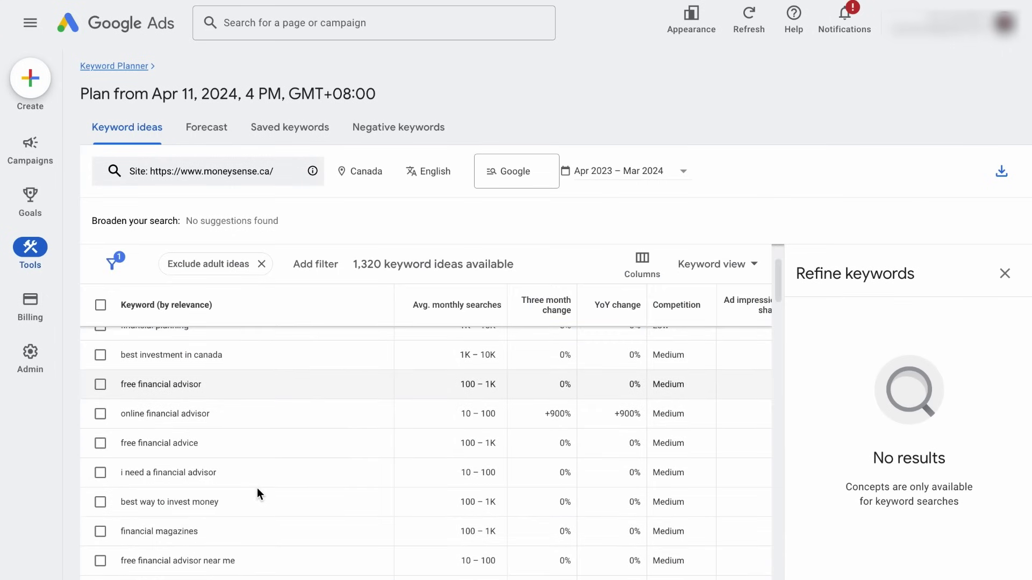
scroll(257, 488, "down", 8)
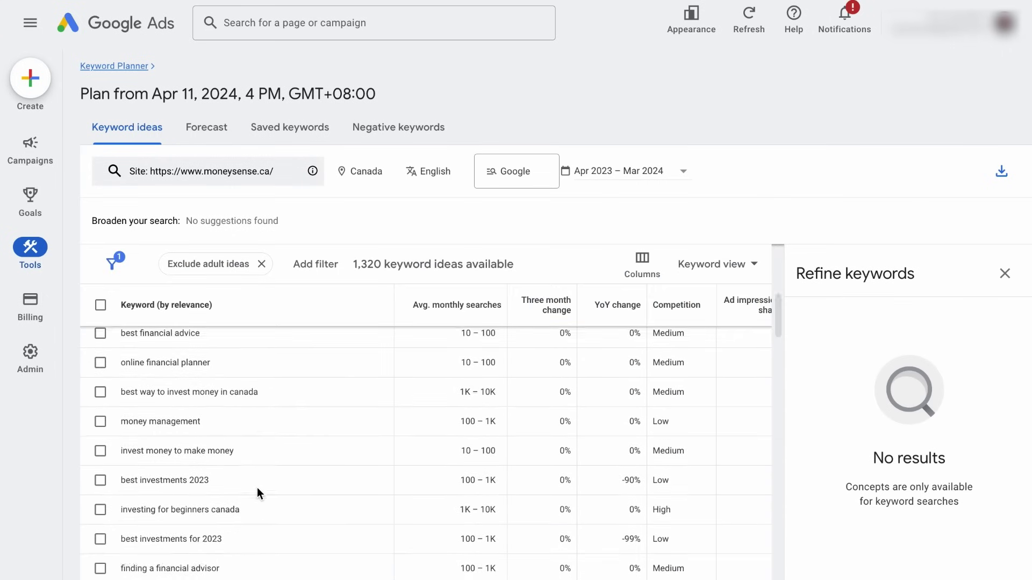
scroll(256, 489, "down", 2)
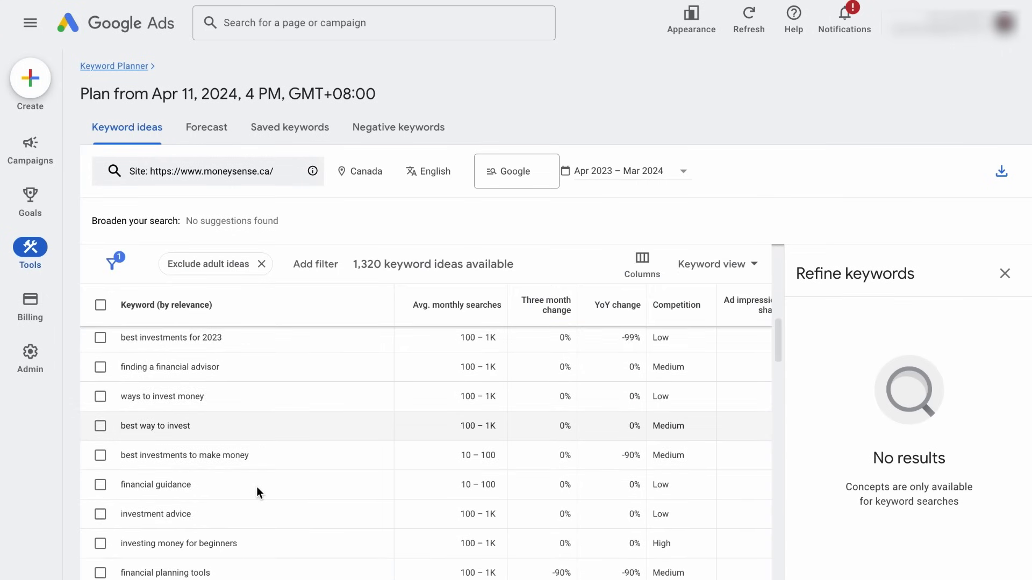
scroll(256, 490, "down", 5)
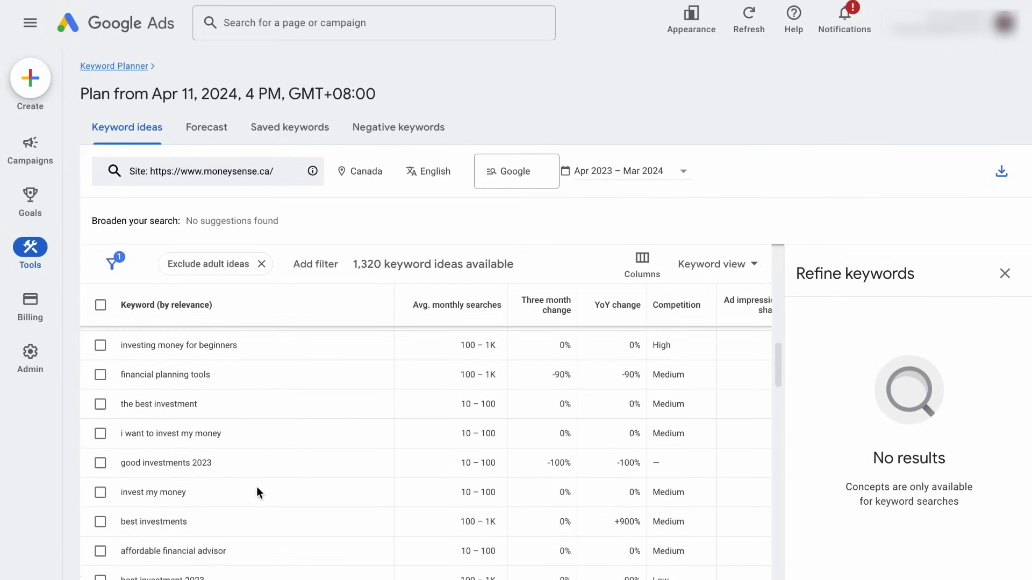
scroll(257, 492, "down", 4)
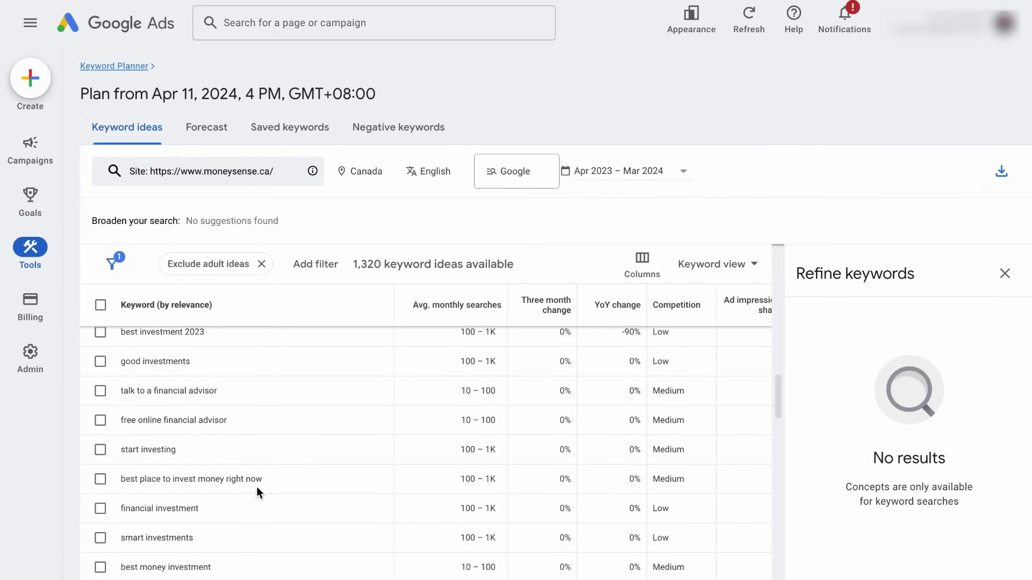
scroll(256, 492, "down", 9)
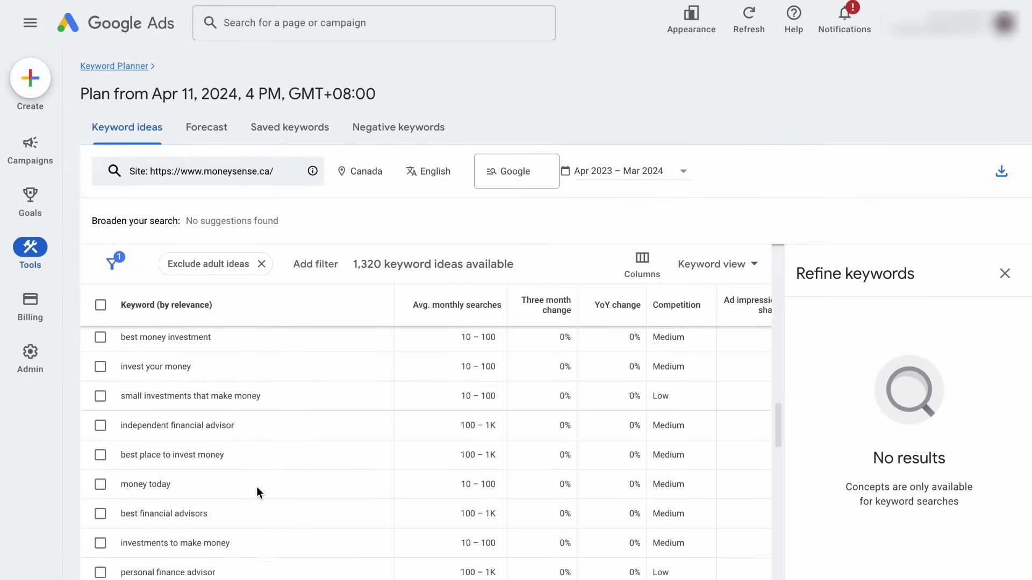
scroll(257, 492, "down", 5)
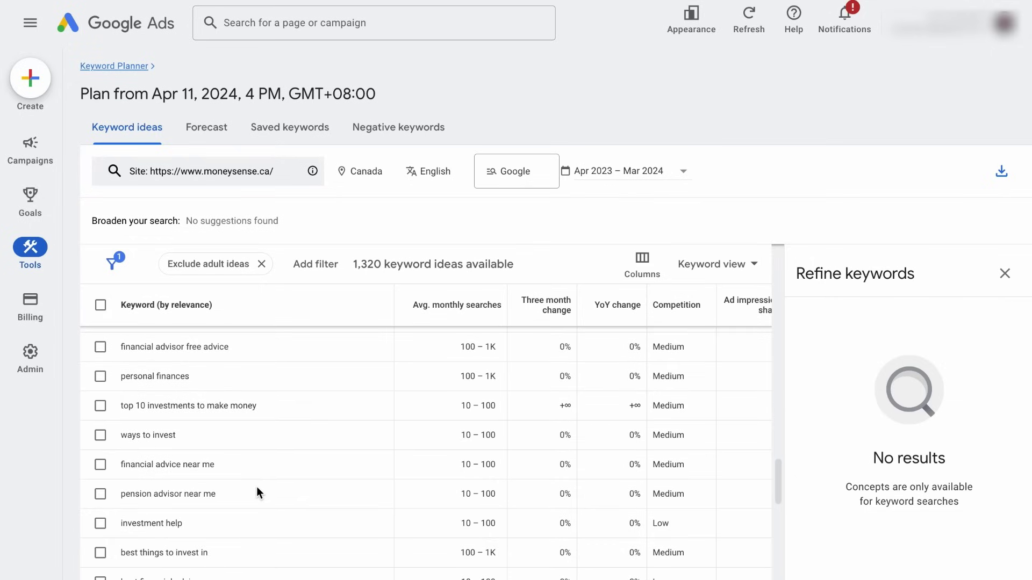
scroll(257, 492, "down", 12)
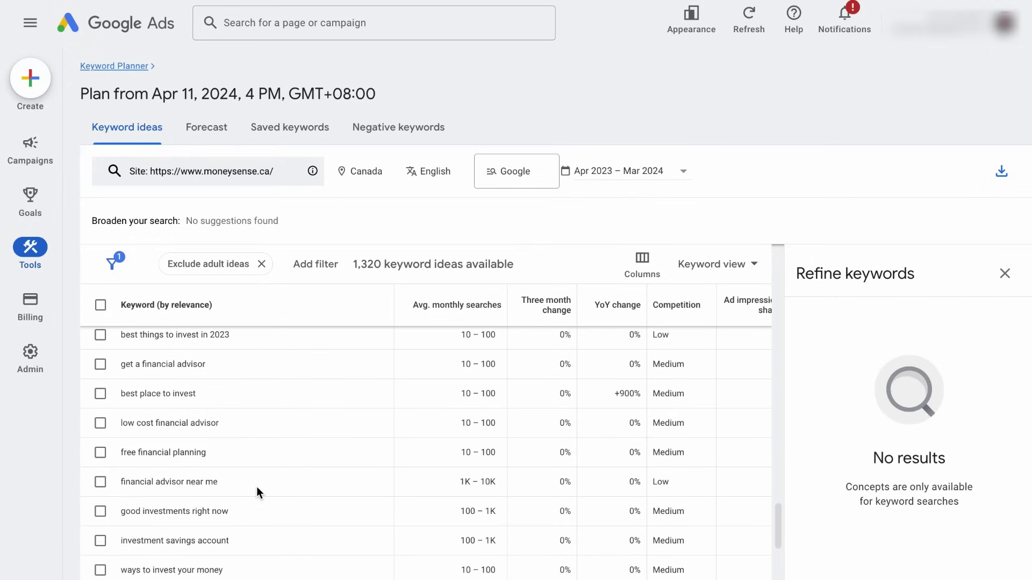
scroll(257, 492, "down", 3)
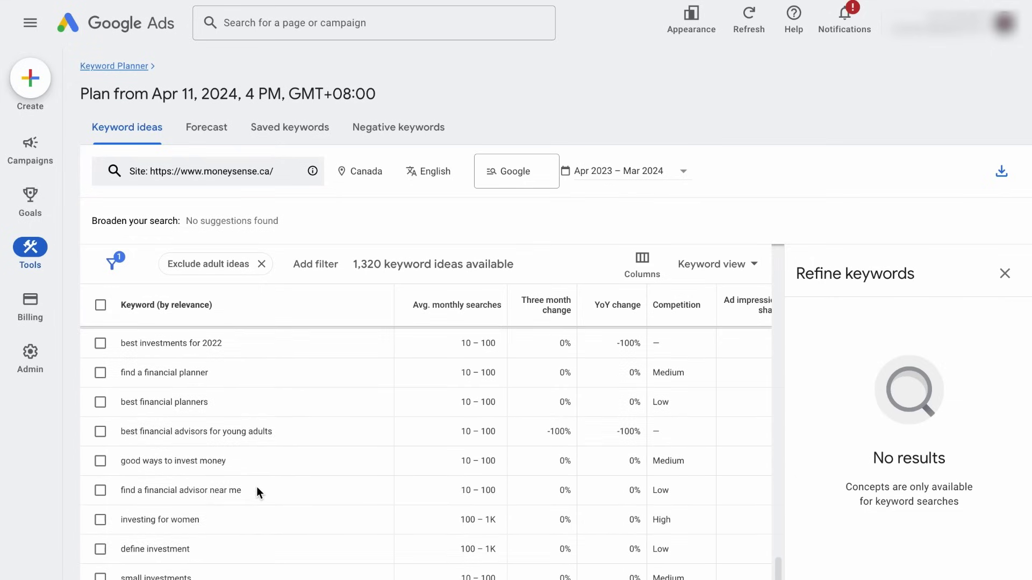
scroll(257, 490, "down", 3)
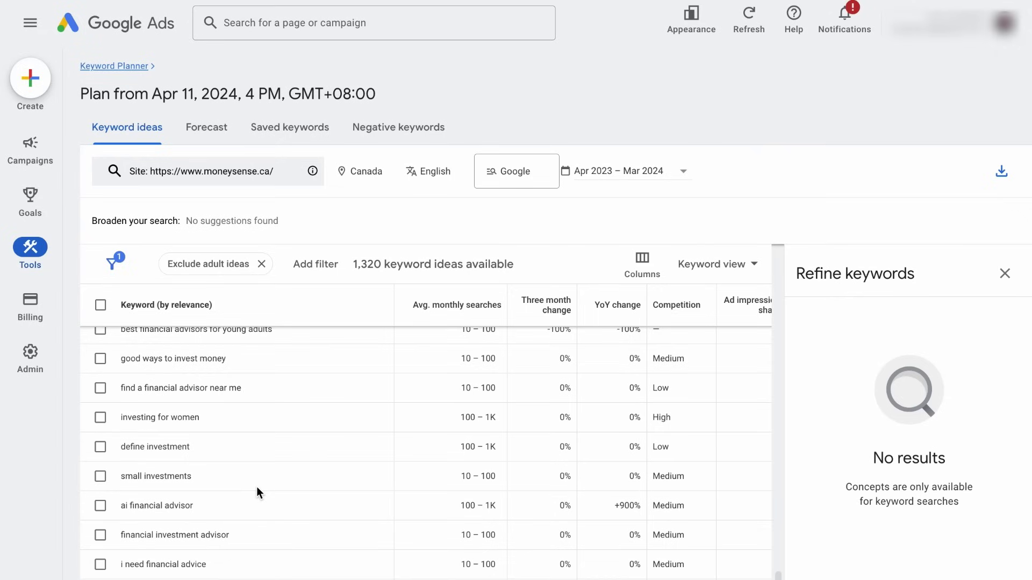
scroll(256, 492, "up", 12)
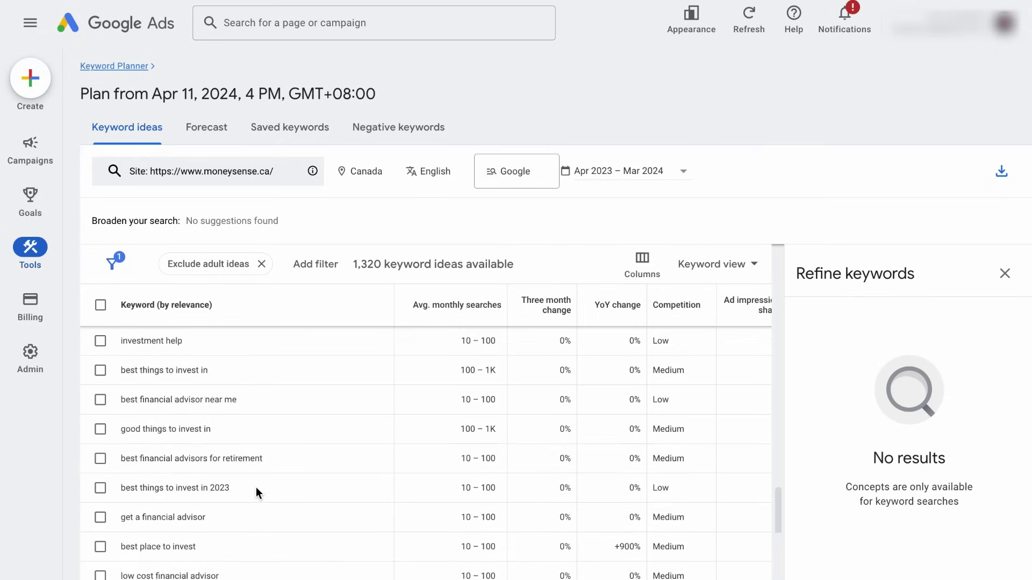
scroll(255, 492, "up", 10)
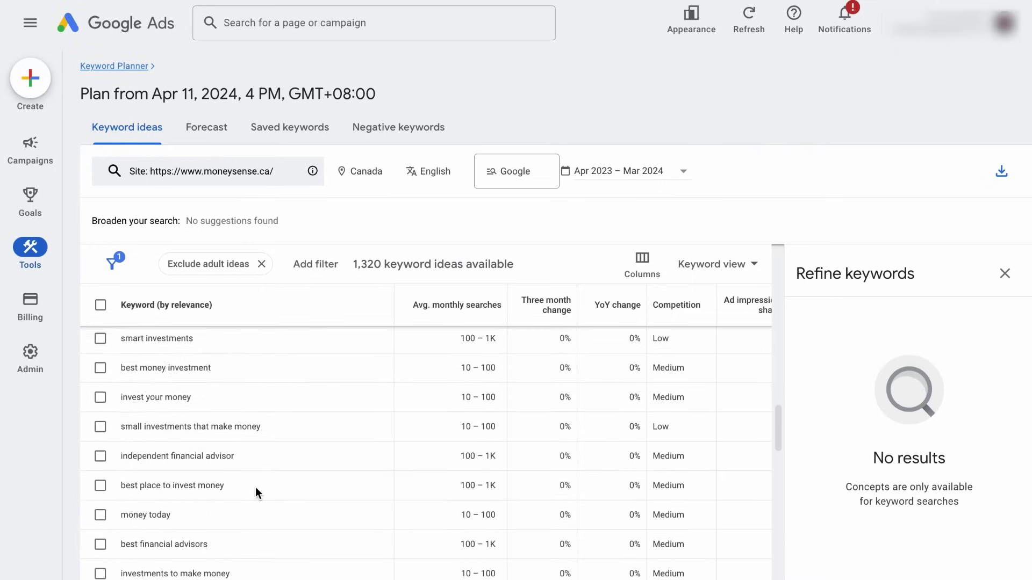
scroll(256, 489, "up", 10)
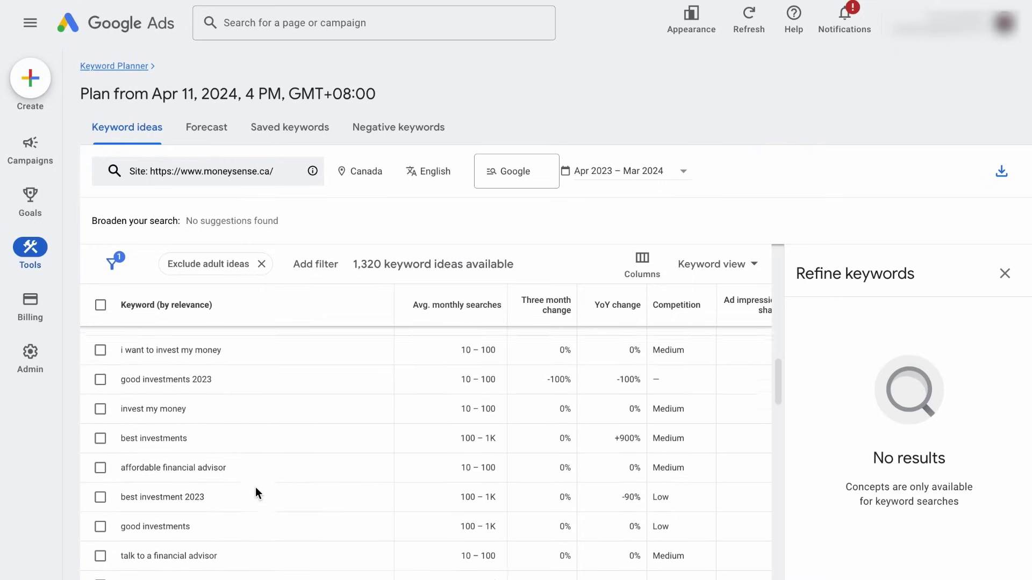
scroll(255, 487, "up", 10)
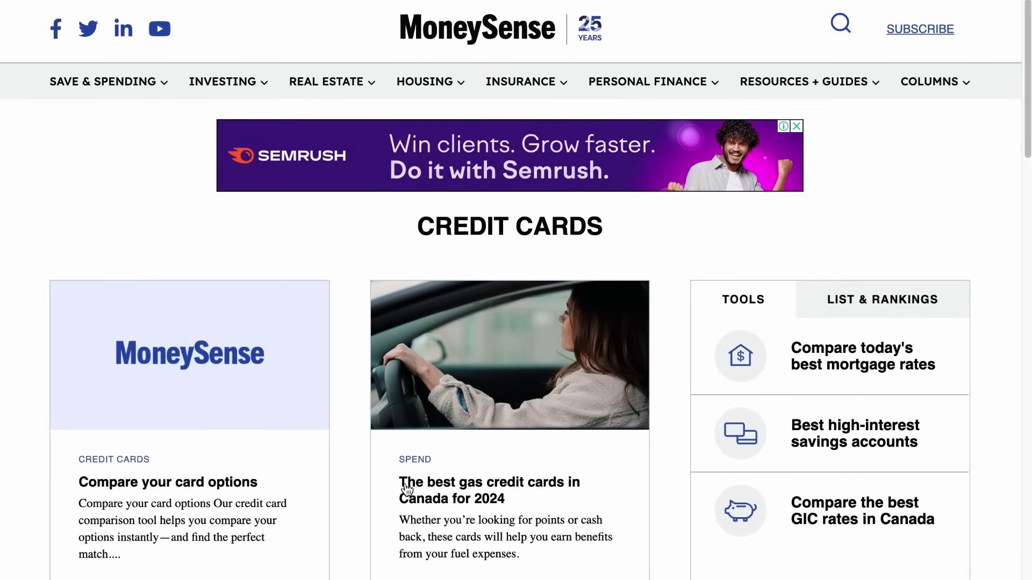
left_click(752, 1)
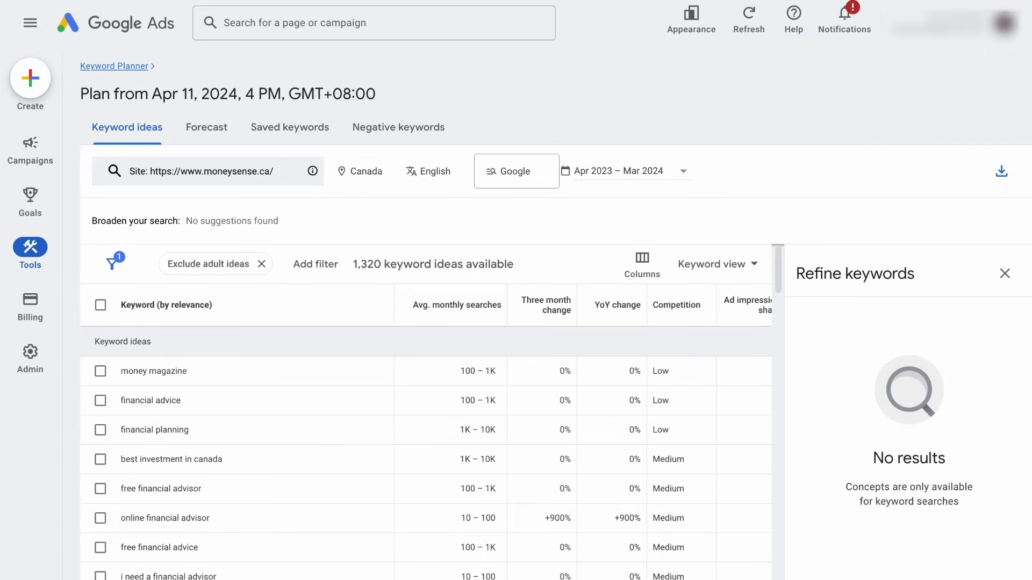
left_click(207, 170)
type("https://www.moneysense.ca/spend/credit-cards/")
left_click(142, 383)
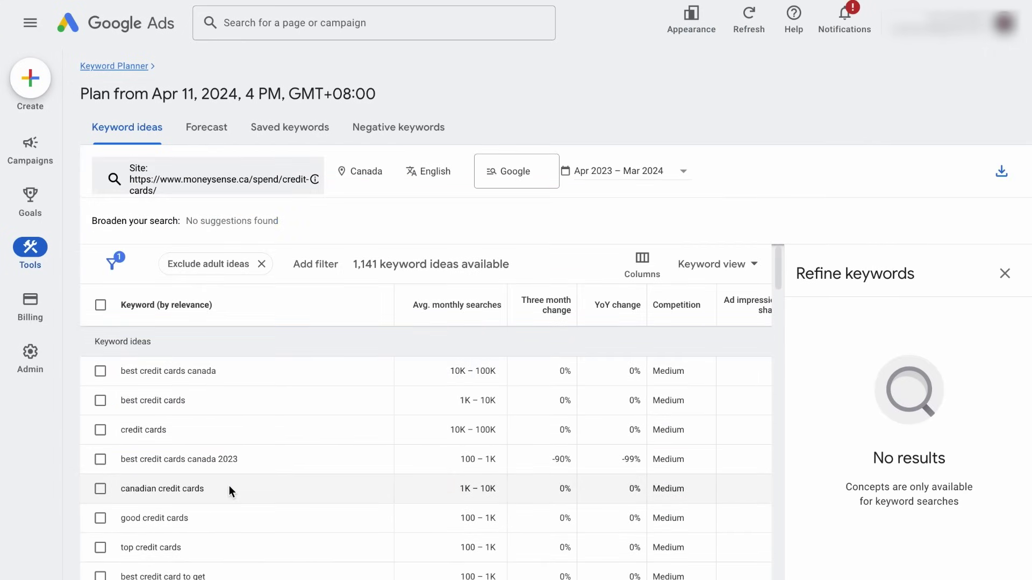
scroll(230, 485, "down", 10)
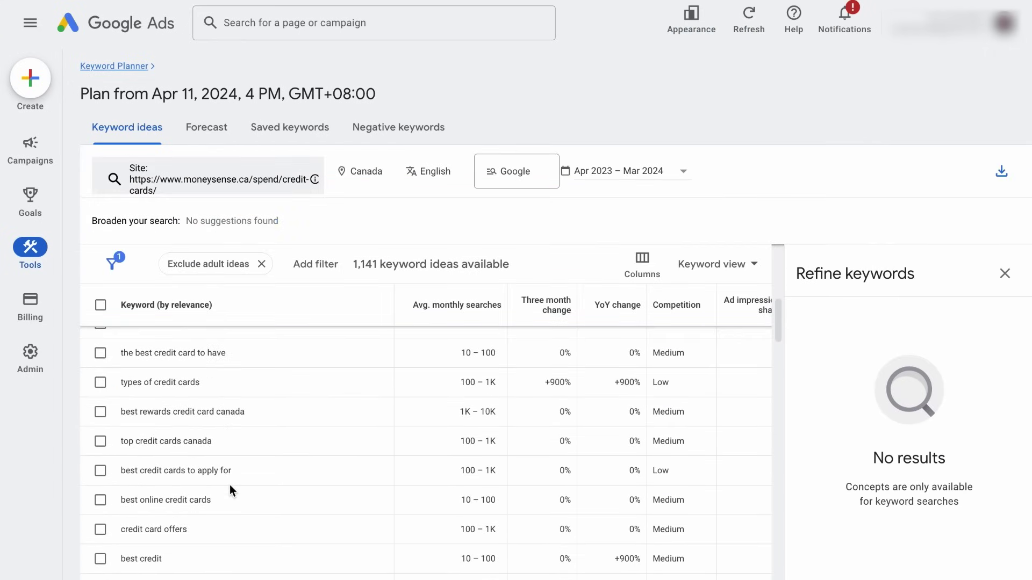
scroll(230, 484, "up", 10)
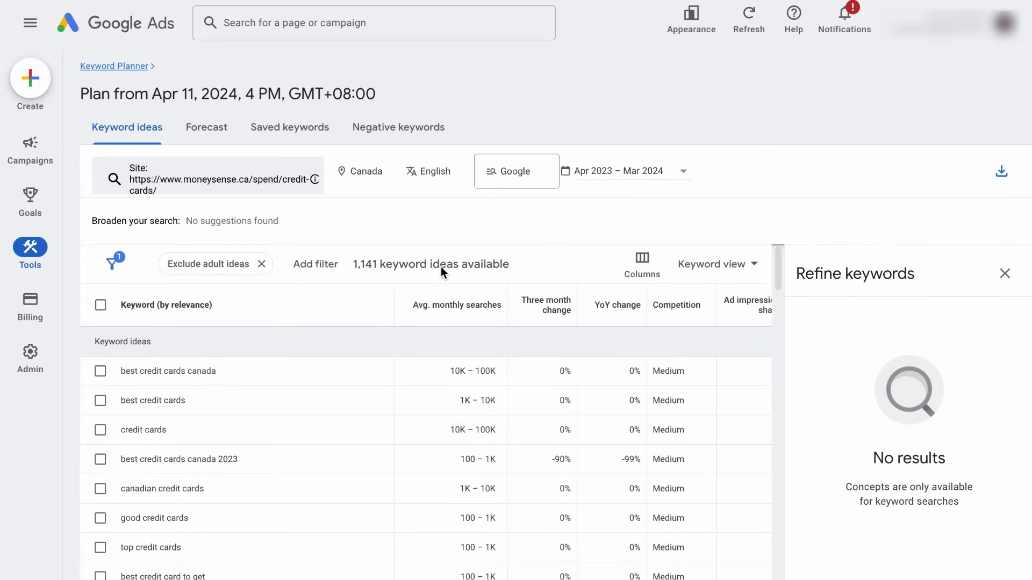
Reopen the website source settings to check the entire-site and single-page options, and browse further through the credit card keyword ideas
left_click(271, 192)
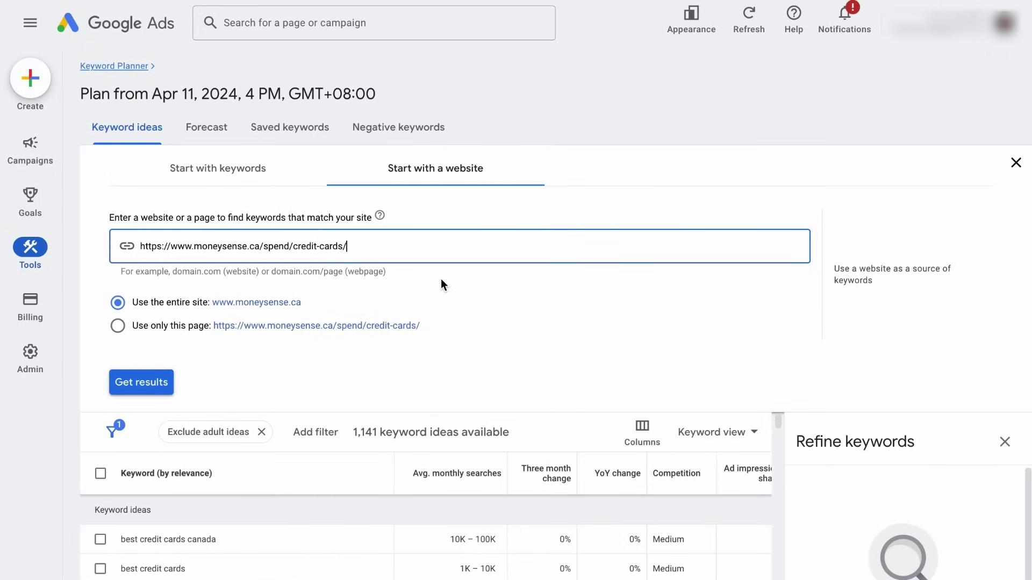
scroll(424, 519, "down", 3)
left_click(663, 360)
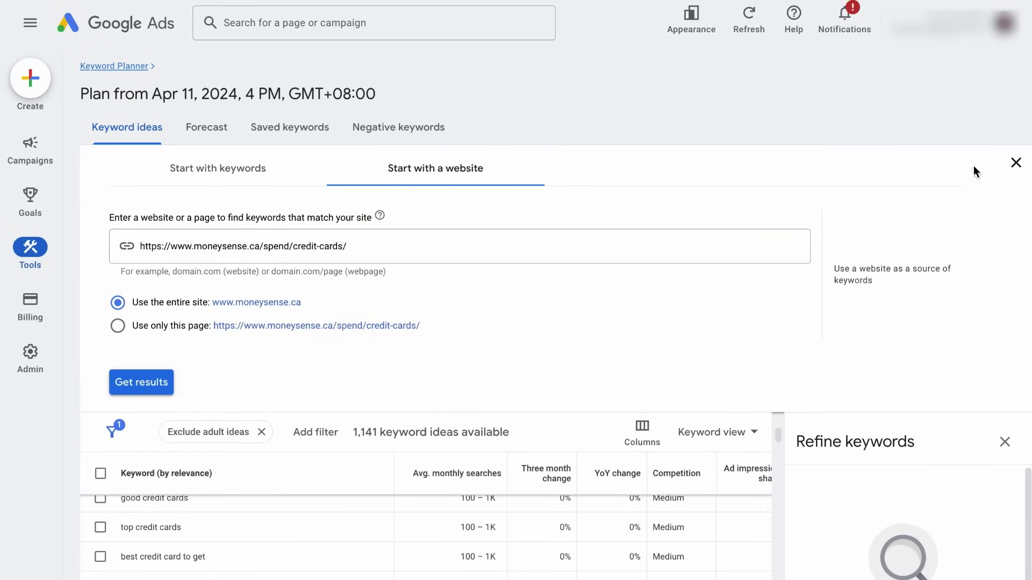
scroll(661, 408, "down", 5)
scroll(637, 435, "down", 5)
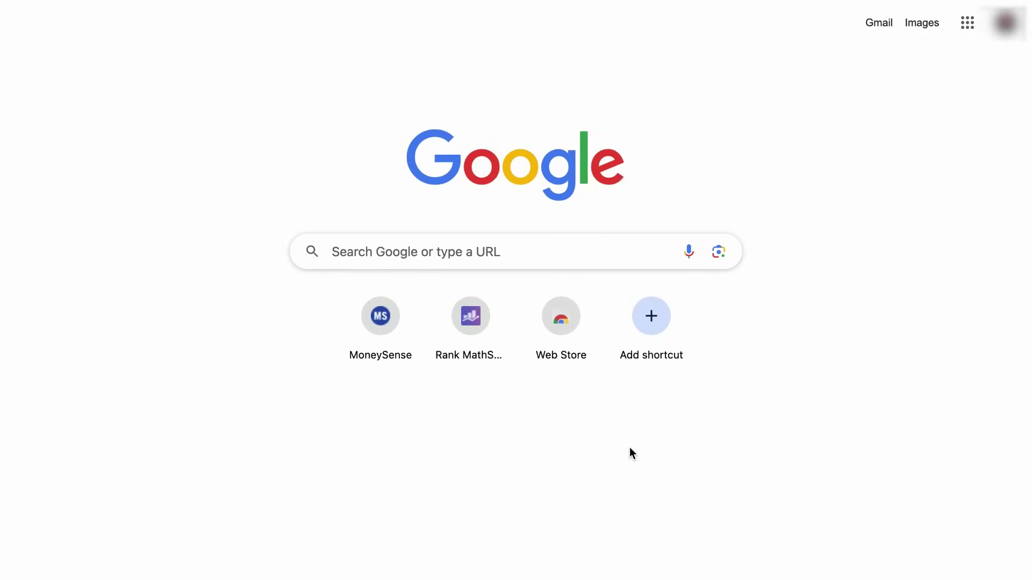
Search Google for "Best Rewards credit cards in Canada", open NerdWallet's 25 Best Rewards Credit Cards in Canada article, and copy its page address
left_click(483, 251)
type("Best Rewards credit ")
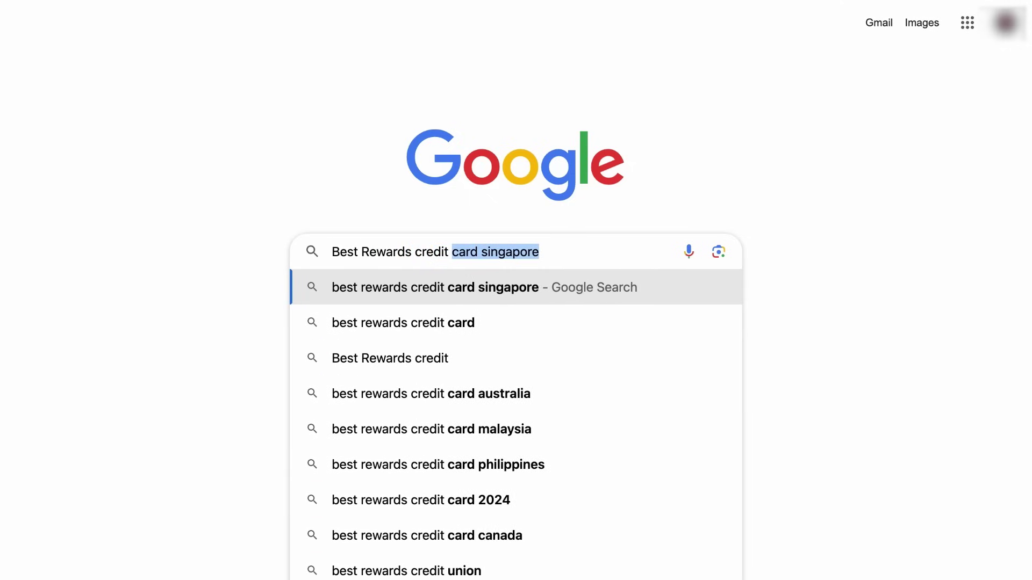
type("cards in Canada")
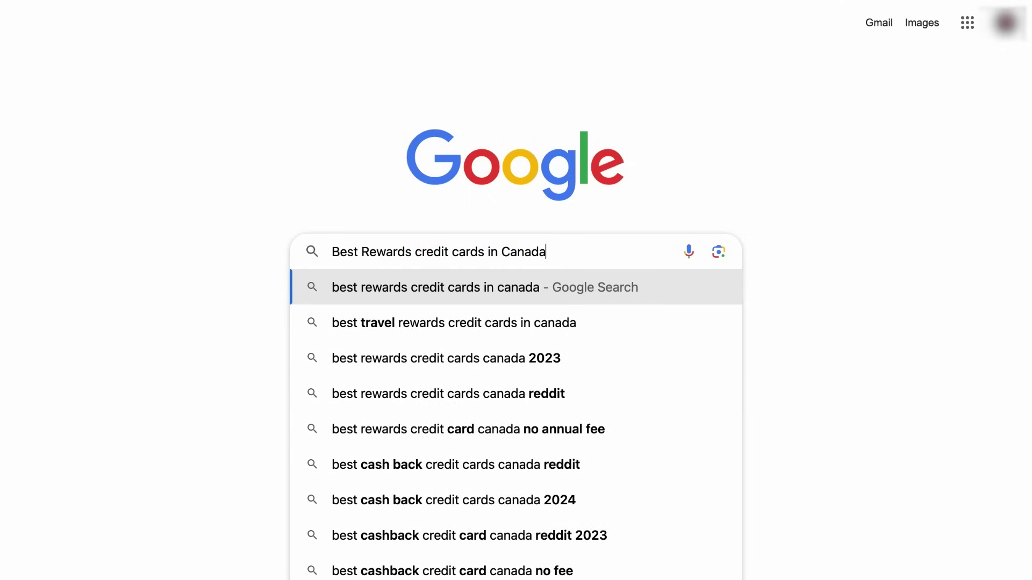
left_click(590, 275)
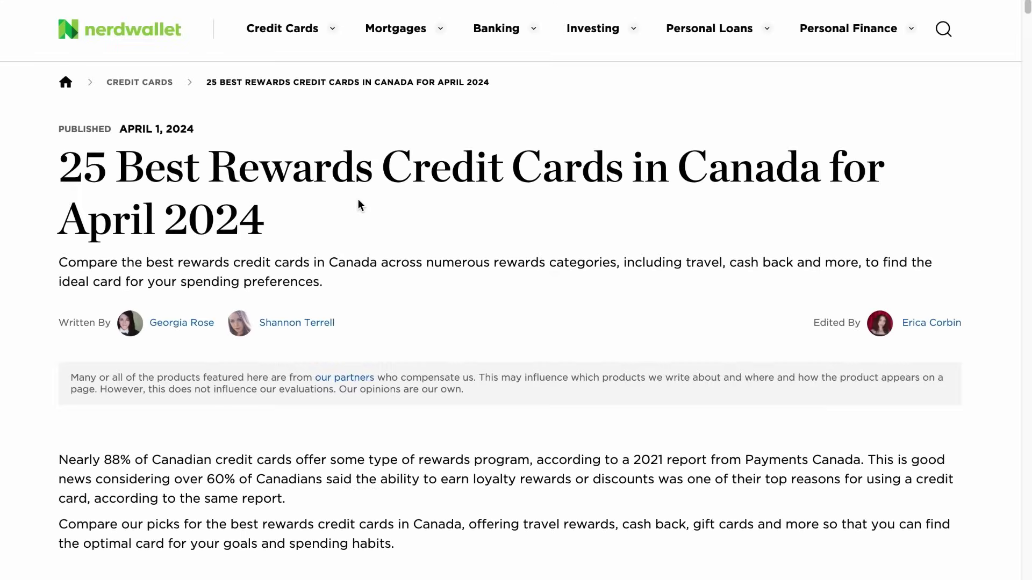
key("super+l")
key("ctrl+c")
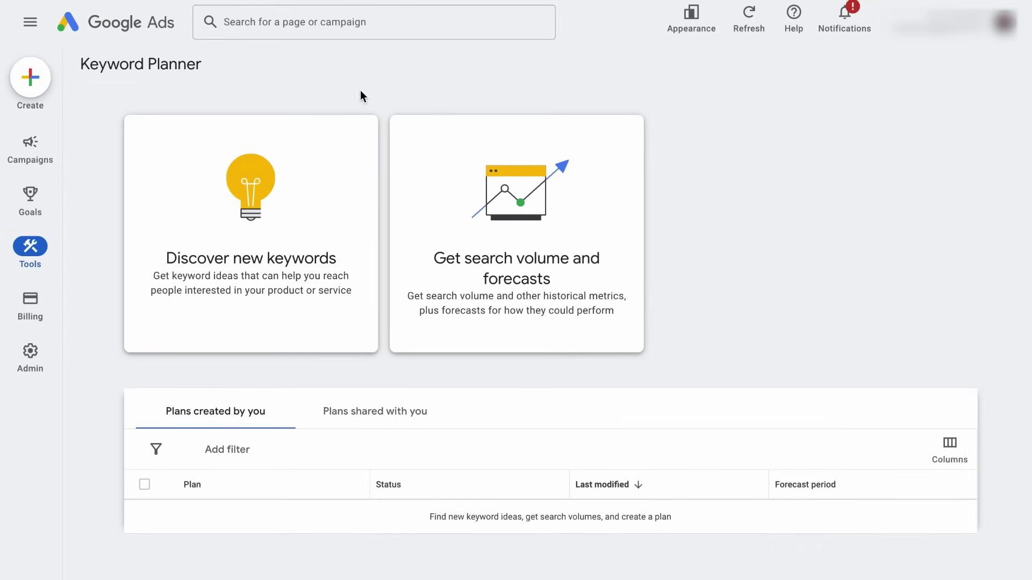
left_click(304, 174)
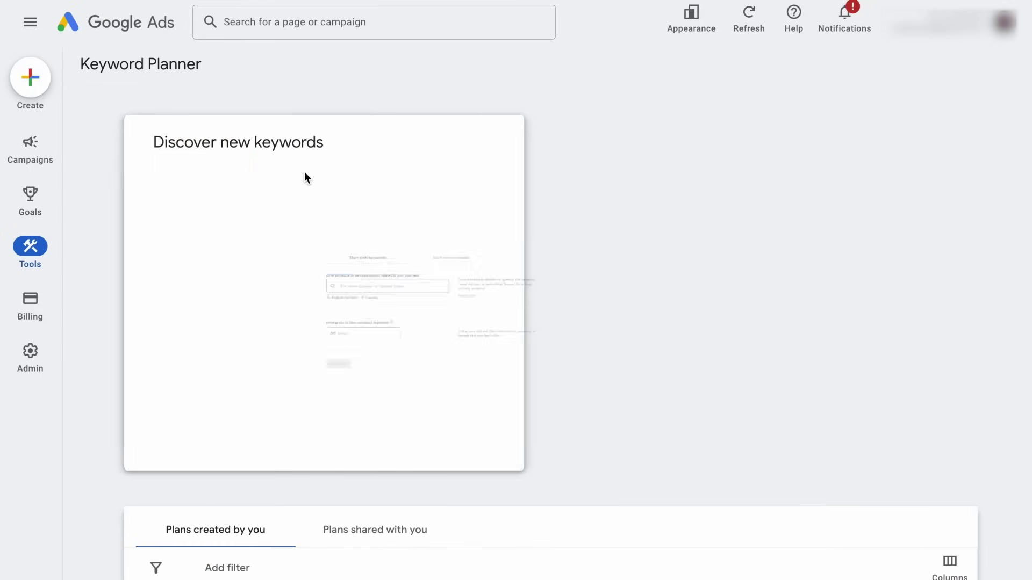
left_click(478, 171)
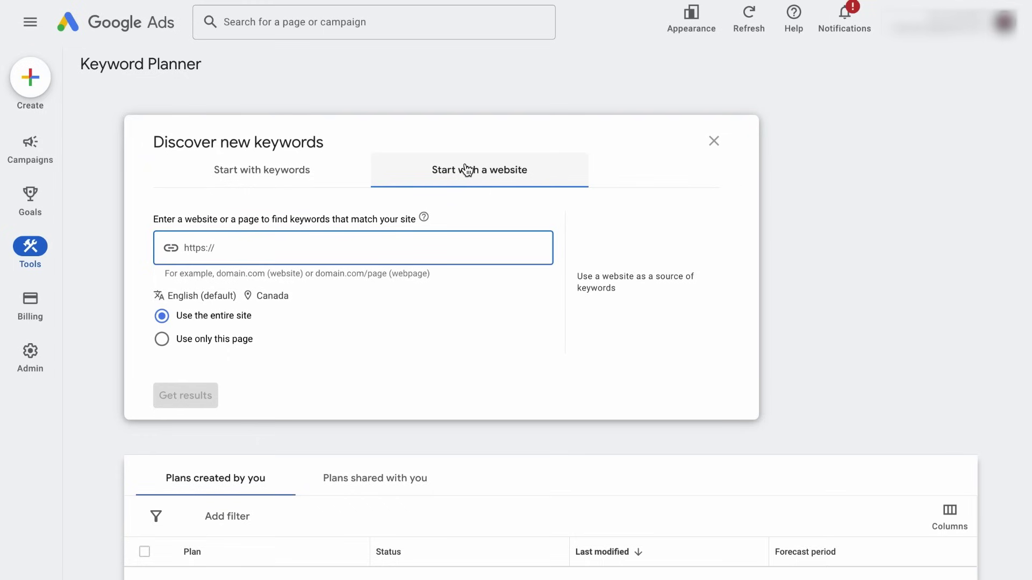
key("ctrl+v")
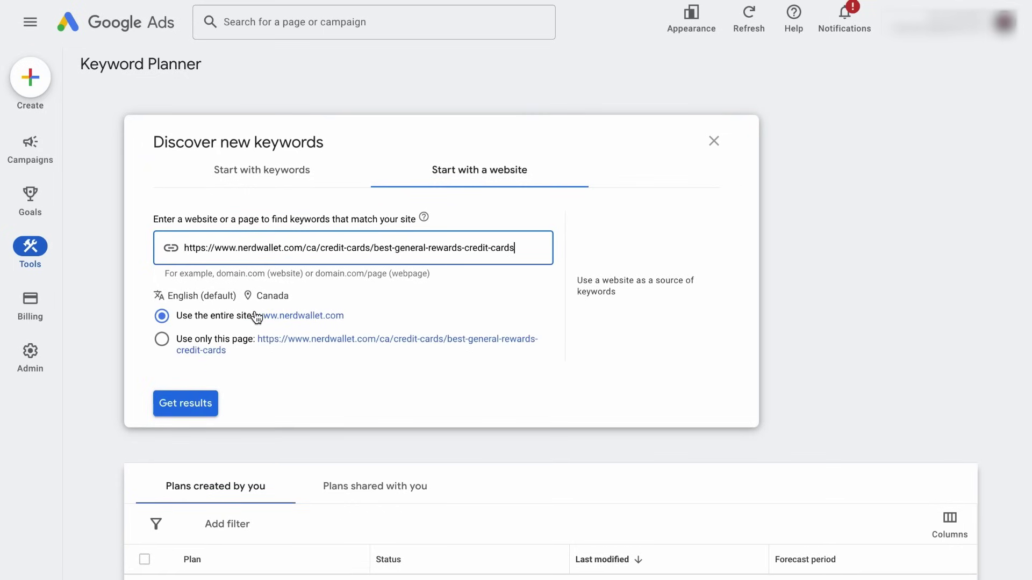
left_click(163, 340)
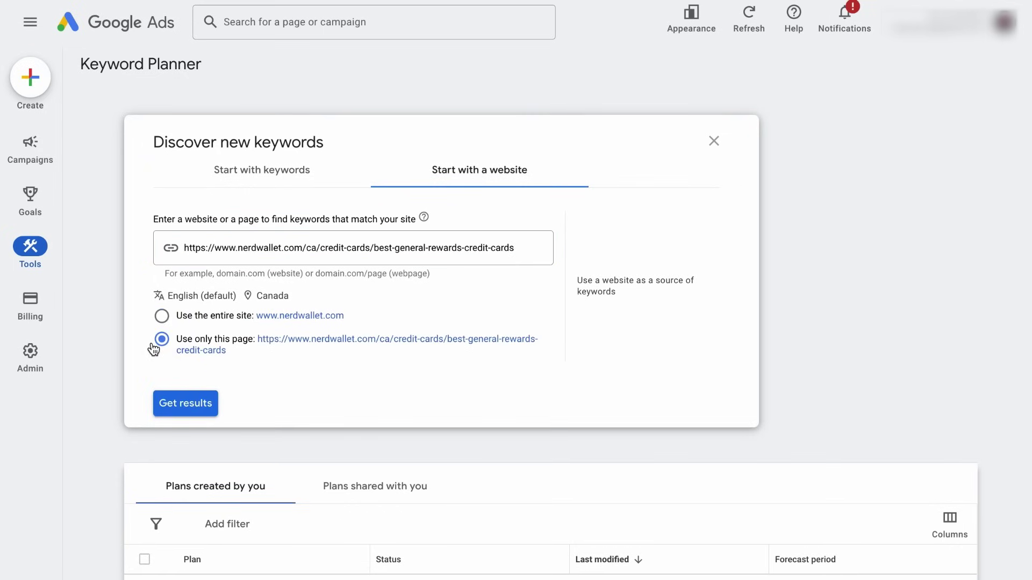
left_click(169, 409)
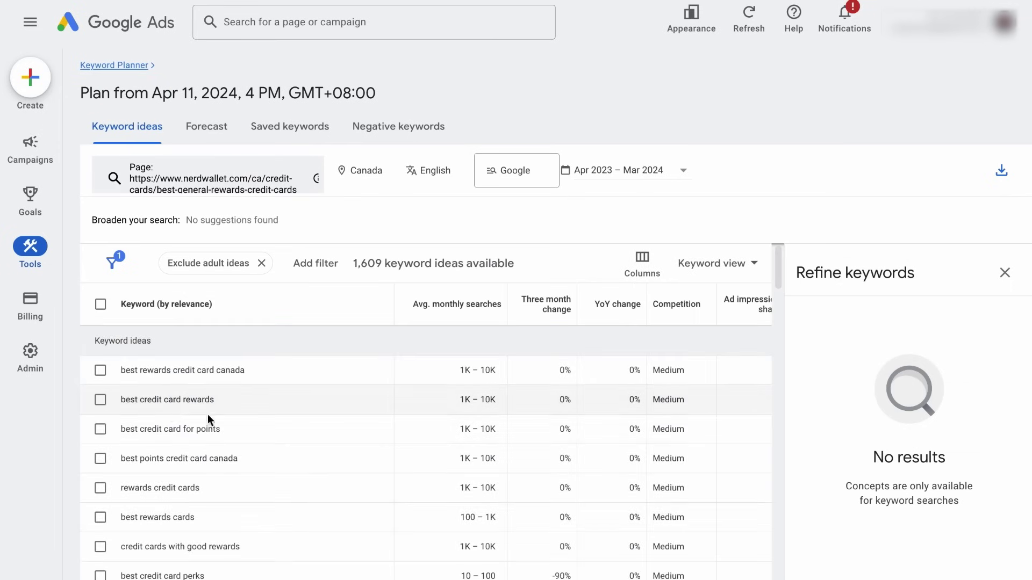
Look through the keyword ideas for the NerdWallet page, and switch the list to grouped view to browse the keyword groups
scroll(247, 470, "down", 3)
scroll(246, 467, "down", 5)
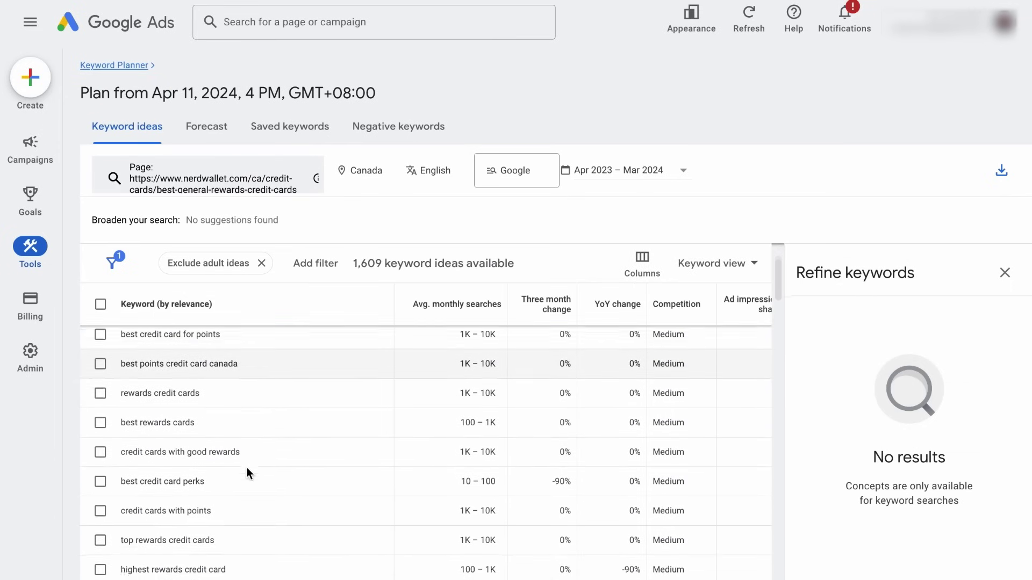
scroll(246, 468, "down", 10)
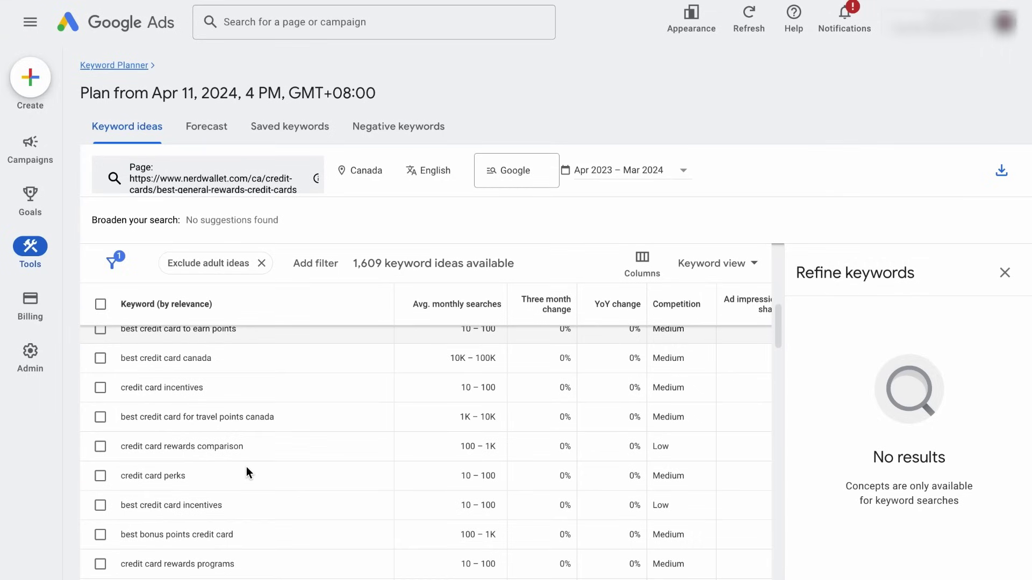
left_click(713, 264)
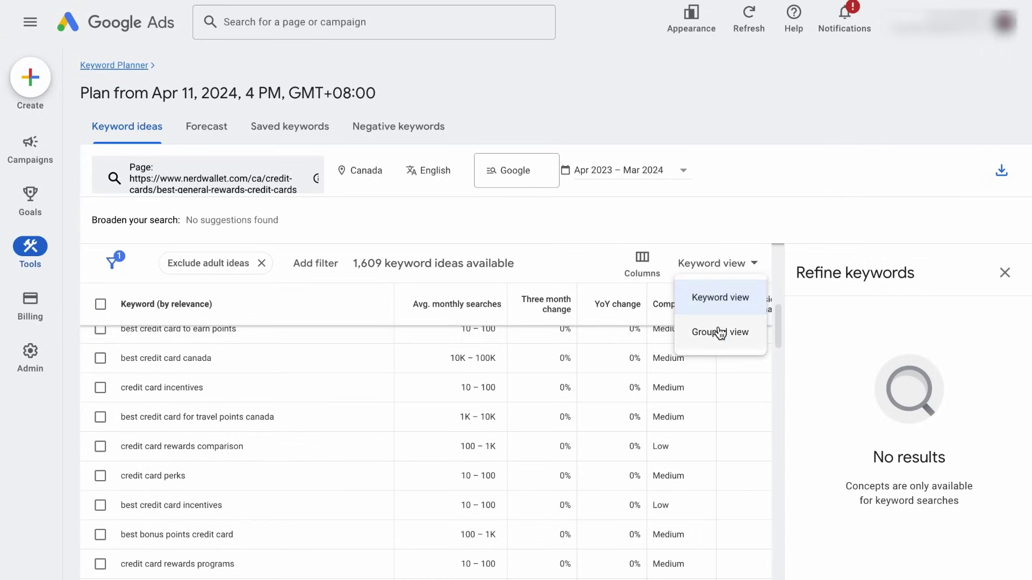
left_click(720, 332)
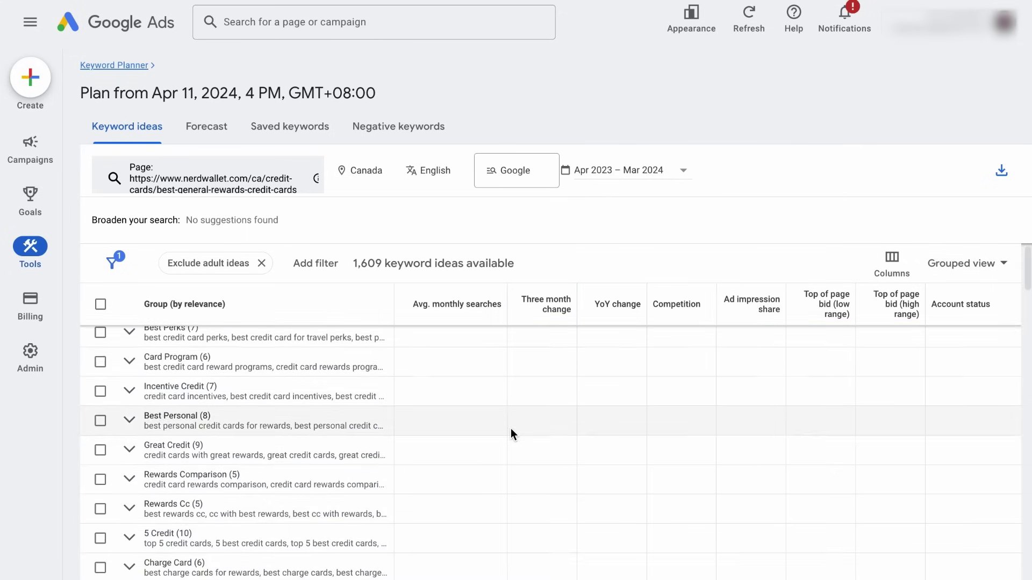
scroll(510, 429, "down", 2)
scroll(511, 430, "down", 4)
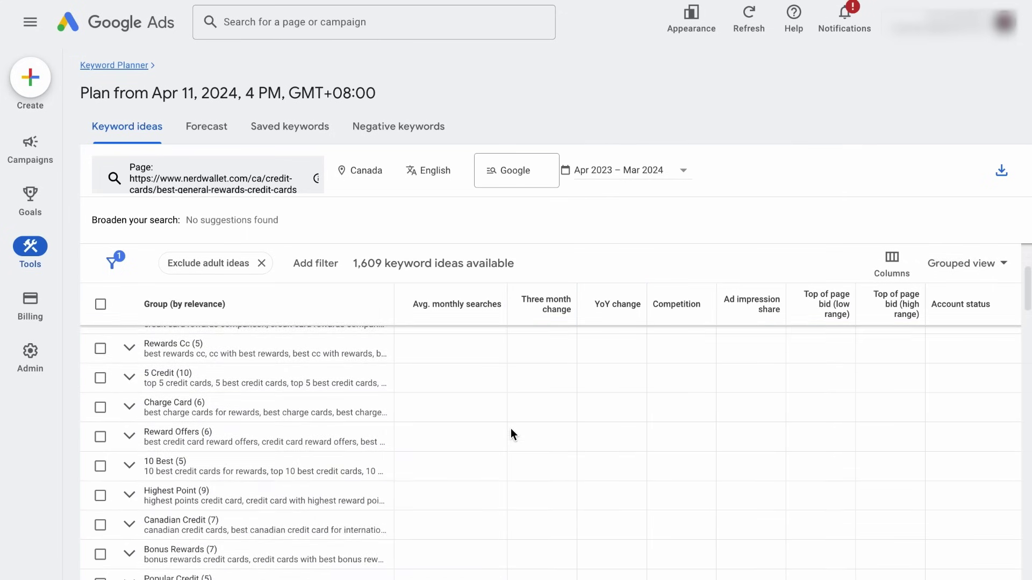
Expand the Highest Point group to check its keywords, and look through the remaining keyword groups
left_click(129, 492)
scroll(142, 459, "down", 4)
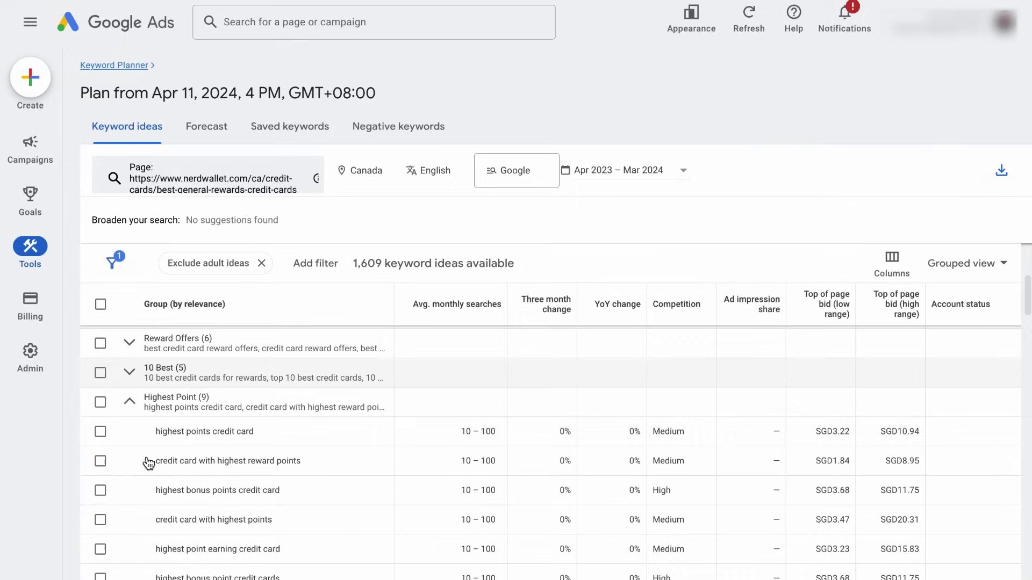
left_click(131, 370)
scroll(256, 398, "down", 8)
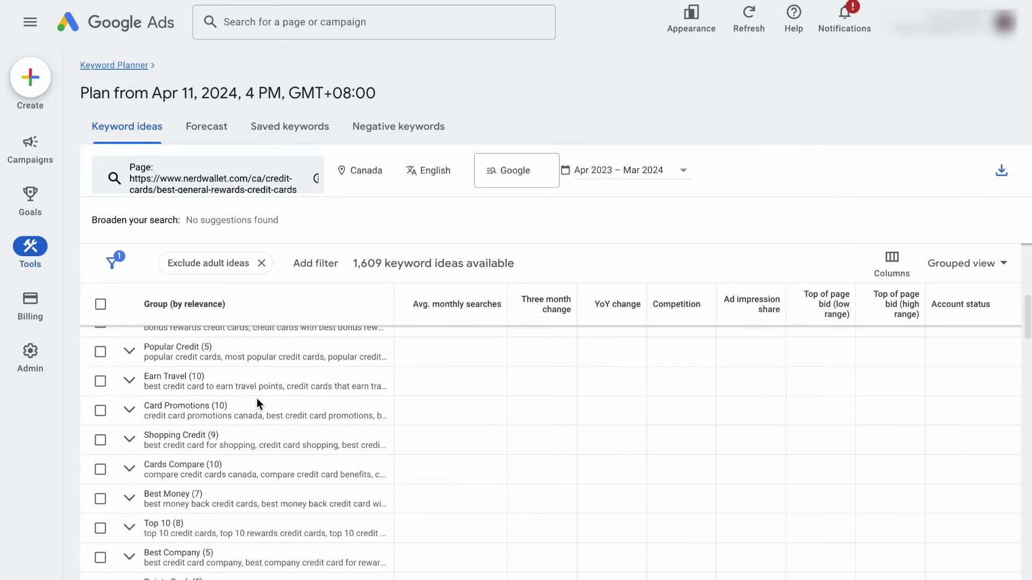
left_click(100, 438)
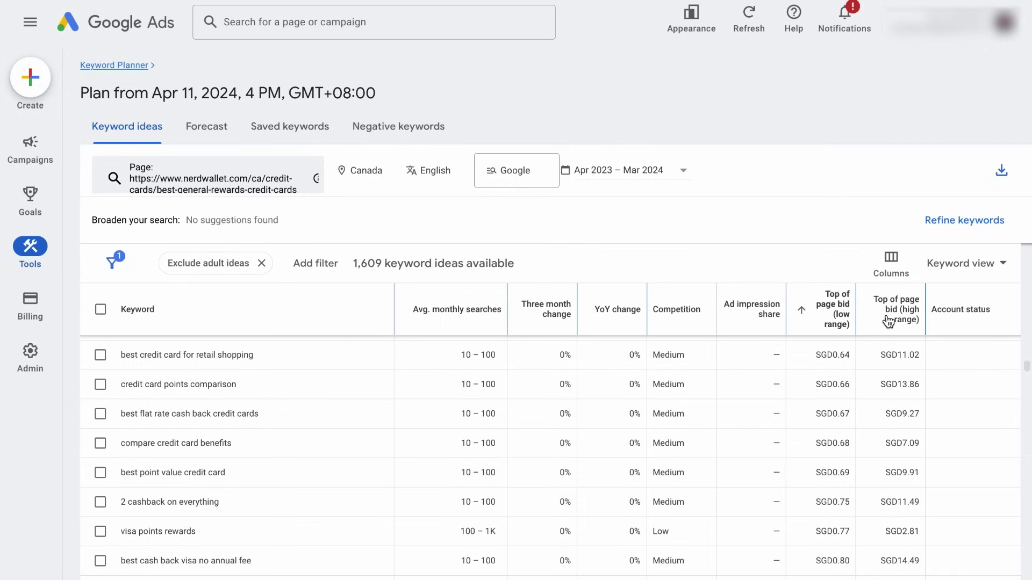
Examine the keyword ideas sorted by low-range top of page bid, comparing low and high bids with monthly searches and competition
mouse_move(888, 321)
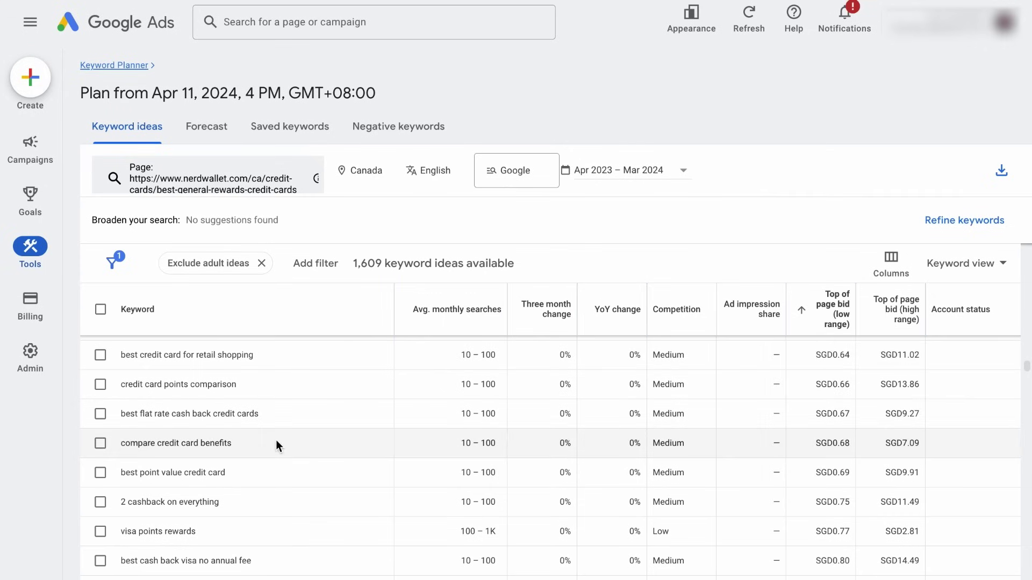
scroll(478, 496, "down", 4)
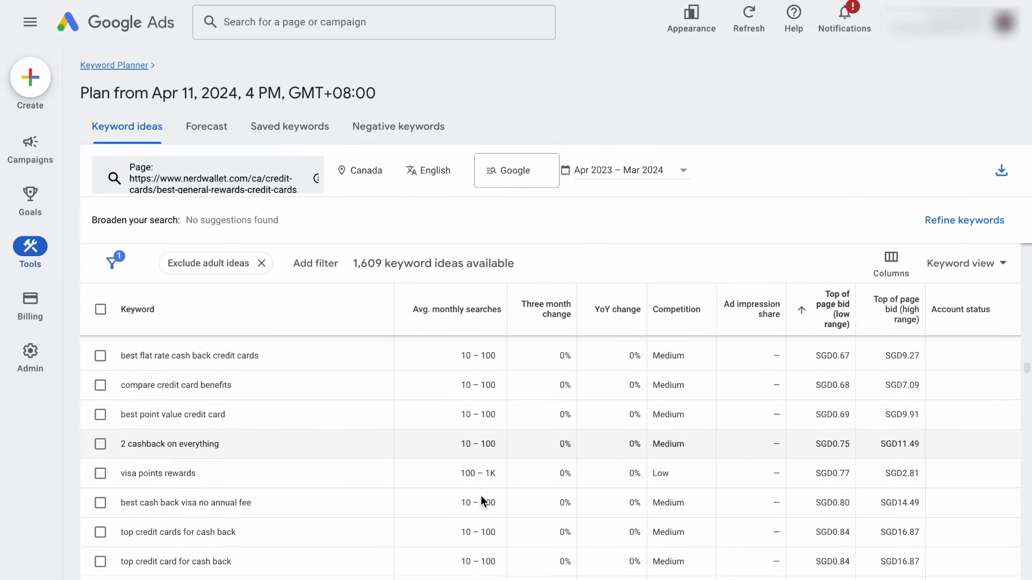
scroll(479, 496, "up", 4)
scroll(479, 495, "up", 6)
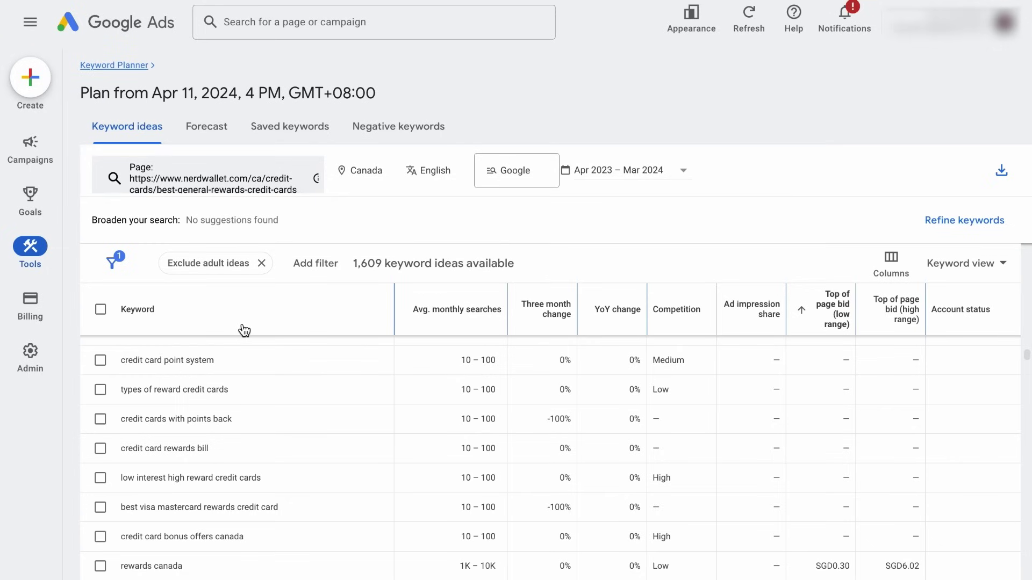
scroll(717, 456, "down", 4)
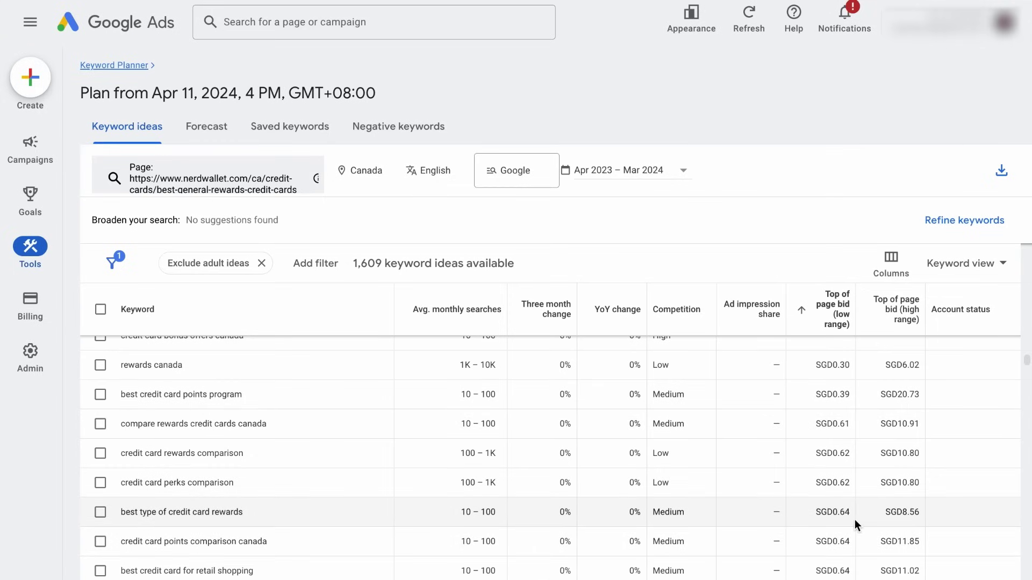
scroll(854, 524, "down", 15)
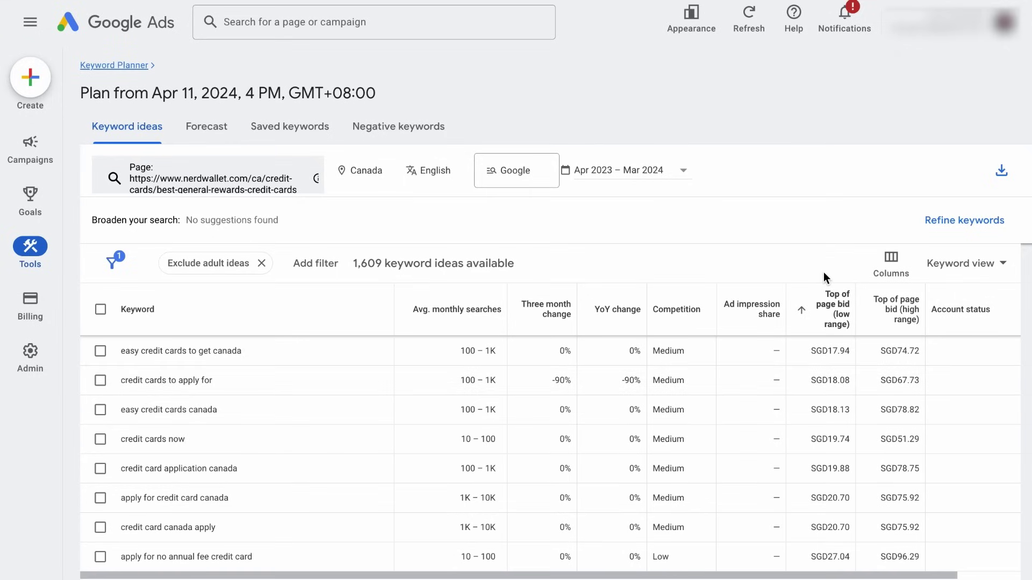
scroll(904, 486, "down", 15)
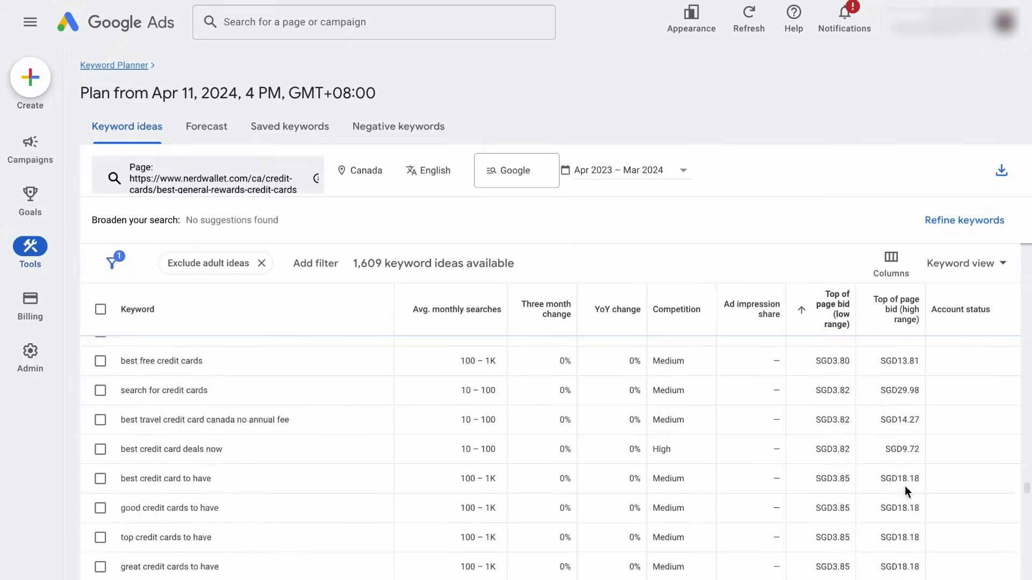
scroll(905, 486, "up", 15)
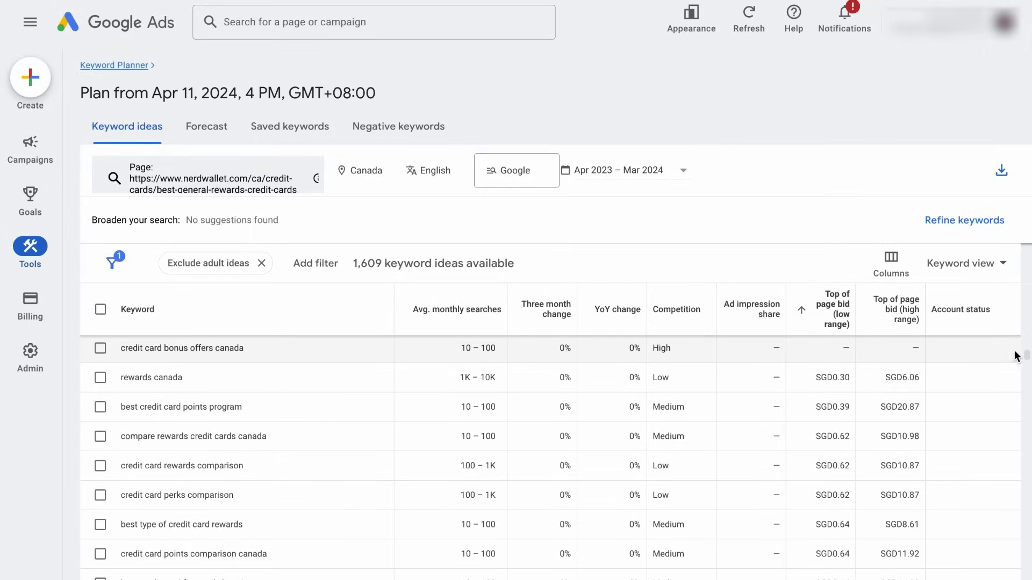
left_click_drag(1024, 358, 1025, 559)
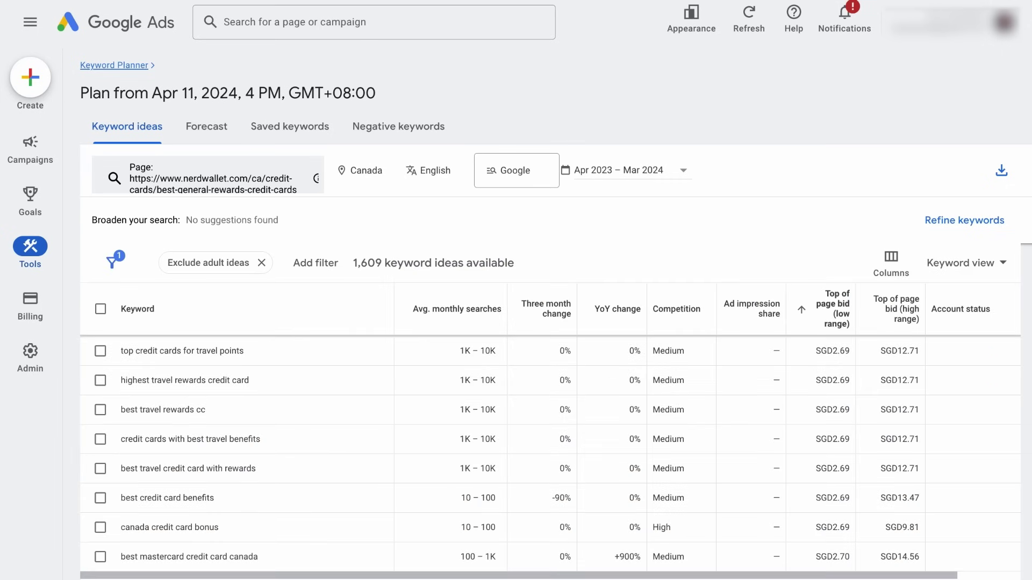
scroll(551, 456, "down", 10)
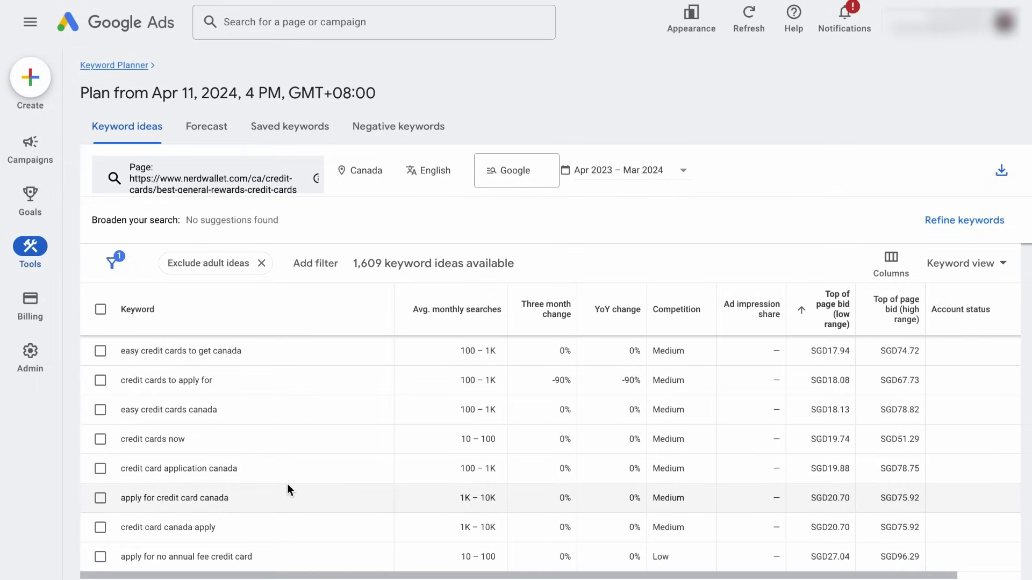
scroll(554, 457, "down", 10)
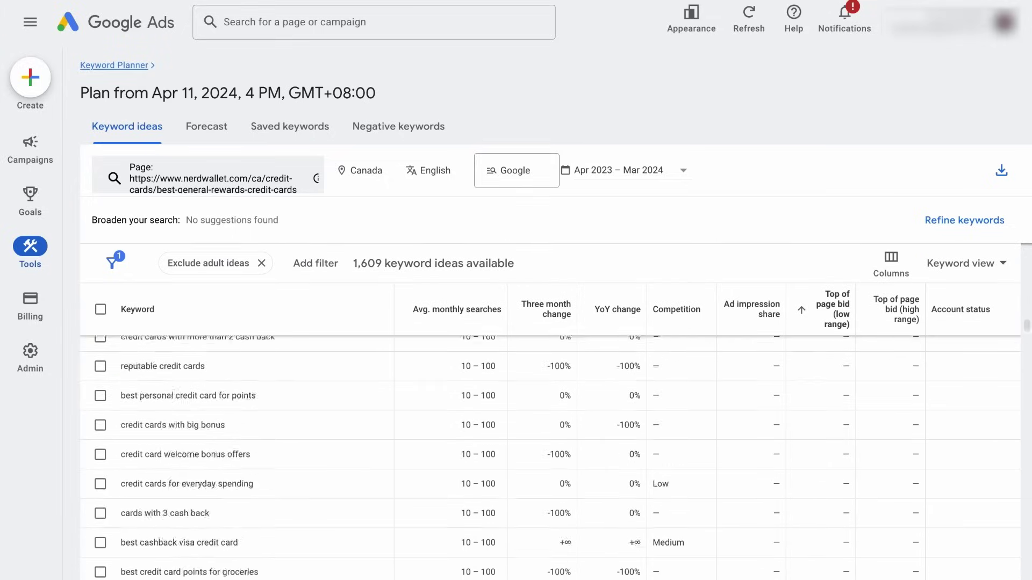
scroll(823, 390, "down", 5)
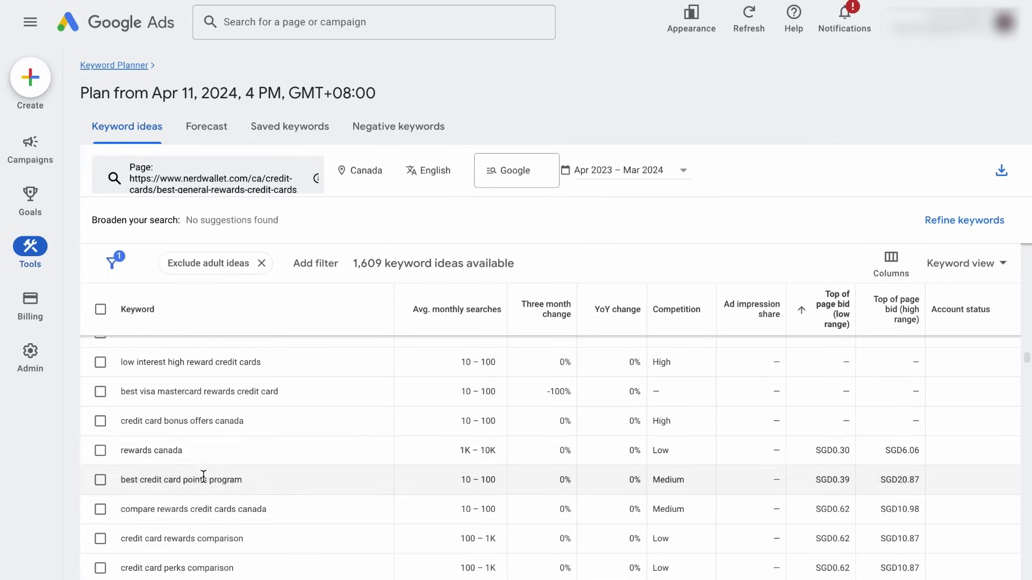
scroll(203, 476, "down", 1)
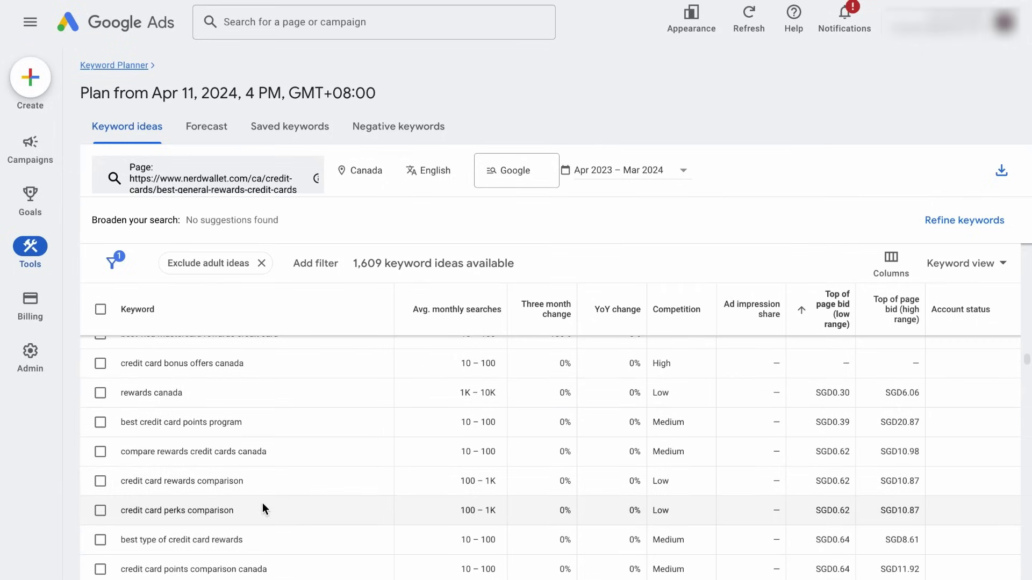